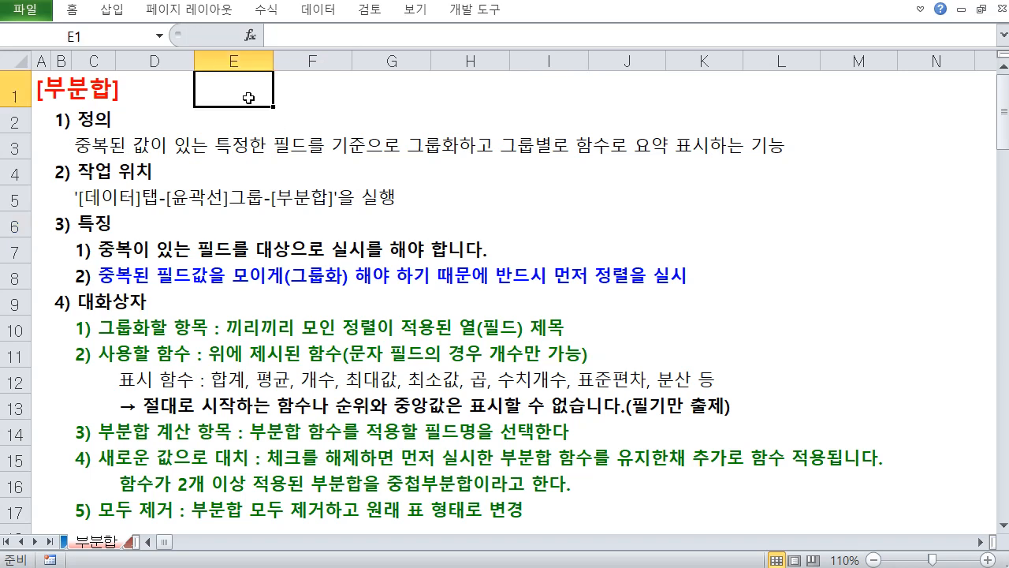
# Step: Look through the subtotal notes, the score table before subtotals and the picture of the subtotal result
pyautogui.click(189, 92)
pyautogui.click(279, 92)
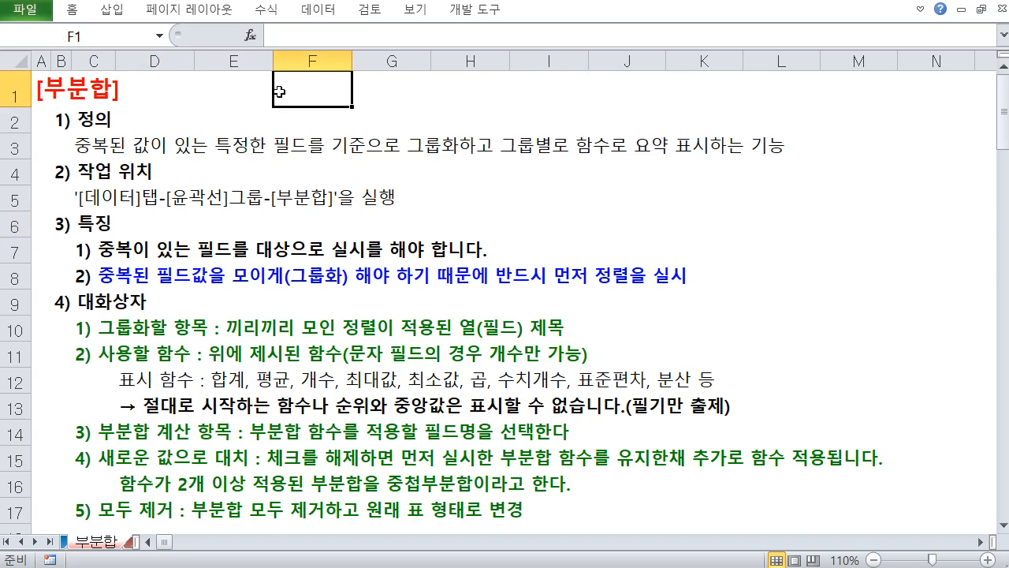
pyautogui.click(250, 93)
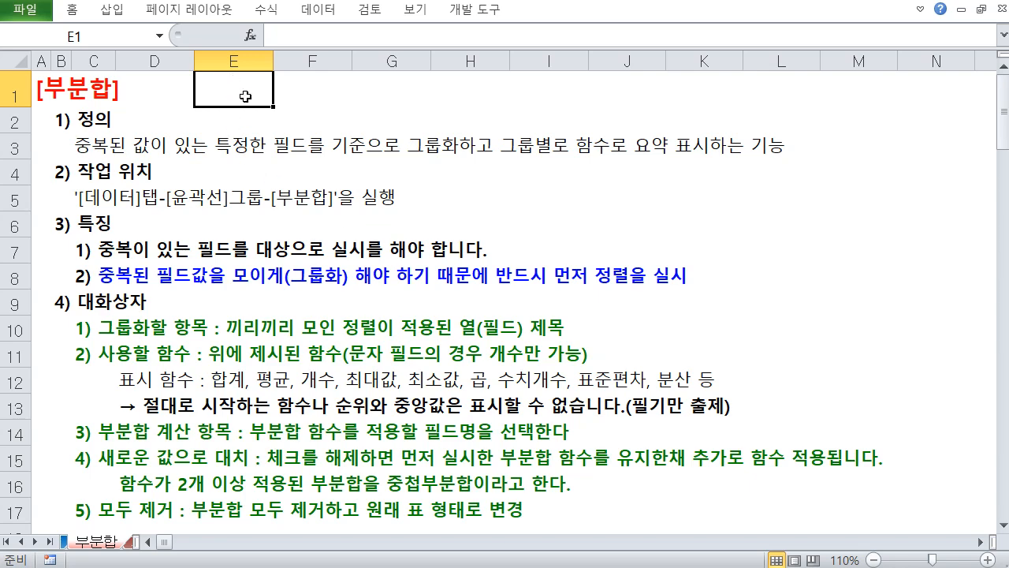
pyautogui.scroll(-7, 237, 108)
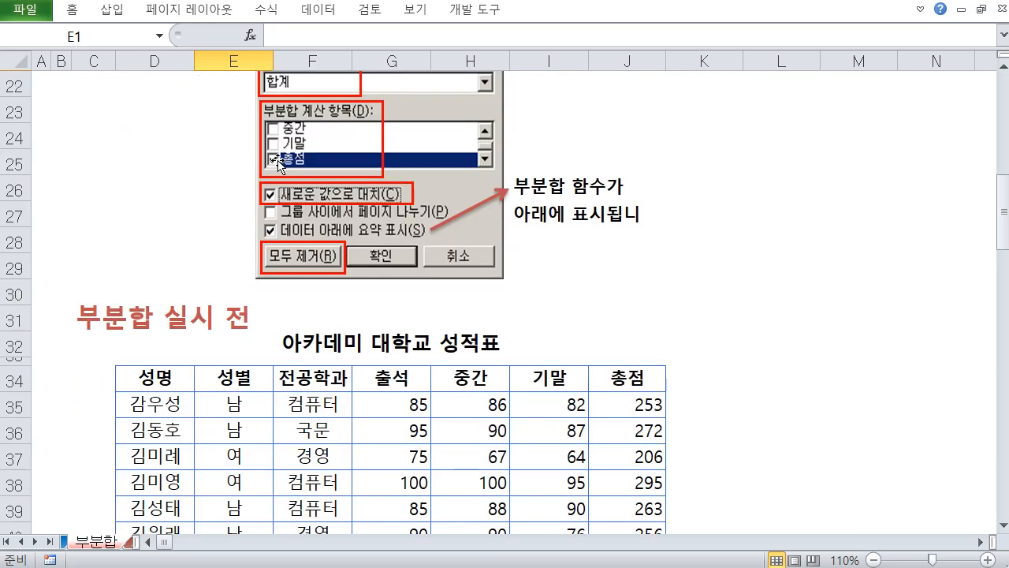
pyautogui.scroll(-3, 277, 161)
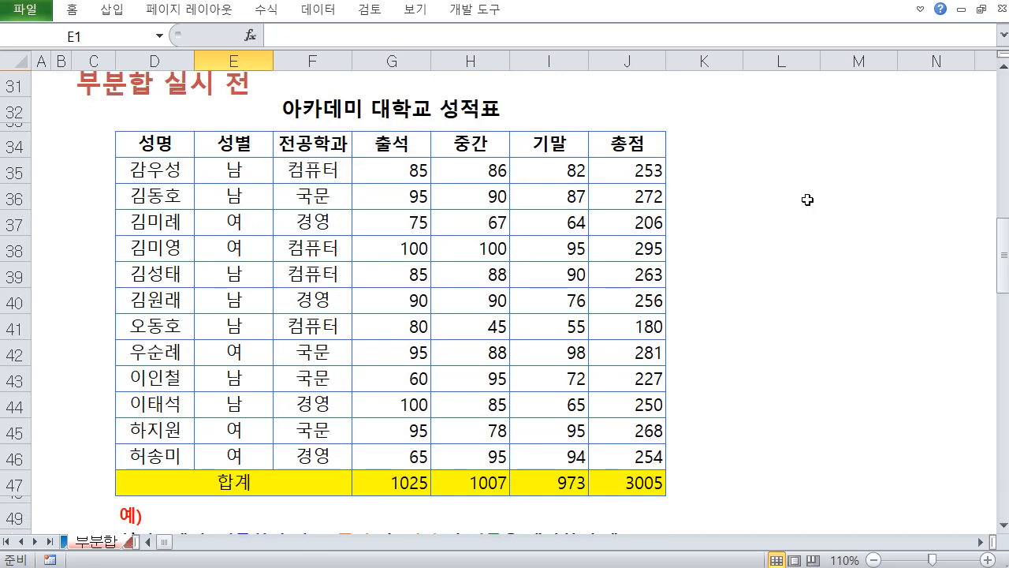
pyautogui.click(1003, 63)
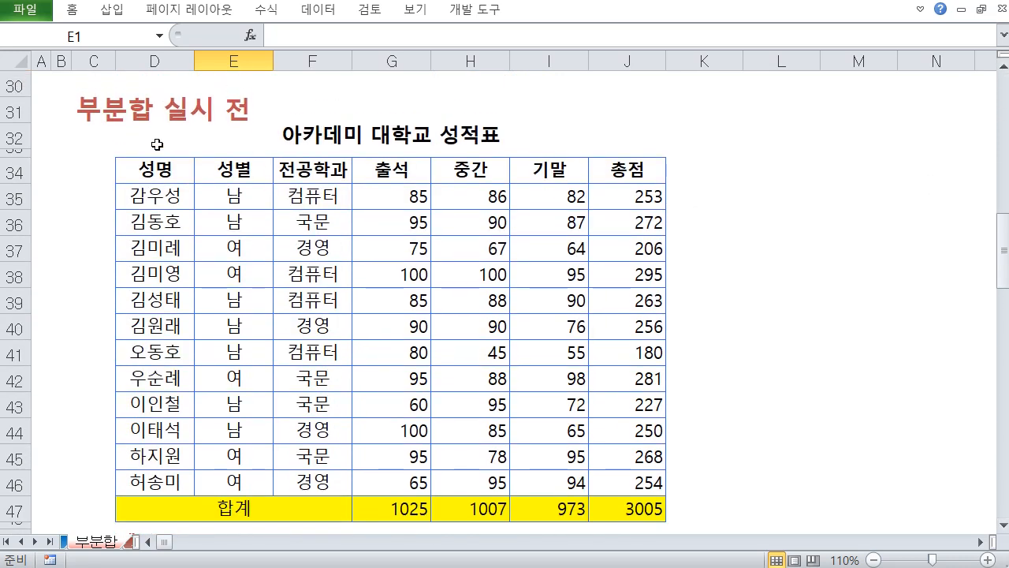
pyautogui.moveTo(138, 161); pyautogui.dragTo(647, 512)
pyautogui.click(240, 280)
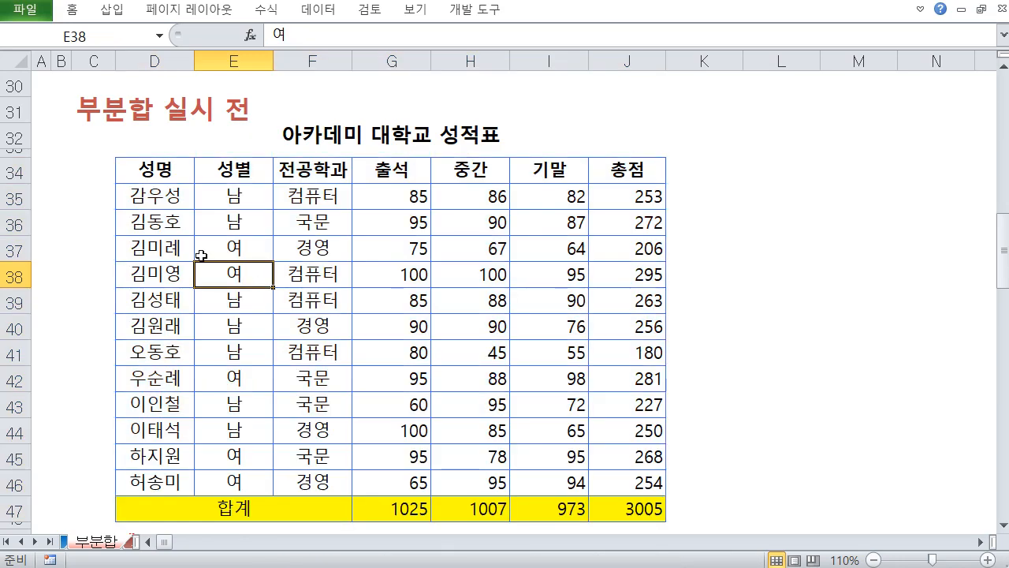
pyautogui.moveTo(141, 172); pyautogui.dragTo(599, 479)
pyautogui.click(751, 428)
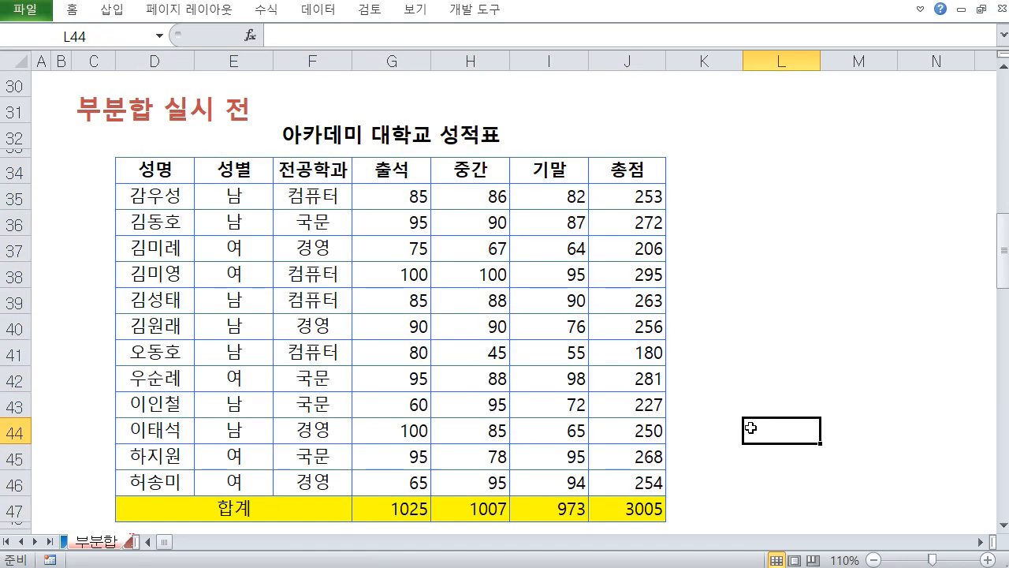
pyautogui.scroll(-10, 750, 427)
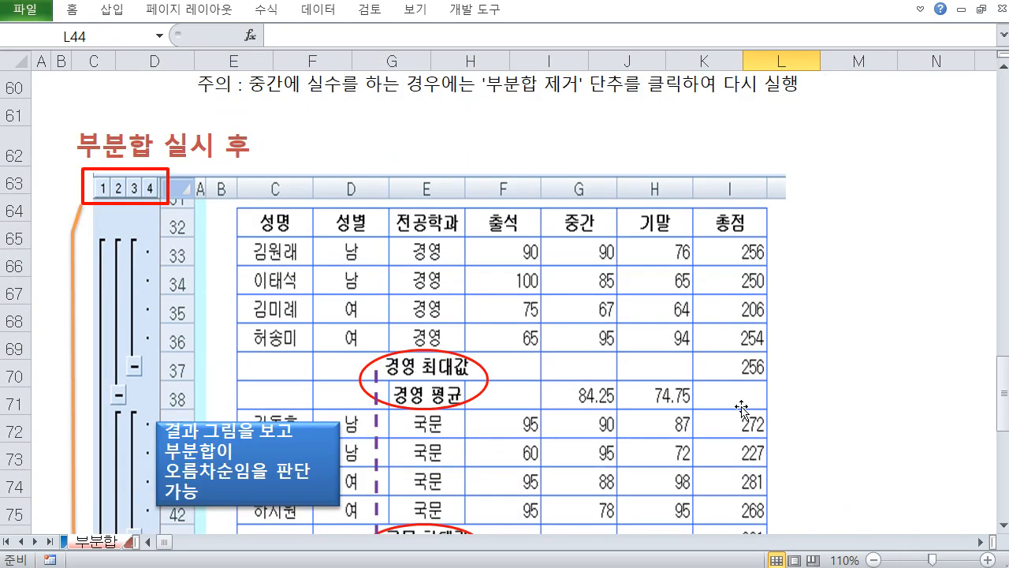
pyautogui.scroll(-1, 741, 407)
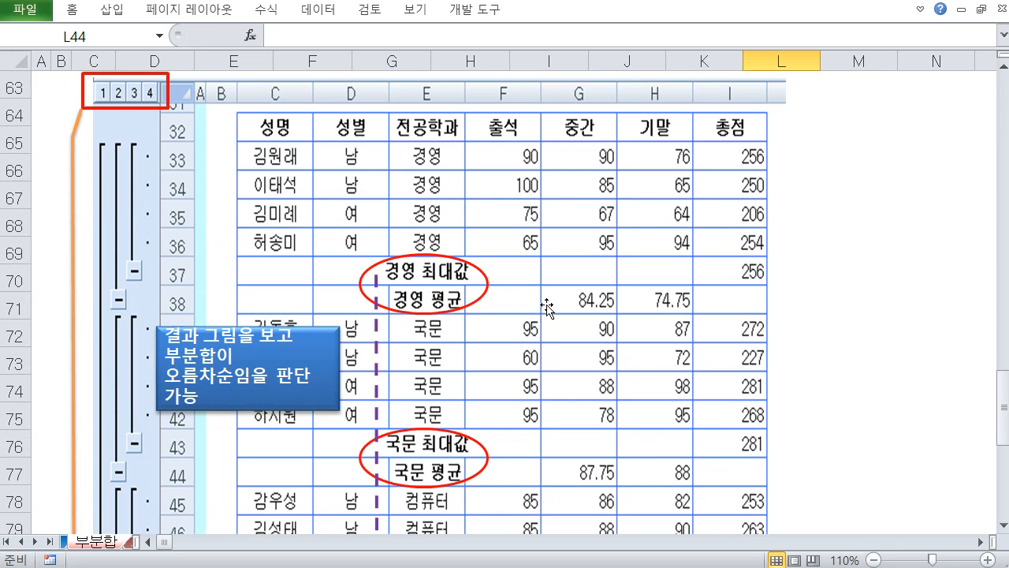
# Step: Widen the blue note box over the result picture on both sides so its full text fits
pyautogui.click(328, 360)
pyautogui.click(332, 367)
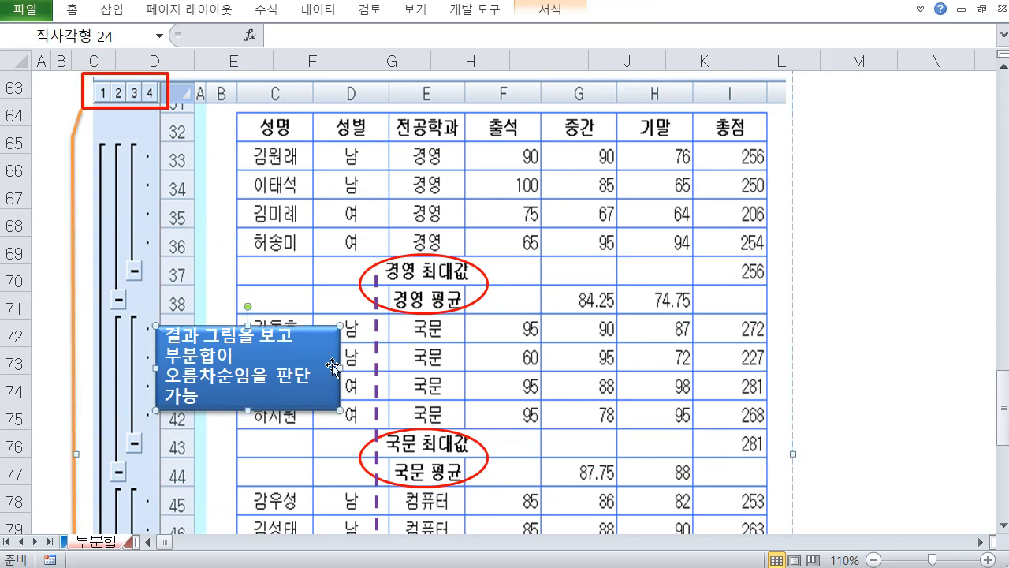
pyautogui.moveTo(340, 368); pyautogui.dragTo(360, 374)
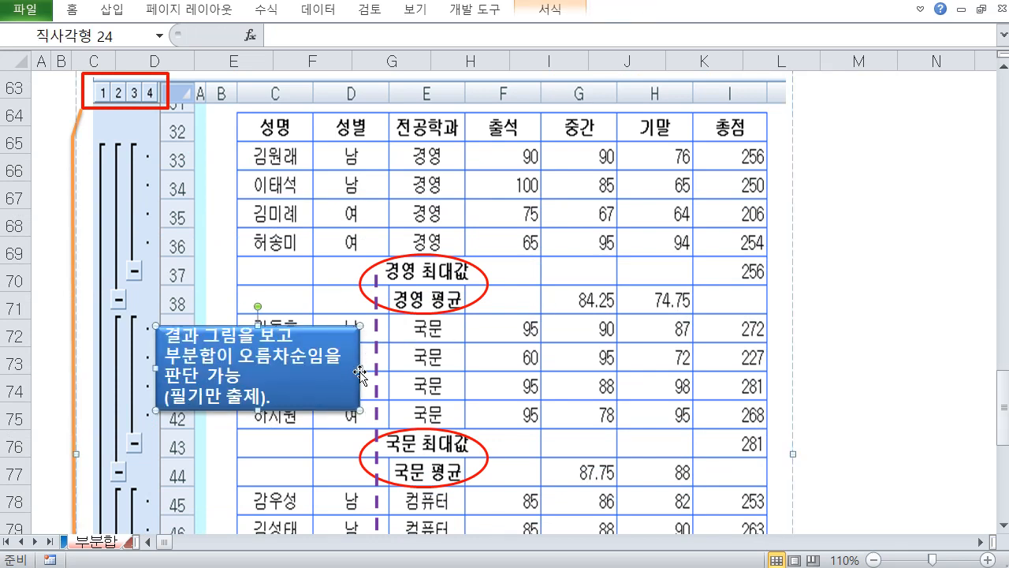
pyautogui.moveTo(157, 368); pyautogui.dragTo(147, 369)
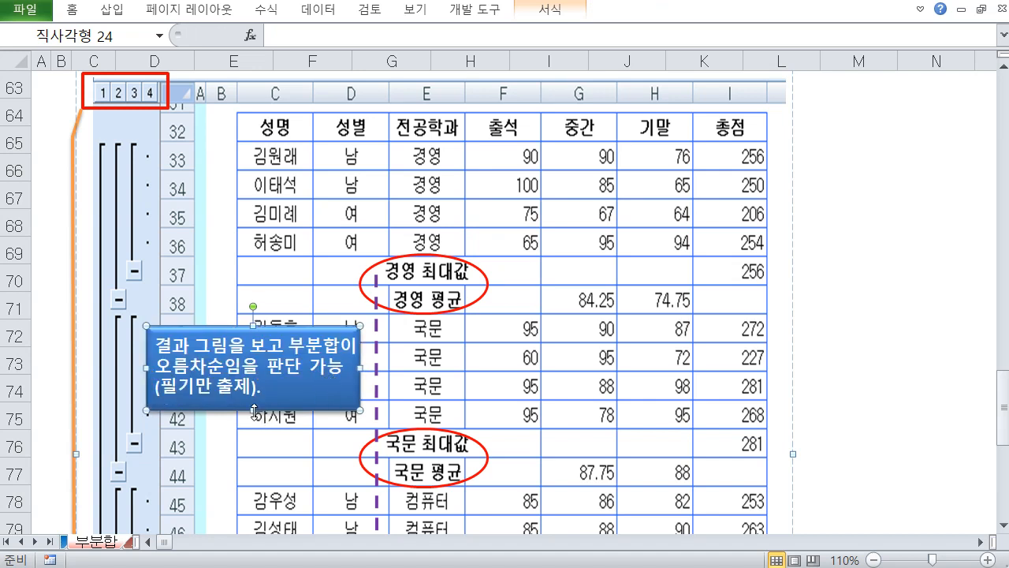
pyautogui.click(883, 337)
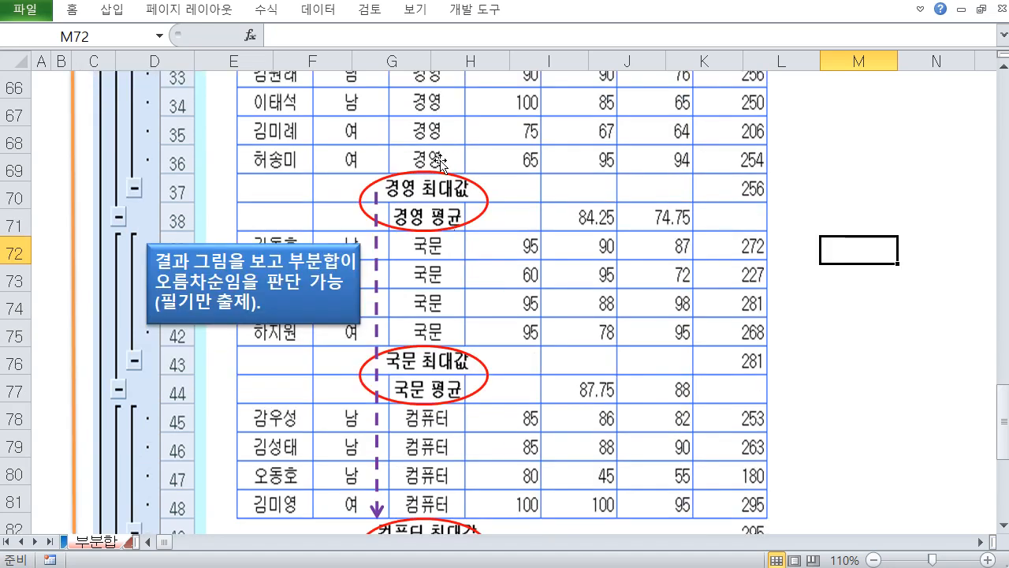
# Step: Examine the grouped maximum and average rows in the result picture and compare them with the original score table
pyautogui.scroll(-3, 415, 237)
pyautogui.scroll(2, 442, 303)
pyautogui.scroll(1, 451, 296)
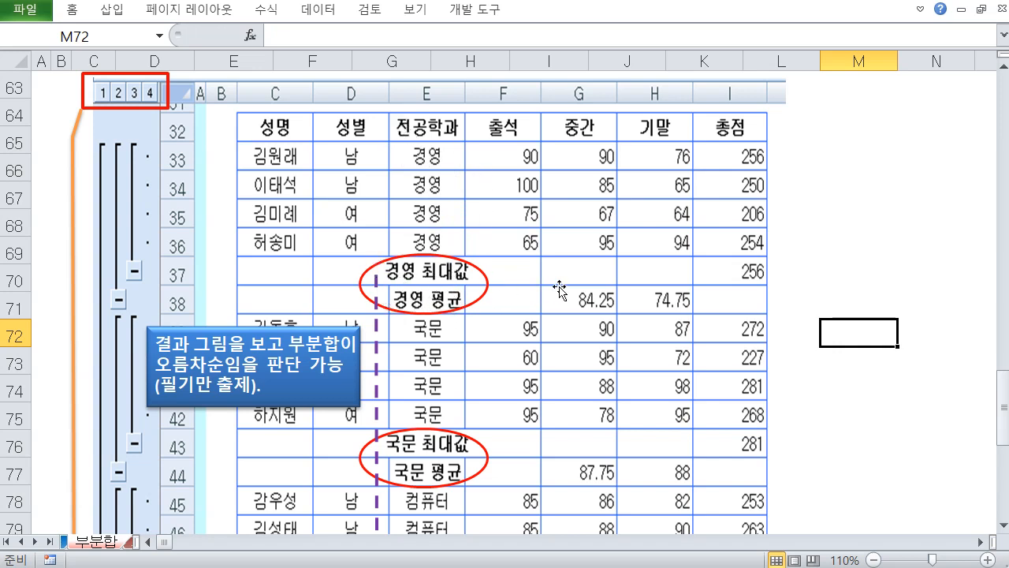
pyautogui.scroll(-3, 603, 320)
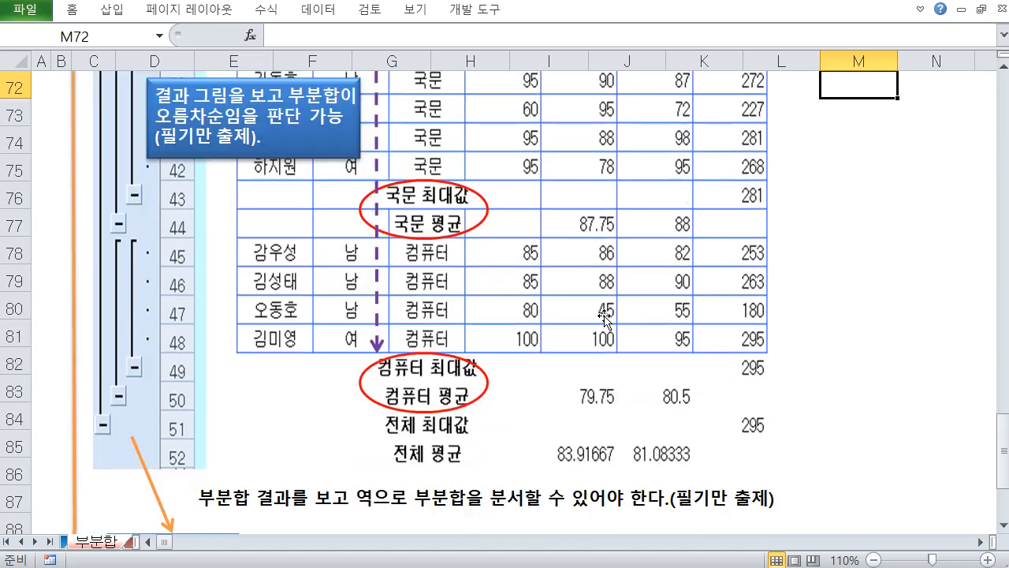
pyautogui.scroll(-1, 595, 326)
pyautogui.scroll(4, 541, 243)
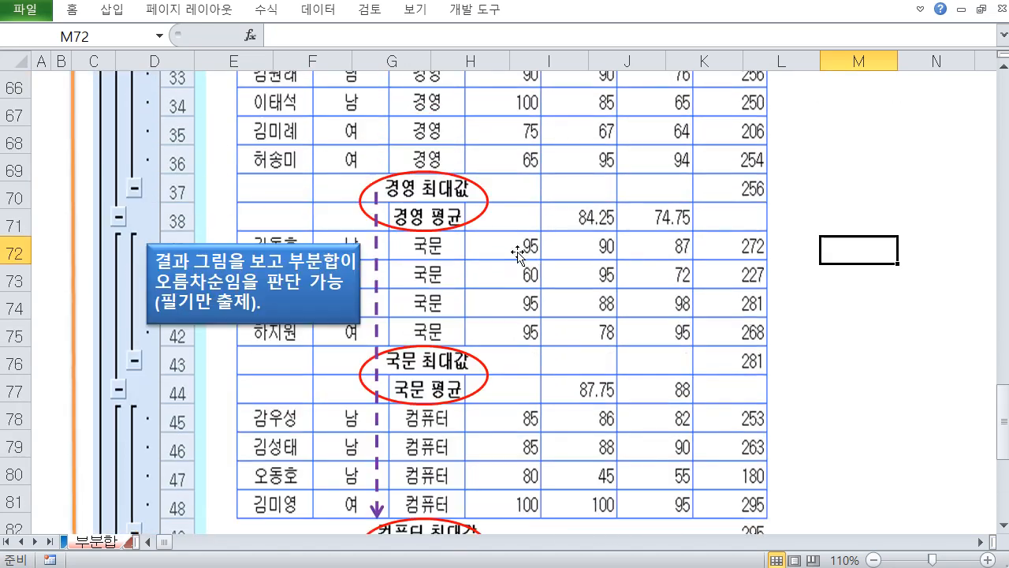
pyautogui.scroll(1, 513, 263)
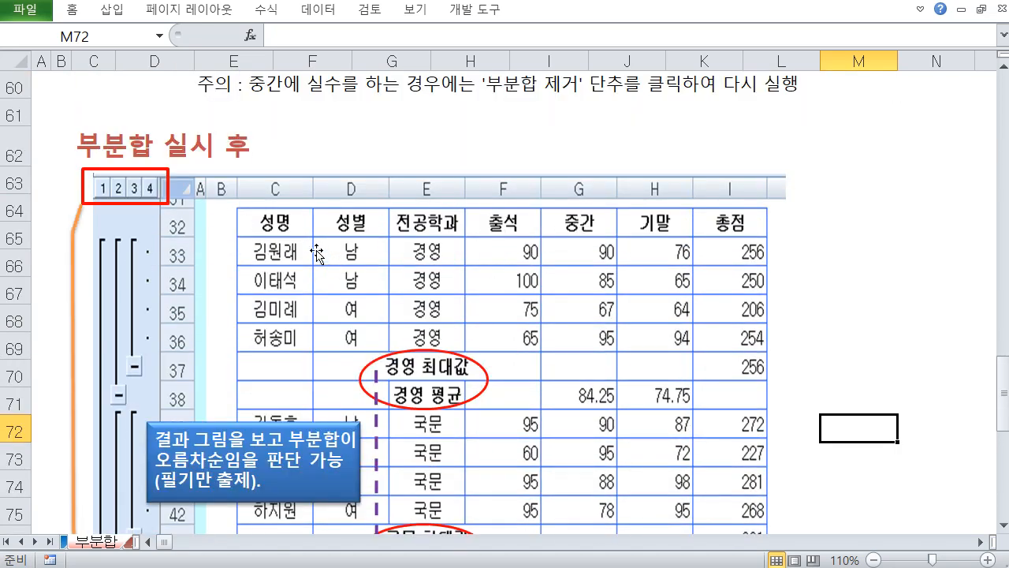
pyautogui.scroll(8, 315, 249)
pyautogui.scroll(2, 313, 232)
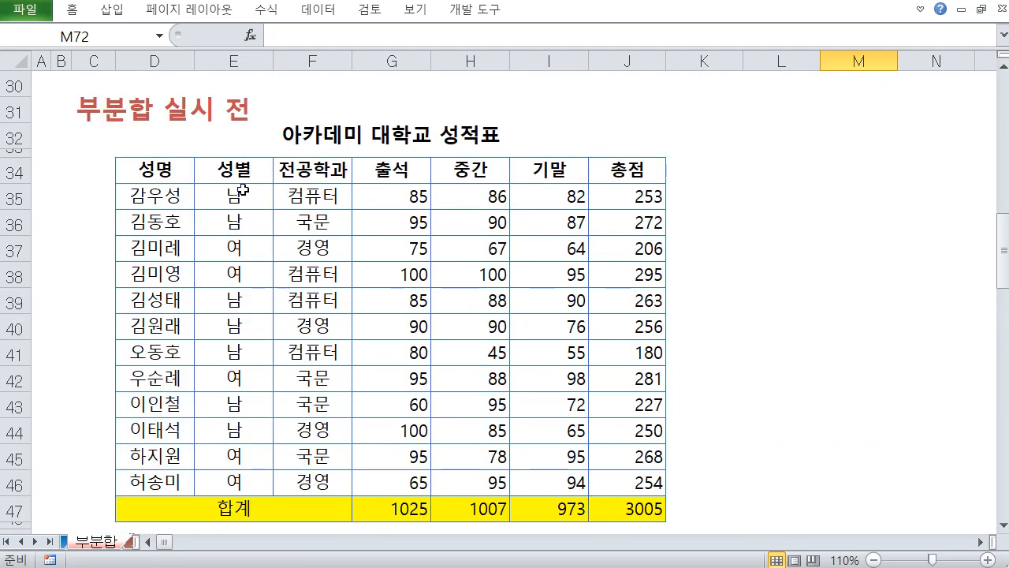
pyautogui.hotkey('ctrl', '2')
pyautogui.moveTo(214, 158)
pyautogui.mouseDown()
pyautogui.moveTo(266, 332)
pyautogui.moveTo(269, 468)
pyautogui.moveTo(251, 495)
pyautogui.mouseUp()
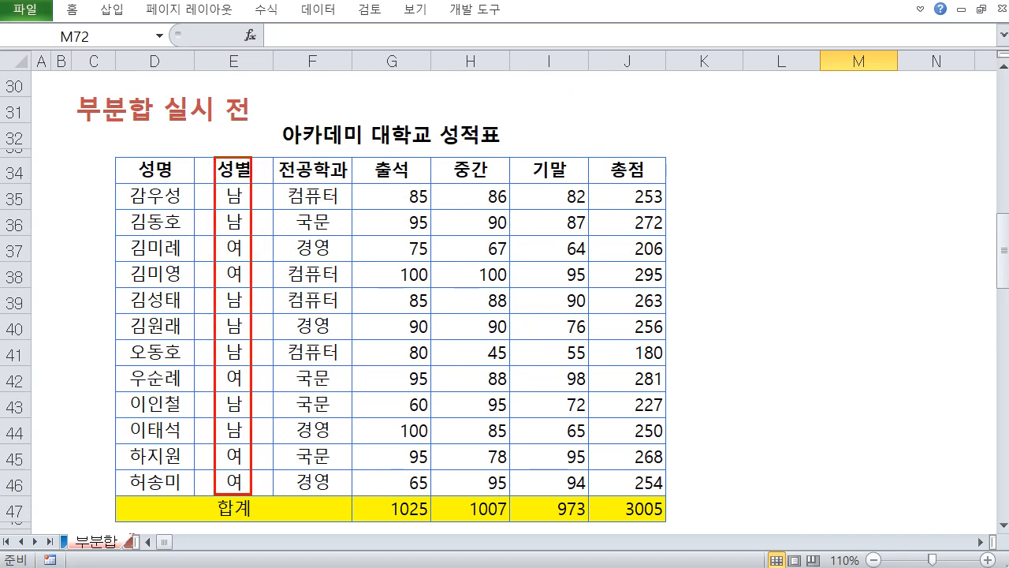
pyautogui.moveTo(274, 159)
pyautogui.mouseDown()
pyautogui.moveTo(337, 269)
pyautogui.moveTo(353, 495)
pyautogui.mouseUp()
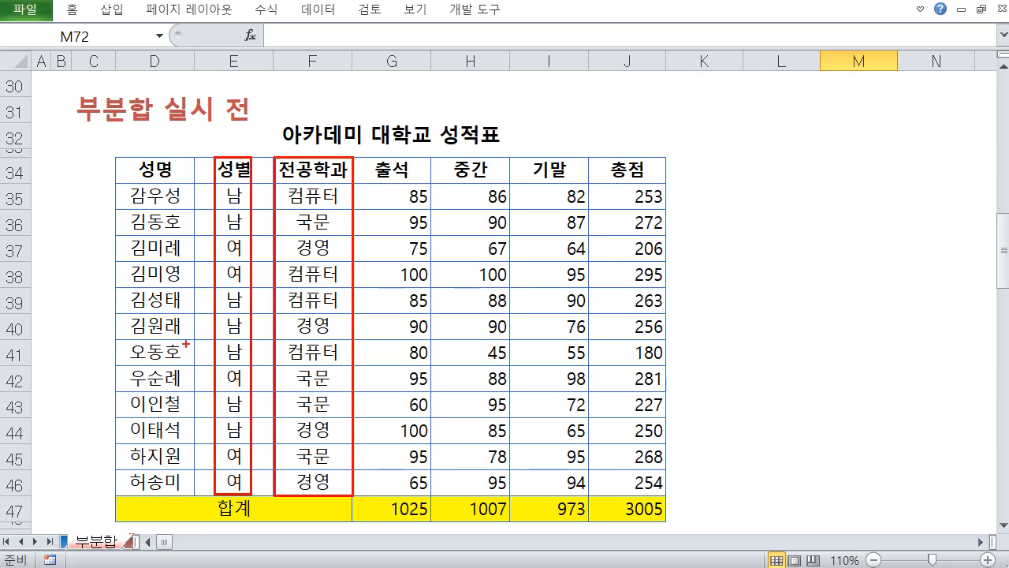
pyautogui.moveTo(188, 148)
pyautogui.mouseDown()
pyautogui.moveTo(154, 159)
pyautogui.moveTo(187, 207)
pyautogui.mouseUp()
pyautogui.moveTo(122, 203)
pyautogui.mouseDown()
pyautogui.moveTo(71, 362)
pyautogui.moveTo(117, 478)
pyautogui.mouseUp()
pyautogui.press('Escape')
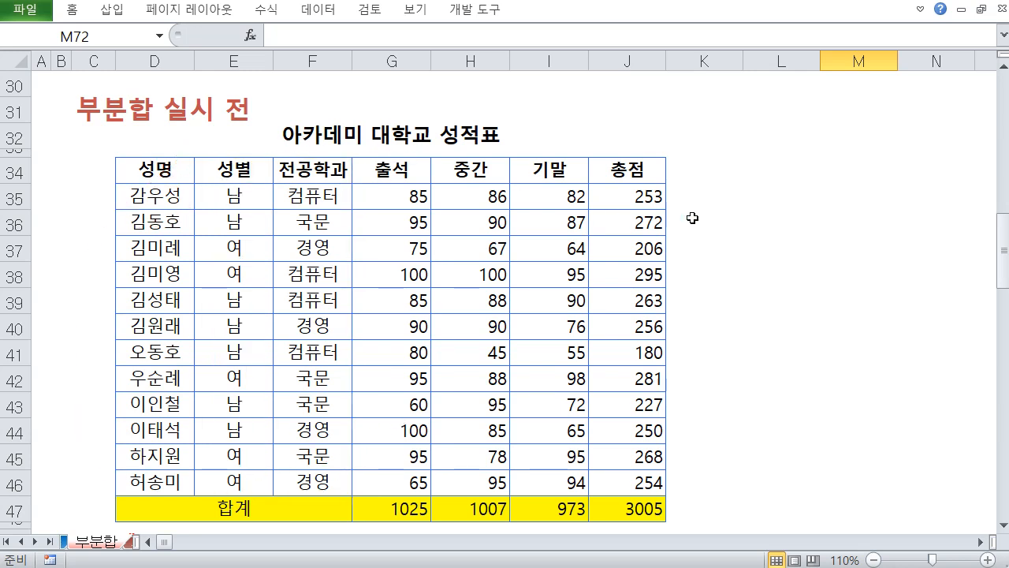
pyautogui.click(791, 213)
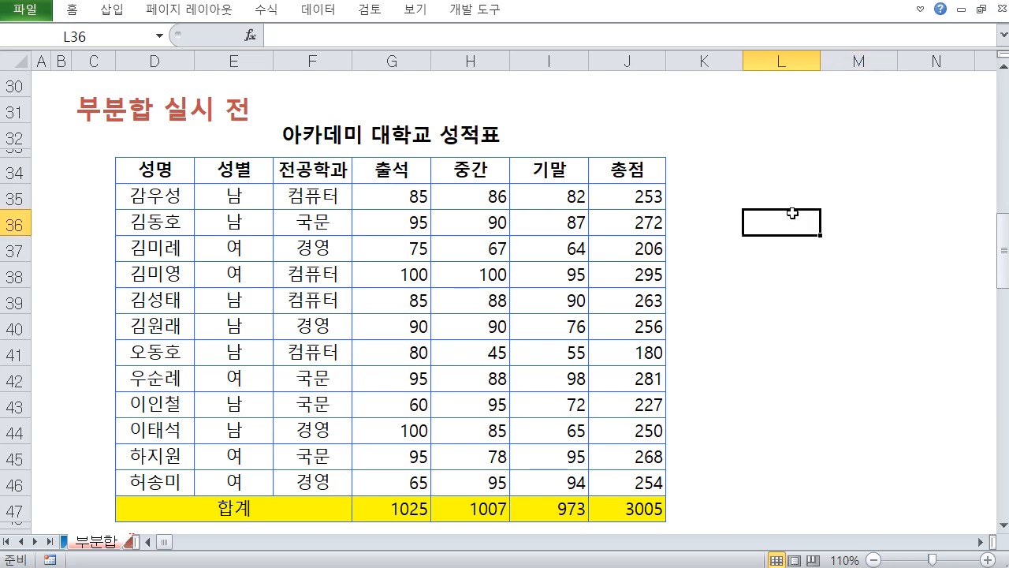
# Step: Remove "로" after "그룹별" in the definition sentence in C3 so it reads "그룹별 함수로 요약 표시하는 기능"
pyautogui.scroll(10, 559, 173)
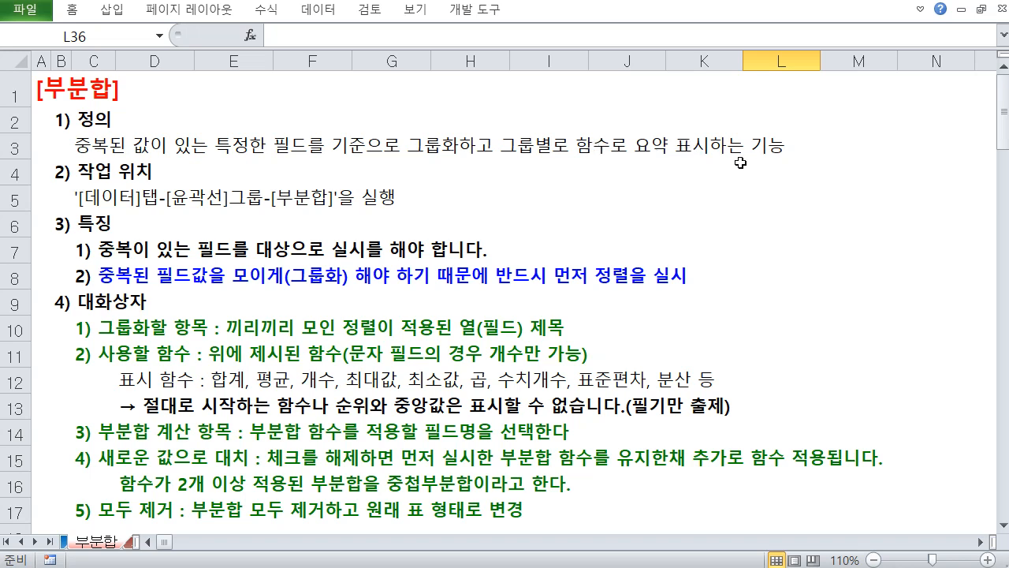
pyautogui.doubleClick(81, 150)
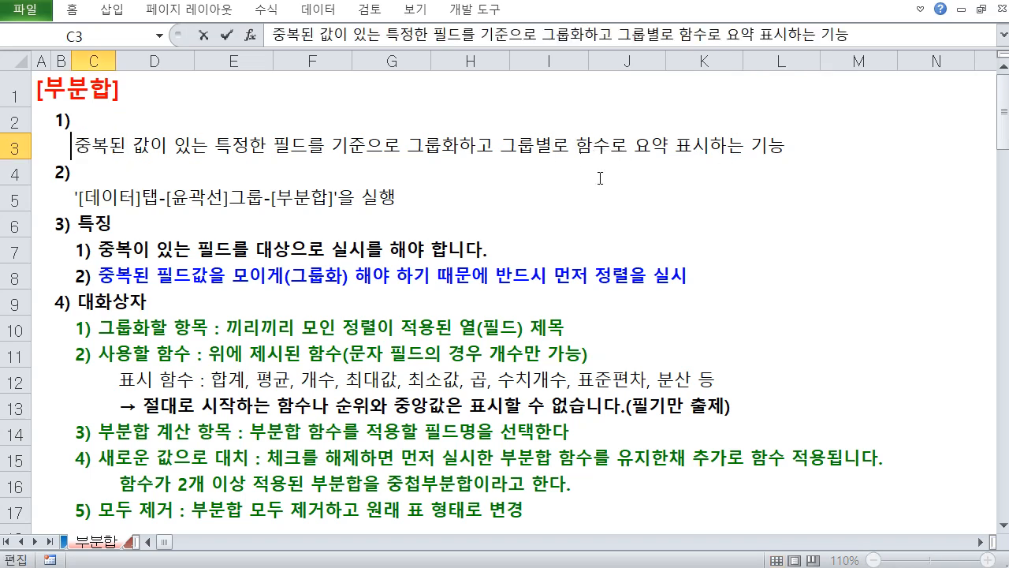
pyautogui.click(601, 146)
pyautogui.press('BackSpace')
pyautogui.click(583, 197)
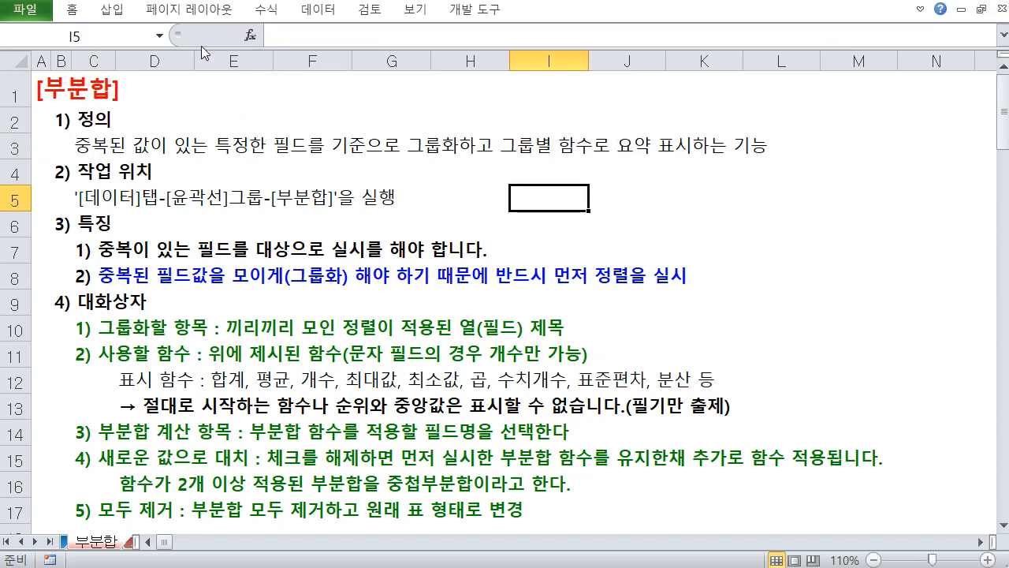
# Step: Check where the 부분합 (Subtotal) command is located among the outline commands
pyautogui.click(318, 14)
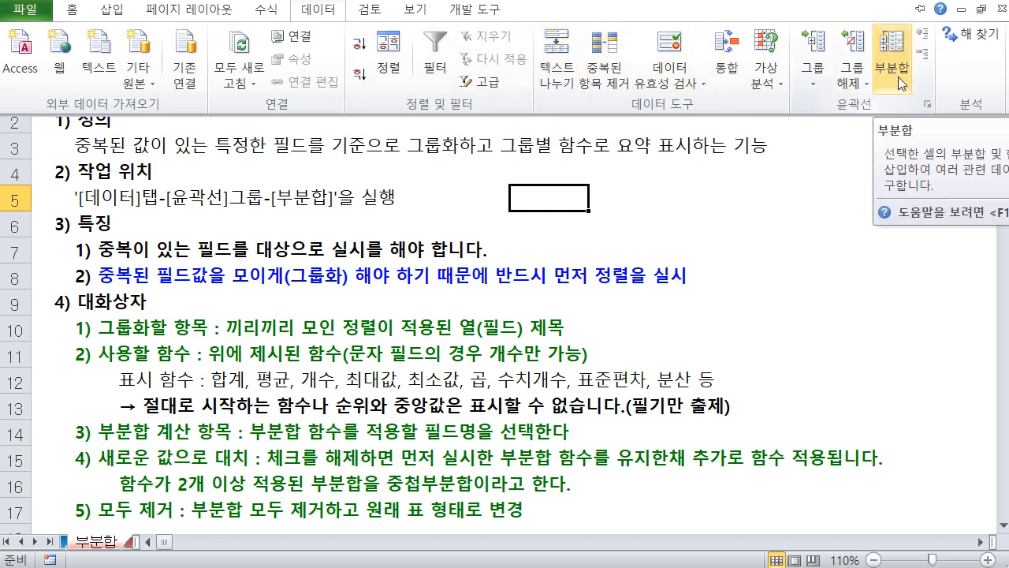
pyautogui.click(370, 217)
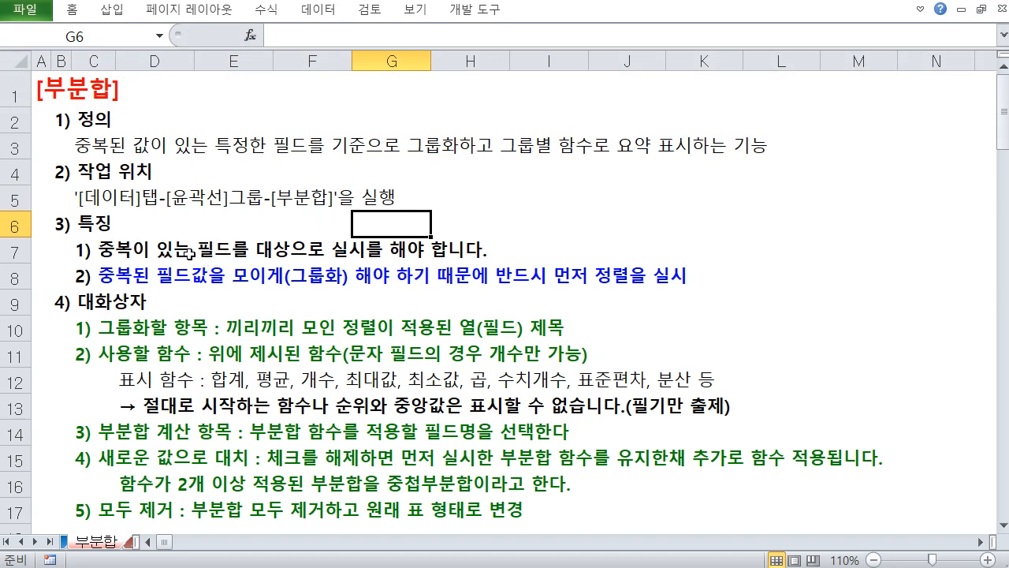
# Step: Change "필드" to "열(필드)" in the first feature line in C7
pyautogui.doubleClick(85, 251)
pyautogui.click(199, 251)
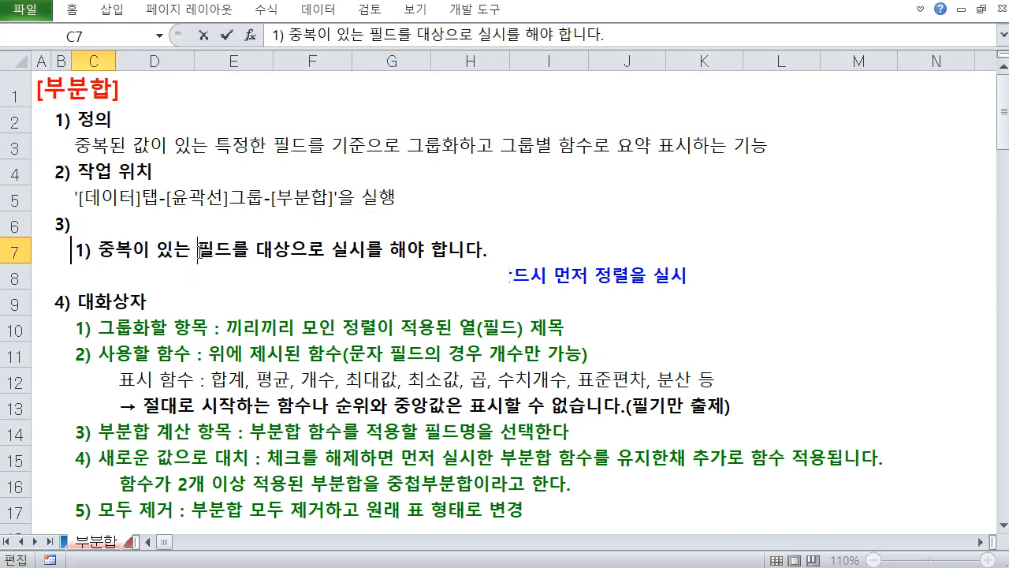
pyautogui.write('열(')
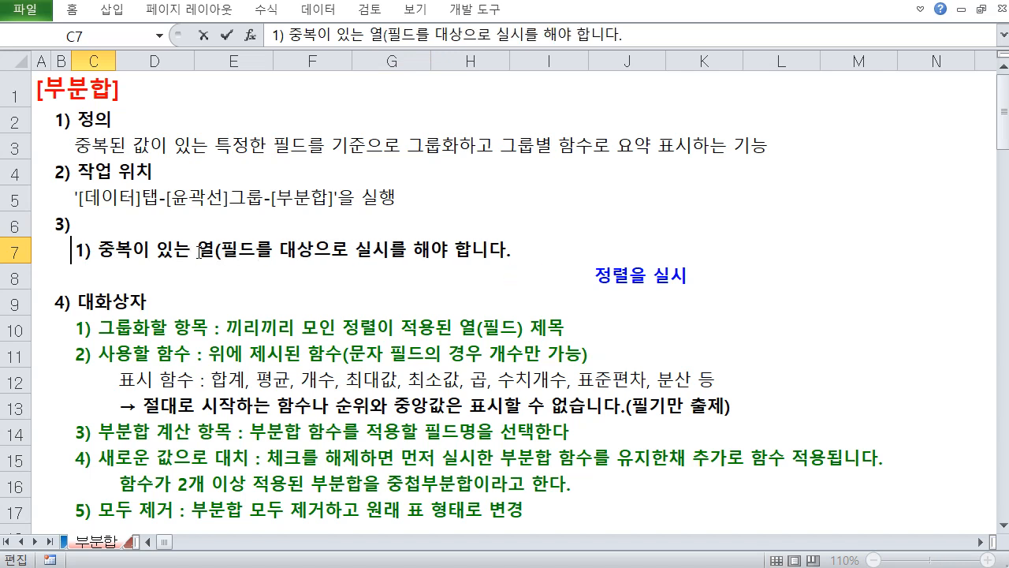
pyautogui.press('Right')
pyautogui.press('Right')
pyautogui.write(')')
pyautogui.press('Return')
pyautogui.click(212, 252)
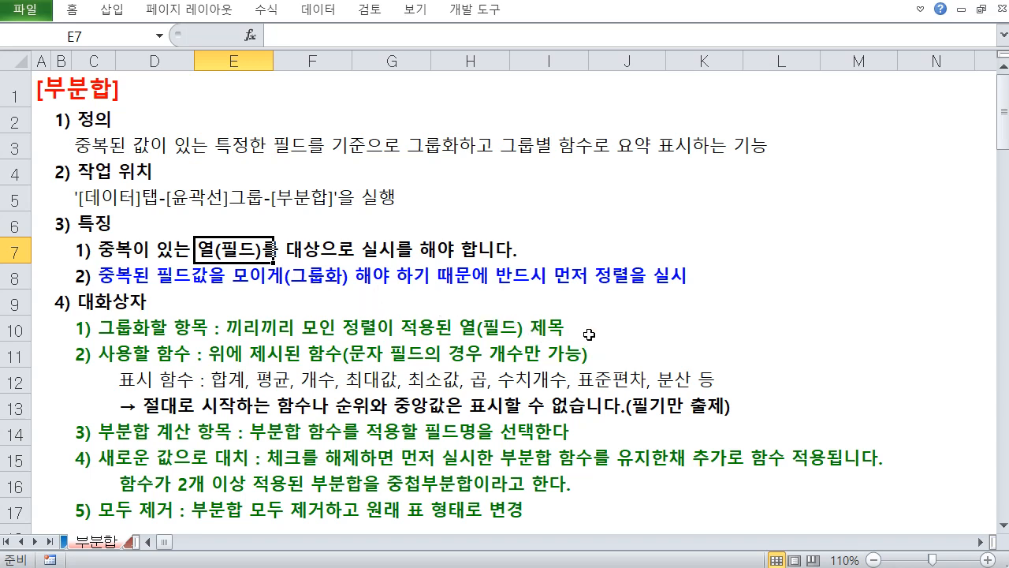
pyautogui.moveTo(596, 260); pyautogui.dragTo(633, 288)
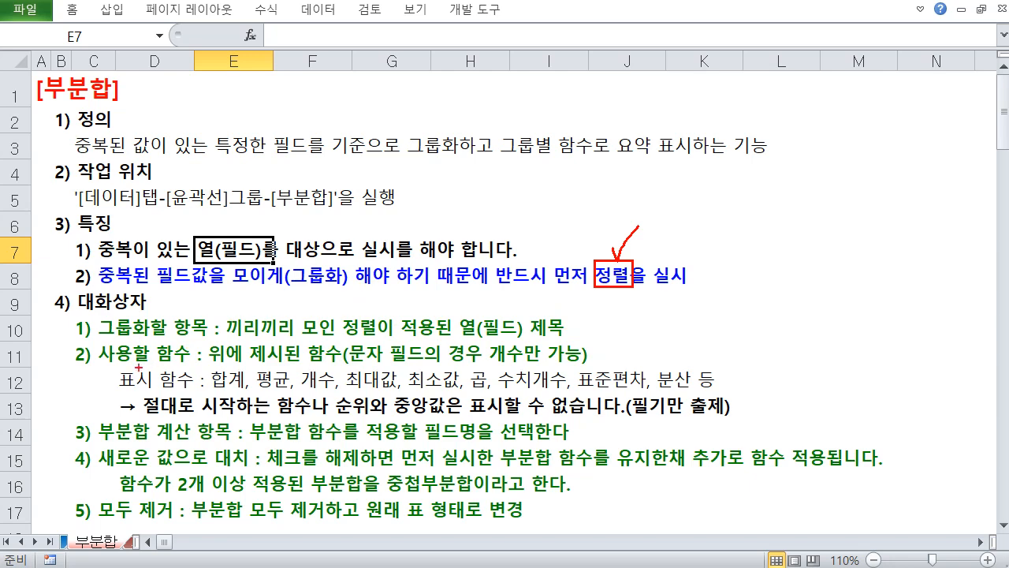
pyautogui.scroll(-4, 425, 332)
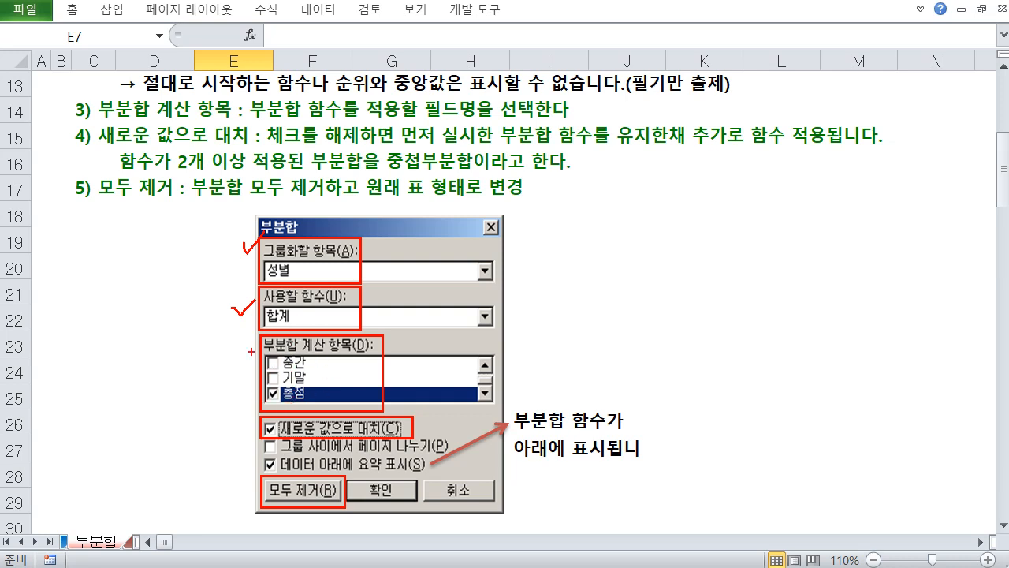
pyautogui.moveTo(254, 321); pyautogui.dragTo(258, 367)
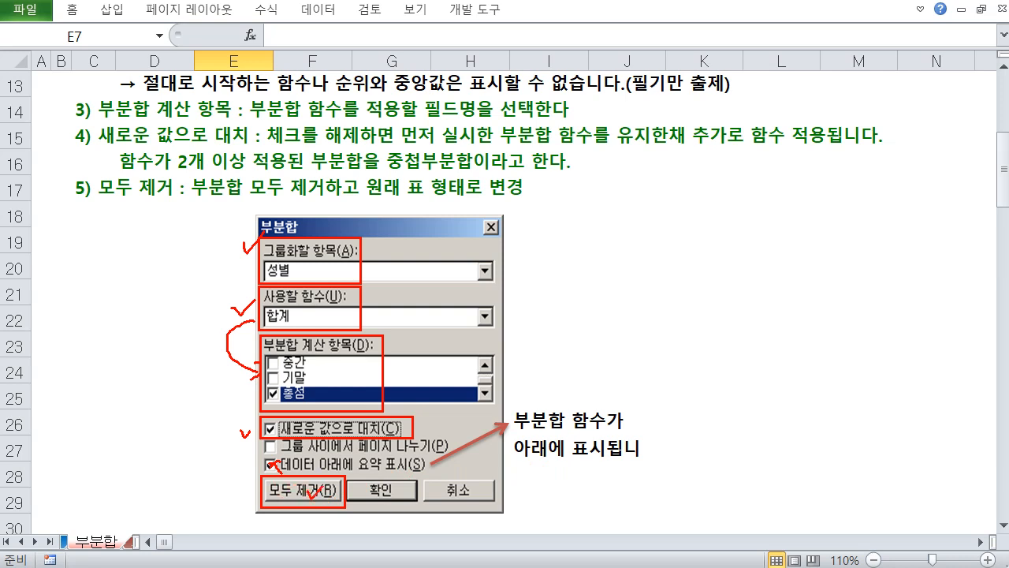
# Step: Complete the note beside the subtotal dialog picture in I26 by adding "다." so it ends with "아래에 표시됩니다."
pyautogui.click(594, 422)
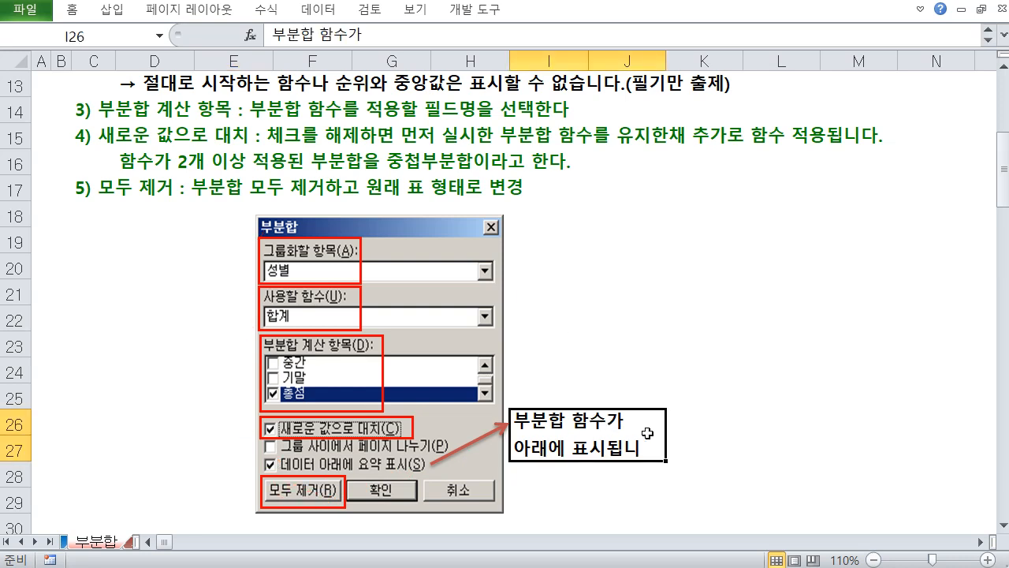
pyautogui.click(683, 442)
pyautogui.doubleClick(645, 446)
pyautogui.write('다.')
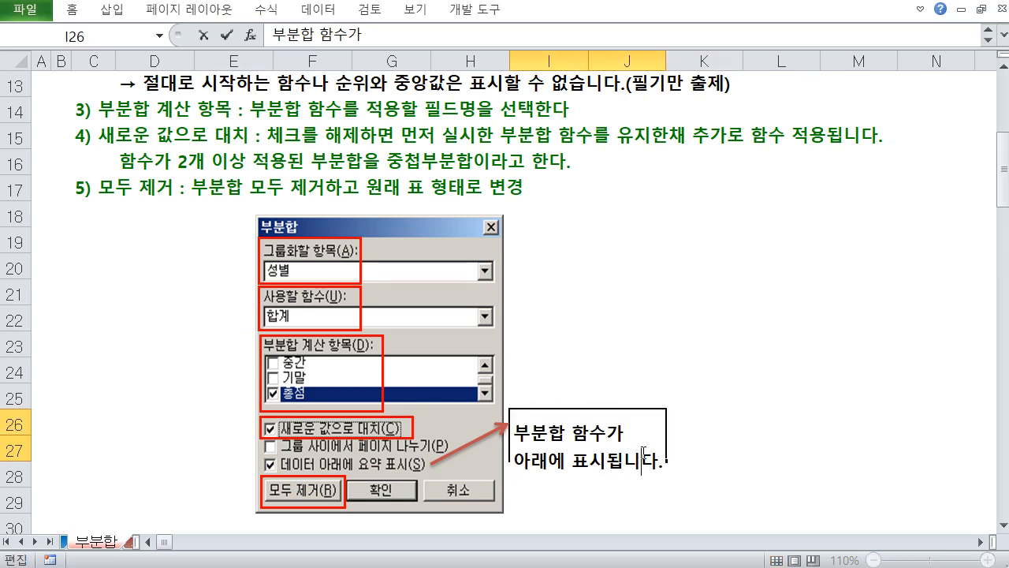
# Step: Finish editing the note beside the dialog picture and widen column J slightly
pyautogui.click(683, 450)
pyautogui.moveTo(666, 59); pyautogui.dragTo(672, 58)
pyautogui.click(616, 214)
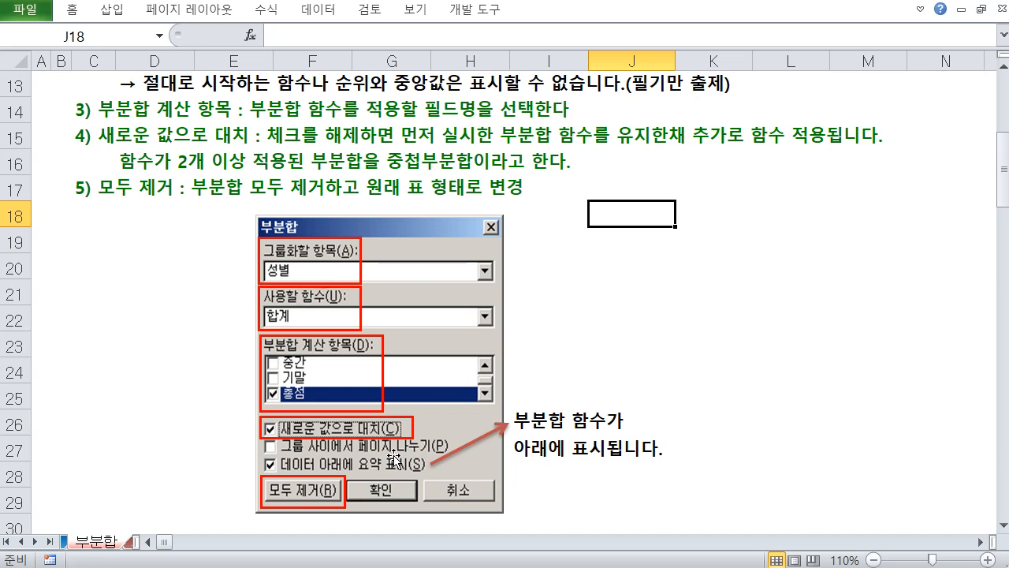
# Step: Examine the example task below the score table, marking '전공학과', the ascending sort condition, 평균 for '중간' and '기말', and 최대값
pyautogui.click(674, 344)
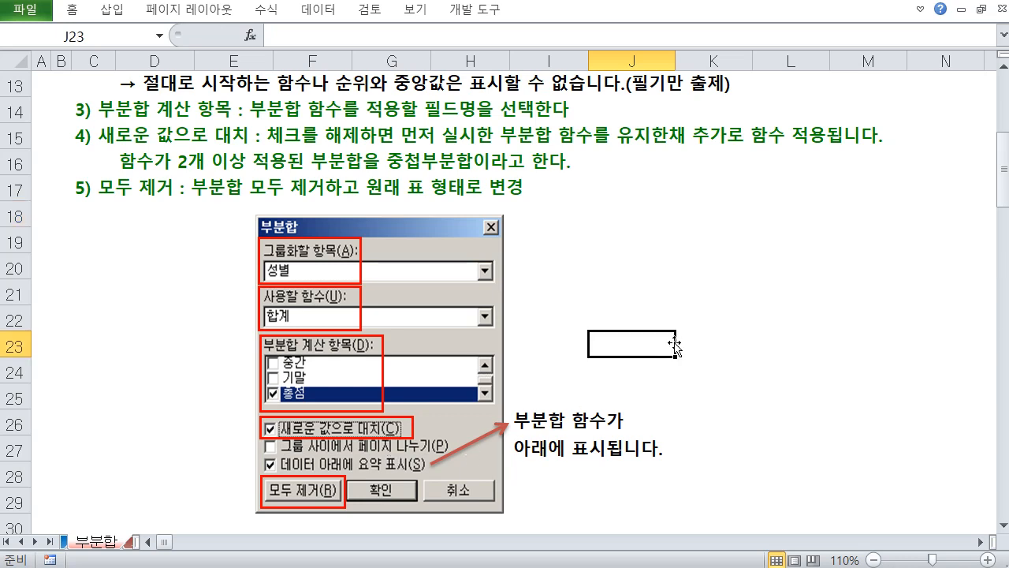
pyautogui.click(623, 274)
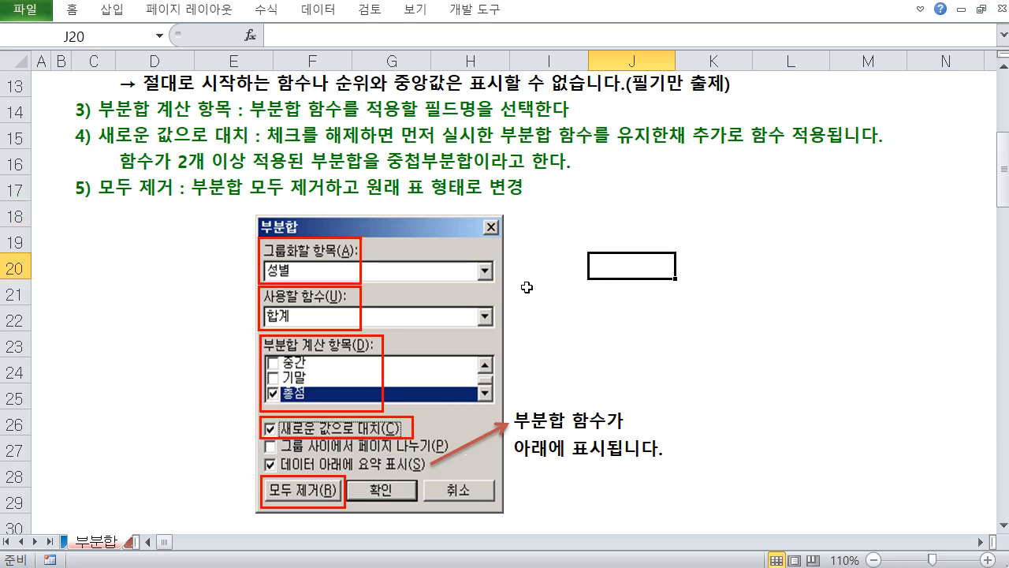
pyautogui.scroll(-6, 331, 249)
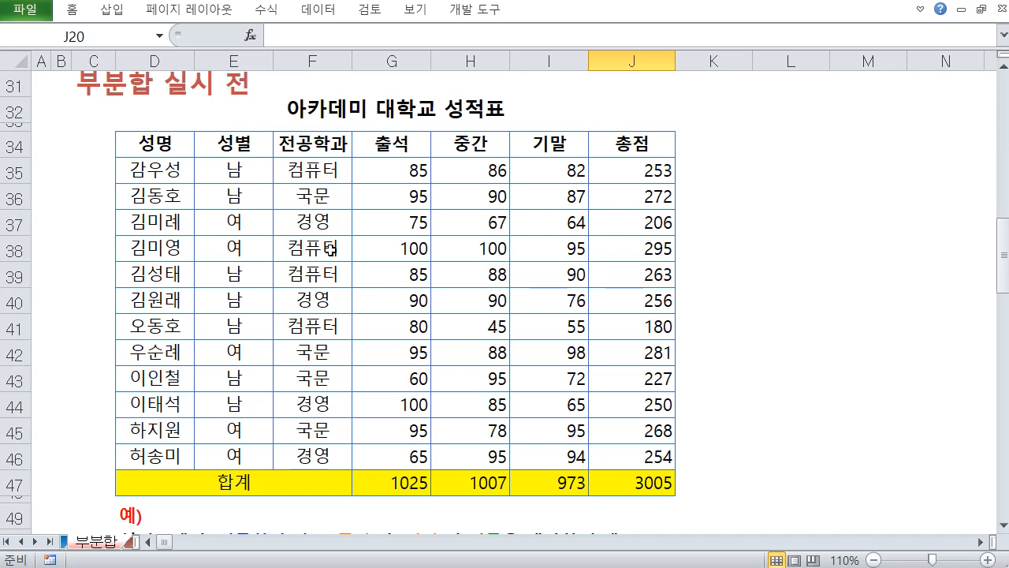
pyautogui.click(734, 268)
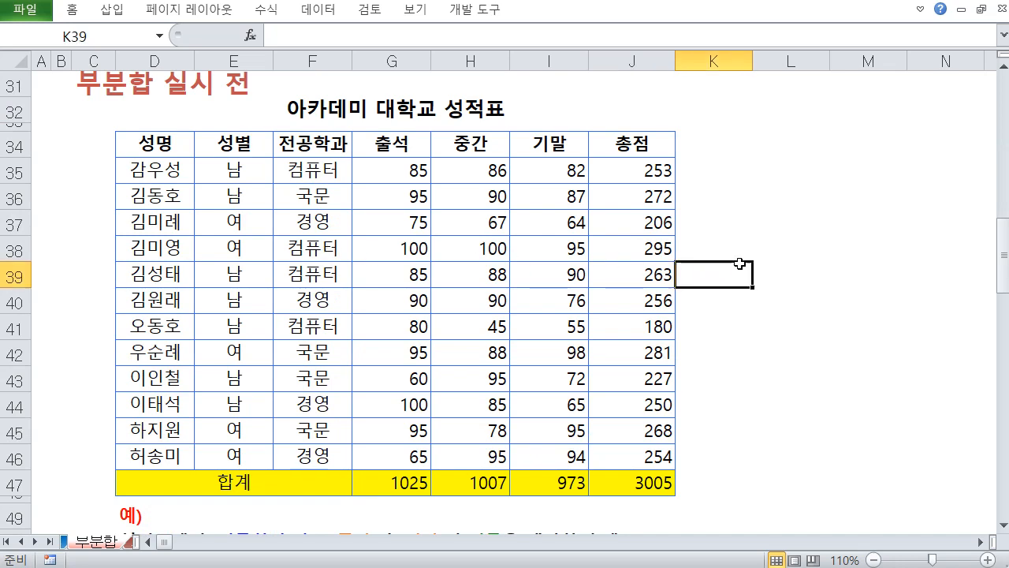
pyautogui.scroll(-2, 424, 256)
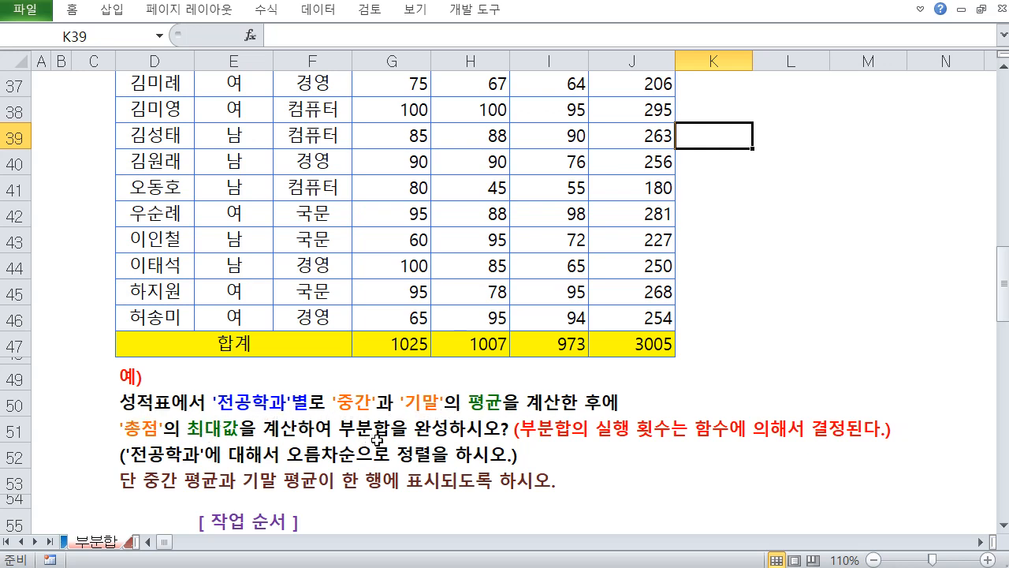
pyautogui.hotkey('ctrl', '2')
pyautogui.moveTo(209, 388); pyautogui.dragTo(293, 415)
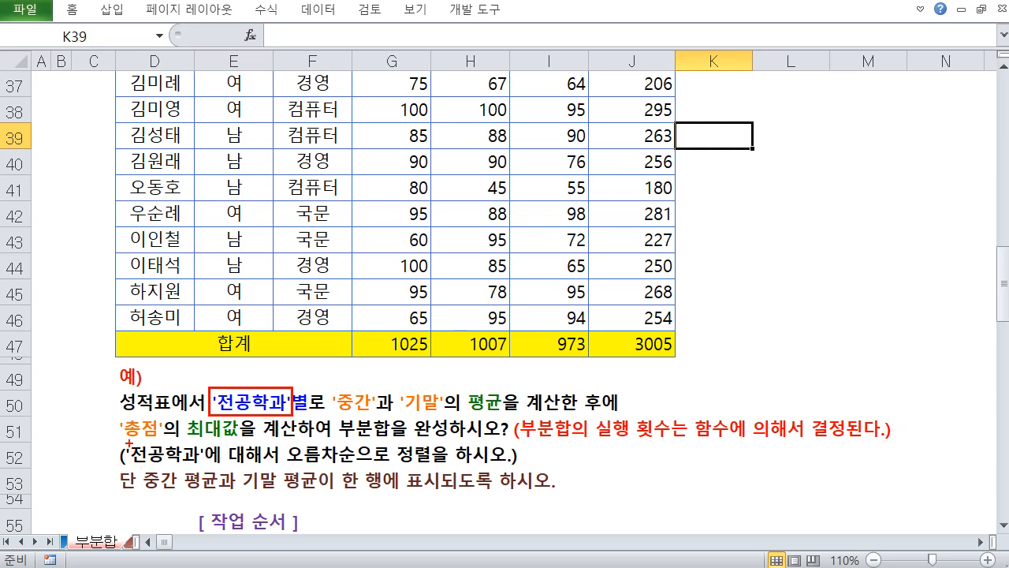
pyautogui.moveTo(128, 443)
pyautogui.mouseDown()
pyautogui.moveTo(379, 465)
pyautogui.moveTo(511, 463)
pyautogui.mouseUp()
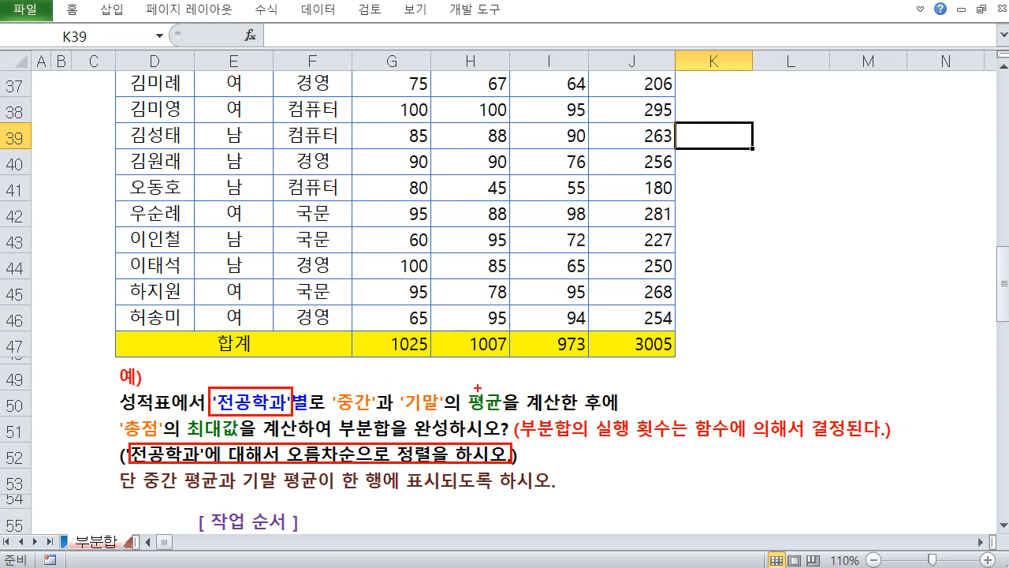
pyautogui.moveTo(454, 381); pyautogui.dragTo(514, 419)
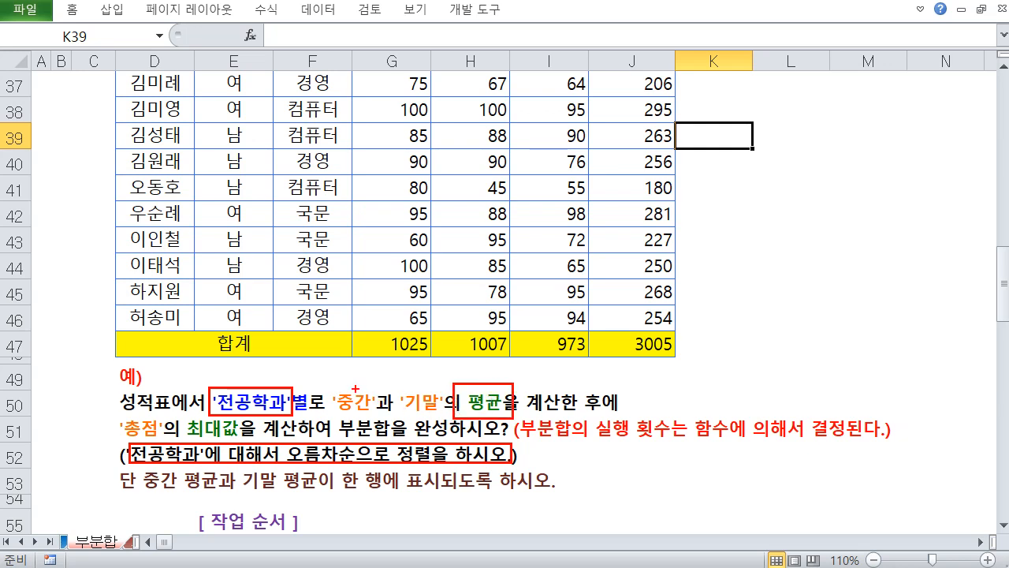
pyautogui.moveTo(355, 388); pyautogui.dragTo(456, 367)
pyautogui.moveTo(188, 414)
pyautogui.mouseDown()
pyautogui.moveTo(233, 416)
pyautogui.moveTo(189, 418)
pyautogui.mouseUp()
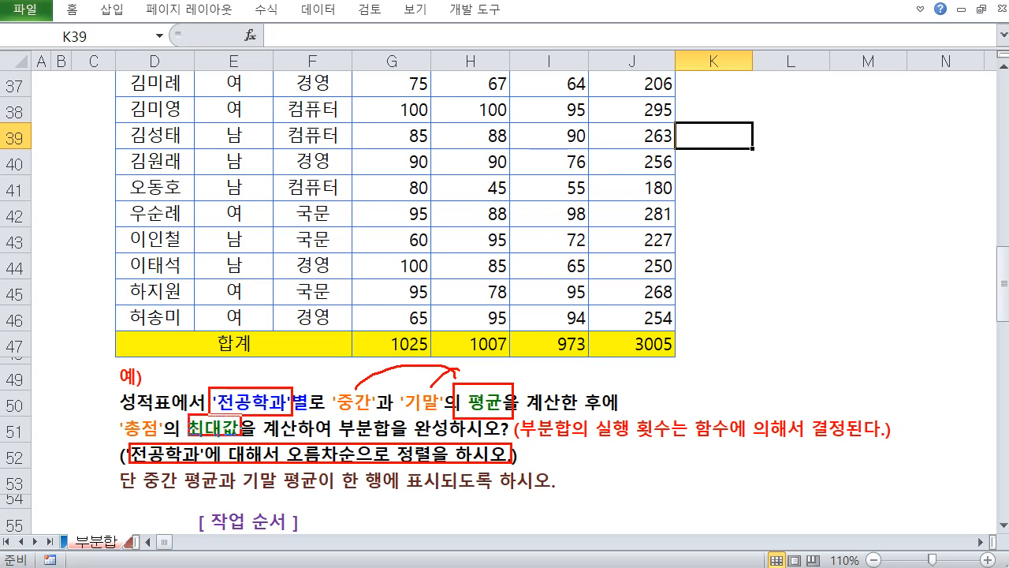
pyautogui.moveTo(241, 438); pyautogui.dragTo(189, 439)
pyautogui.press('Escape')
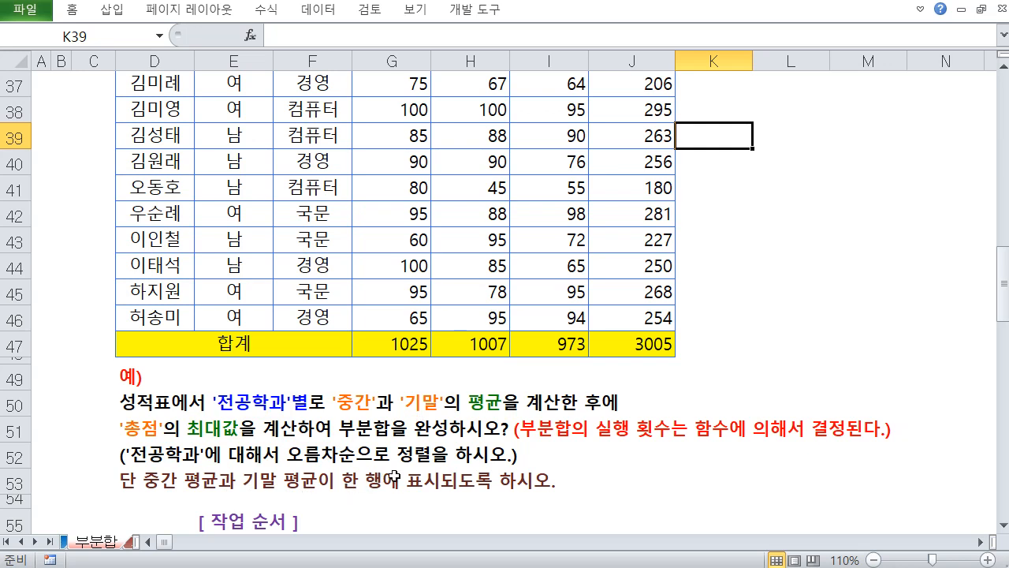
# Step: Review the task's condition that the 중간 and 기말 averages share one row, and the 전공학과 sorting condition in row 52
pyautogui.hotkey('ctrl', '2')
pyautogui.moveTo(468, 386); pyautogui.dragTo(509, 416)
pyautogui.moveTo(353, 374); pyautogui.dragTo(369, 364)
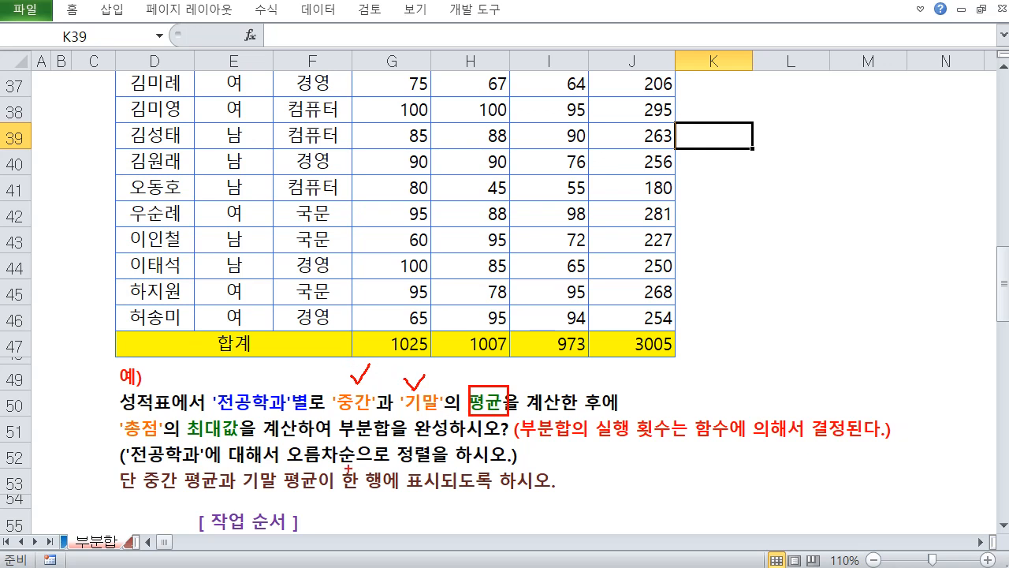
pyautogui.moveTo(117, 470); pyautogui.dragTo(558, 491)
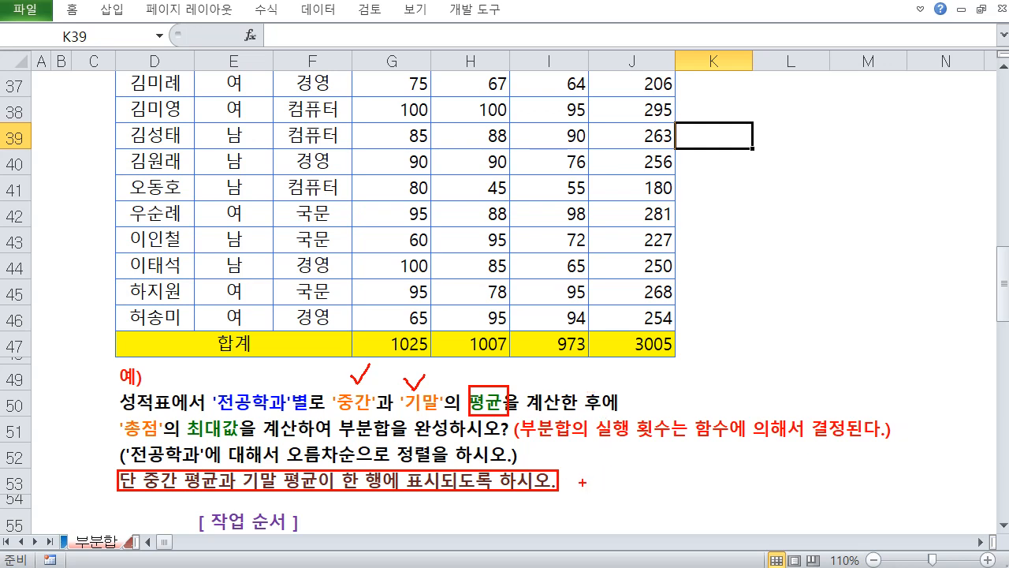
pyautogui.press('Escape')
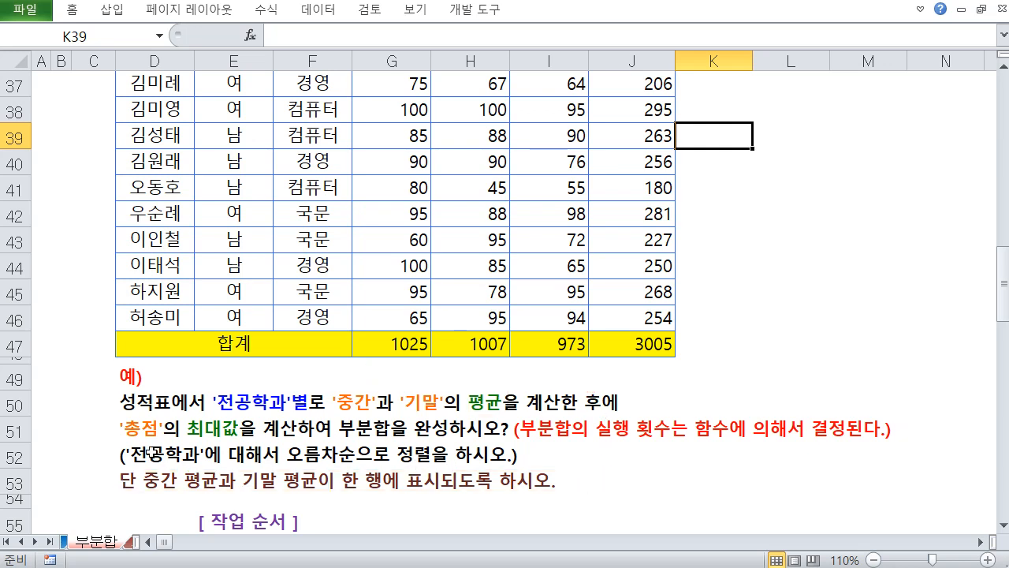
pyautogui.moveTo(147, 454); pyautogui.dragTo(509, 458)
pyautogui.click(546, 465)
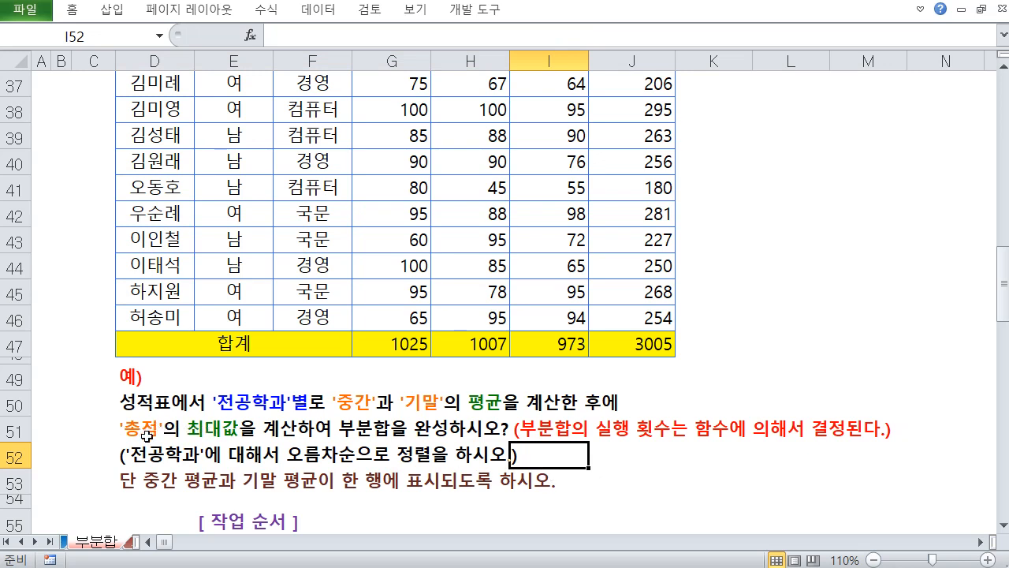
pyautogui.click(123, 456)
pyautogui.moveTo(123, 455); pyautogui.dragTo(517, 454)
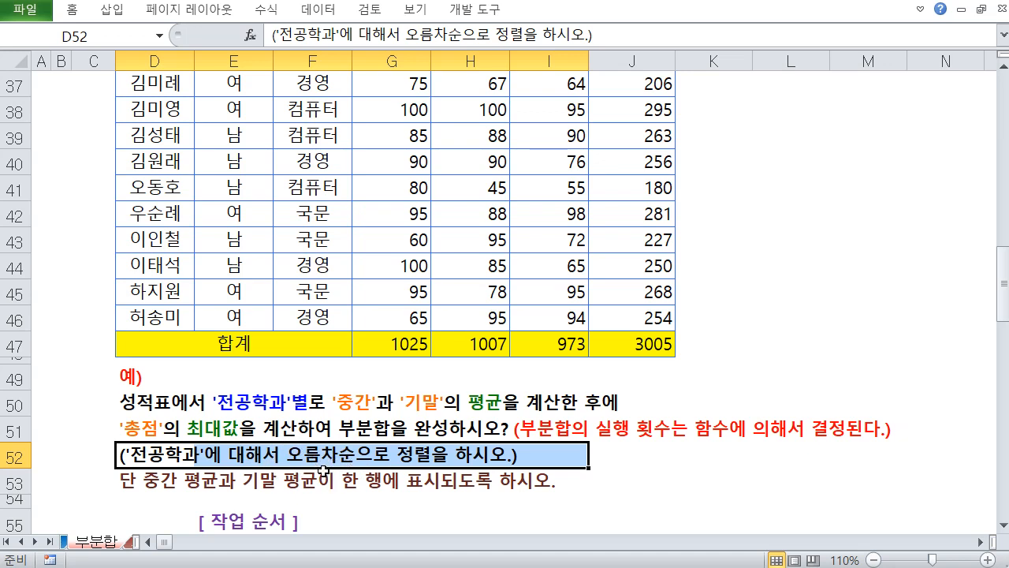
pyautogui.moveTo(150, 454); pyautogui.dragTo(583, 454)
pyautogui.click(638, 456)
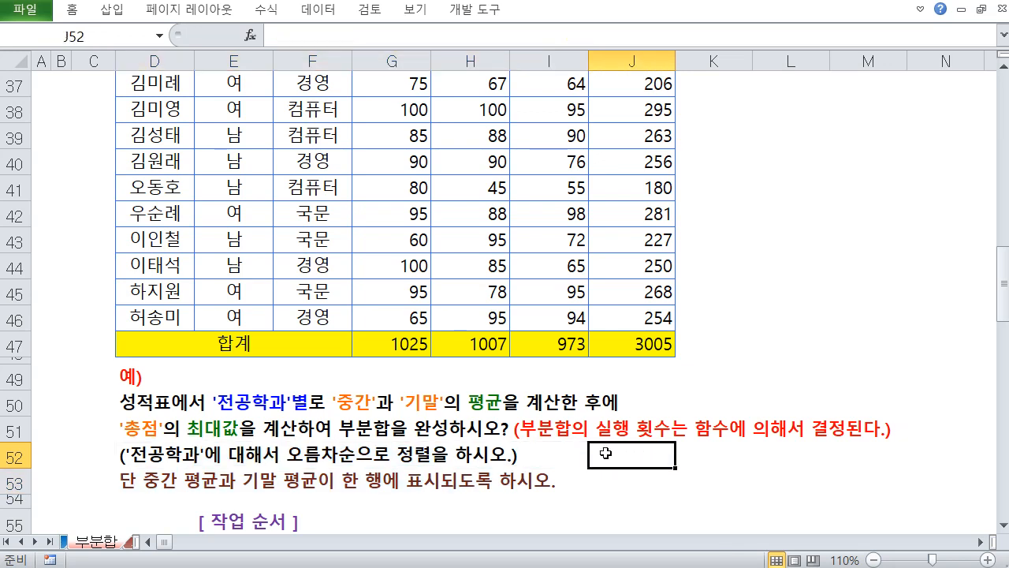
# Step: Sort the score table D34:J46, leaving out the 합계 row, by 전공학과 in ascending order (오름차순)
pyautogui.scroll(1, 344, 340)
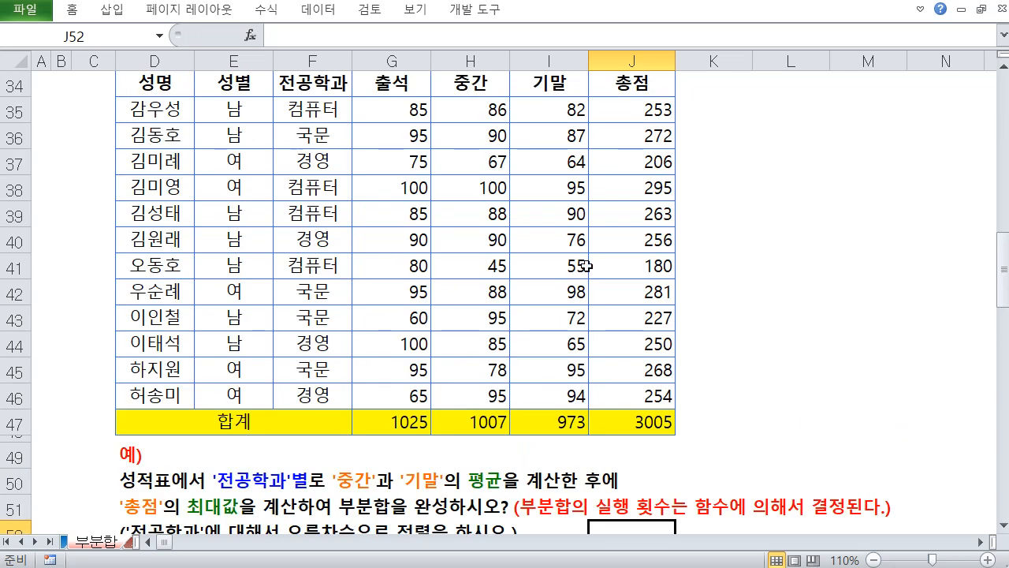
pyautogui.click(1003, 64)
pyautogui.moveTo(273, 431); pyautogui.dragTo(619, 434)
pyautogui.moveTo(275, 430); pyautogui.dragTo(634, 431)
pyautogui.click(245, 225)
pyautogui.moveTo(157, 93); pyautogui.dragTo(661, 412)
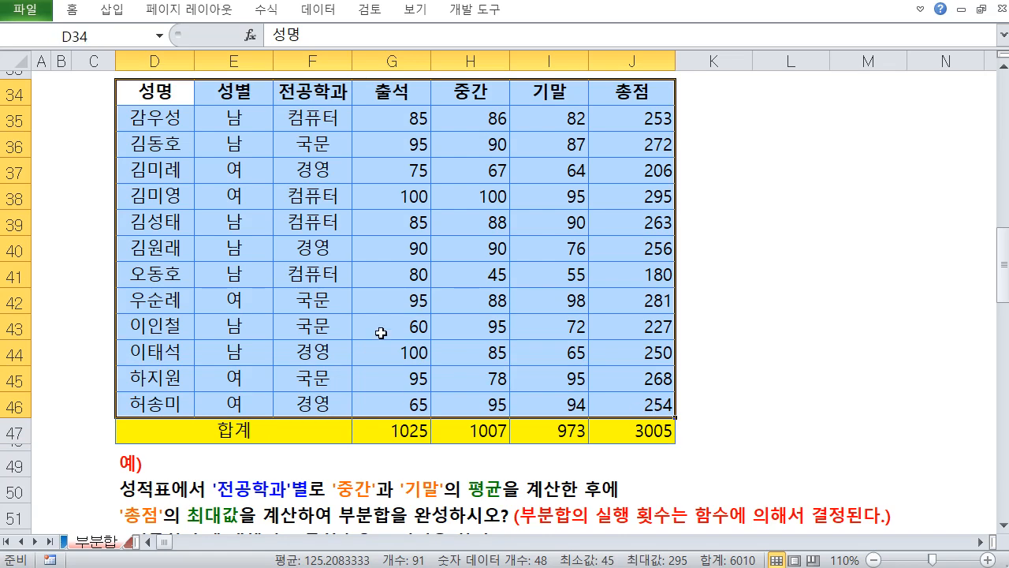
pyautogui.click(316, 11)
pyautogui.click(389, 49)
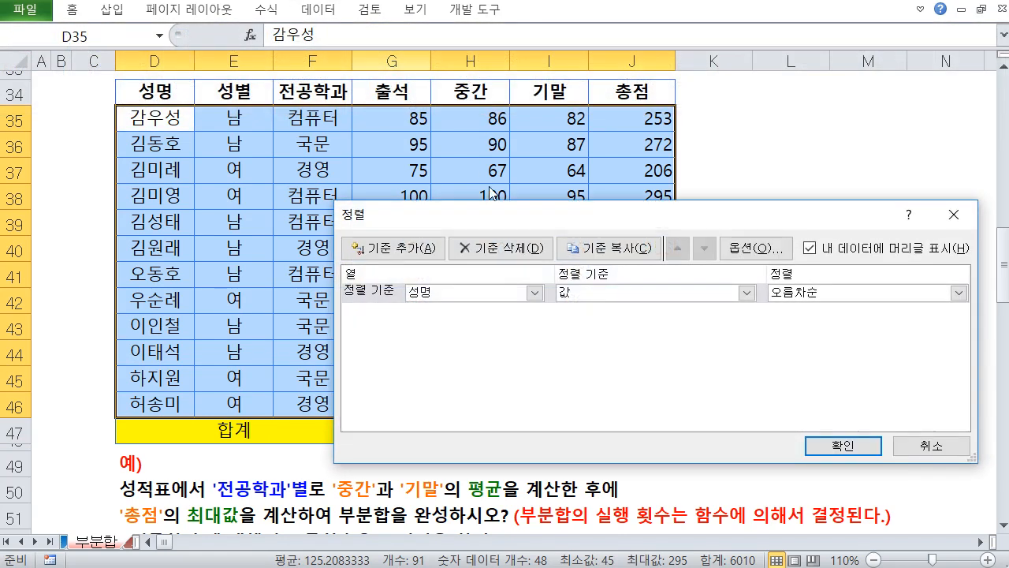
pyautogui.click(517, 292)
pyautogui.click(482, 338)
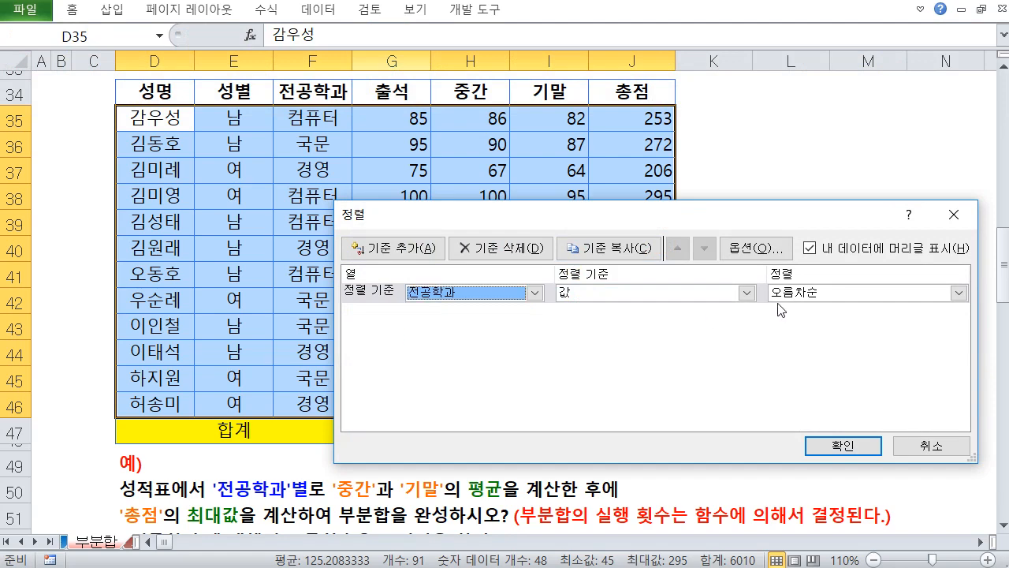
pyautogui.click(843, 447)
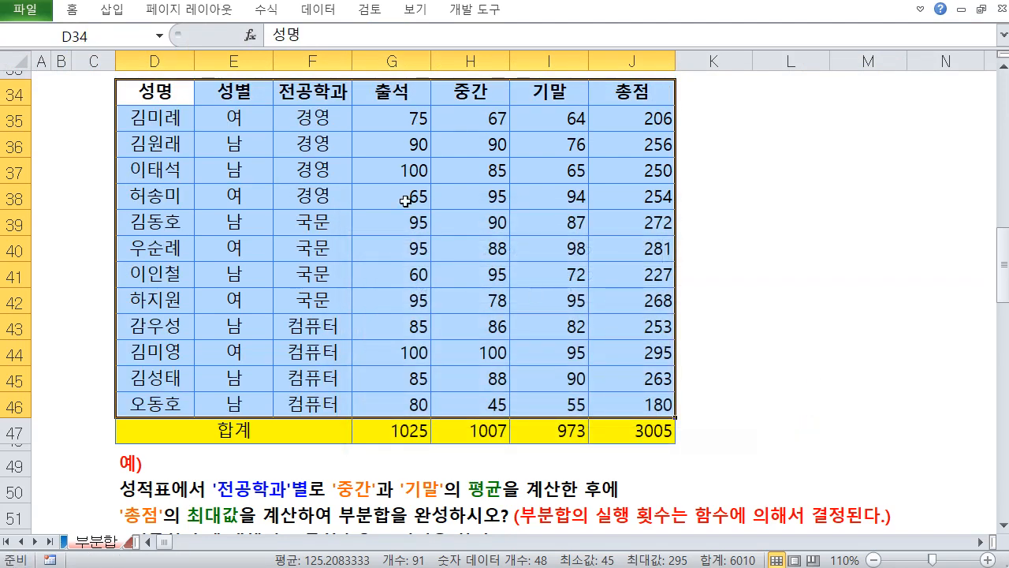
# Step: Check how the rows are grouped by department in the 전공학과 column of the sorted table
pyautogui.click(283, 122)
pyautogui.click(291, 146)
pyautogui.click(287, 194)
pyautogui.click(325, 229)
pyautogui.click(317, 251)
pyautogui.click(312, 268)
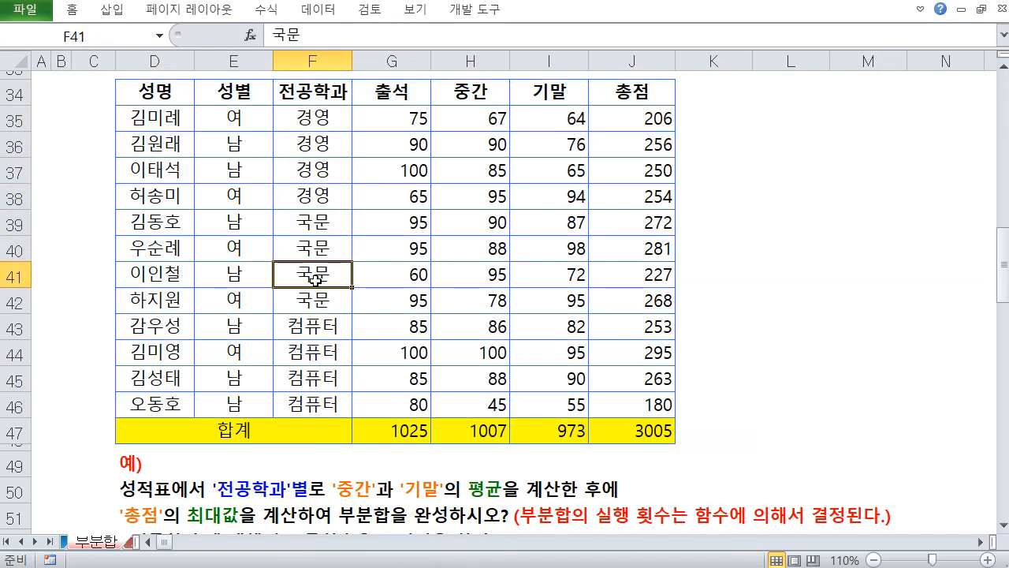
pyautogui.click(304, 323)
pyautogui.click(308, 352)
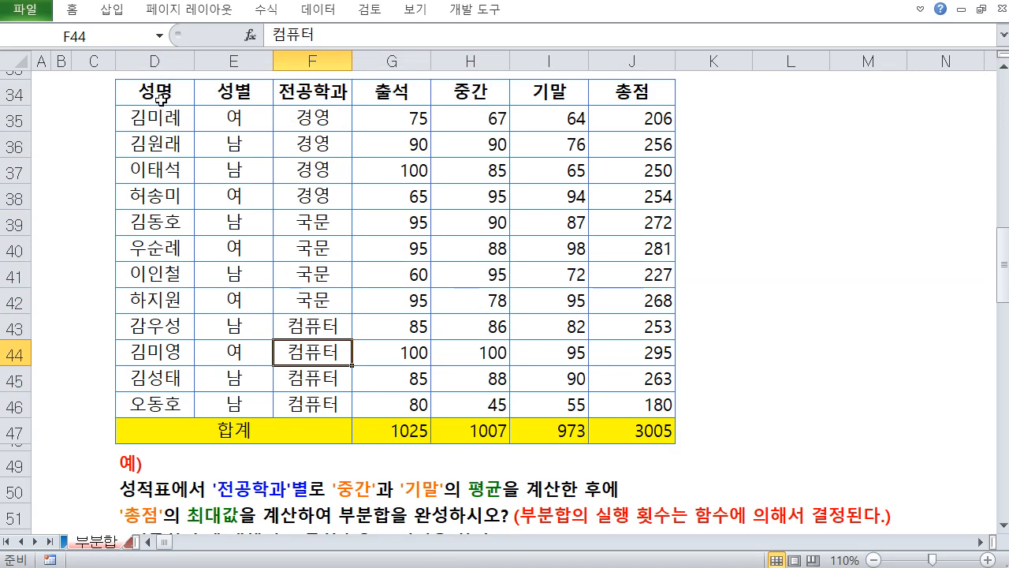
# Step: Start a subtotal (부분합) on the range D34:J46 and set the grouping item to 전공학과
pyautogui.moveTo(158, 94); pyautogui.dragTo(626, 396)
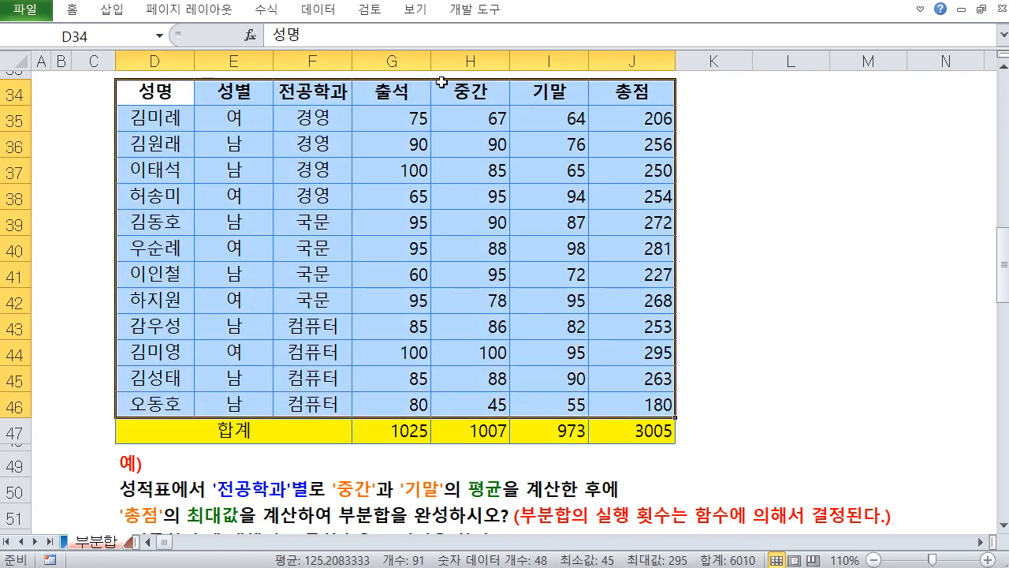
pyautogui.click(332, 15)
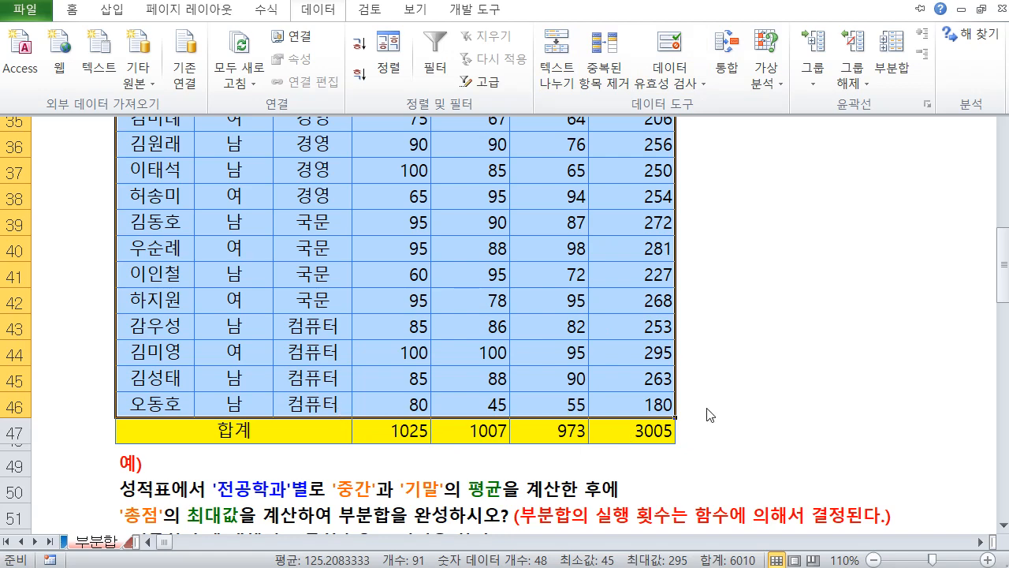
pyautogui.click(892, 63)
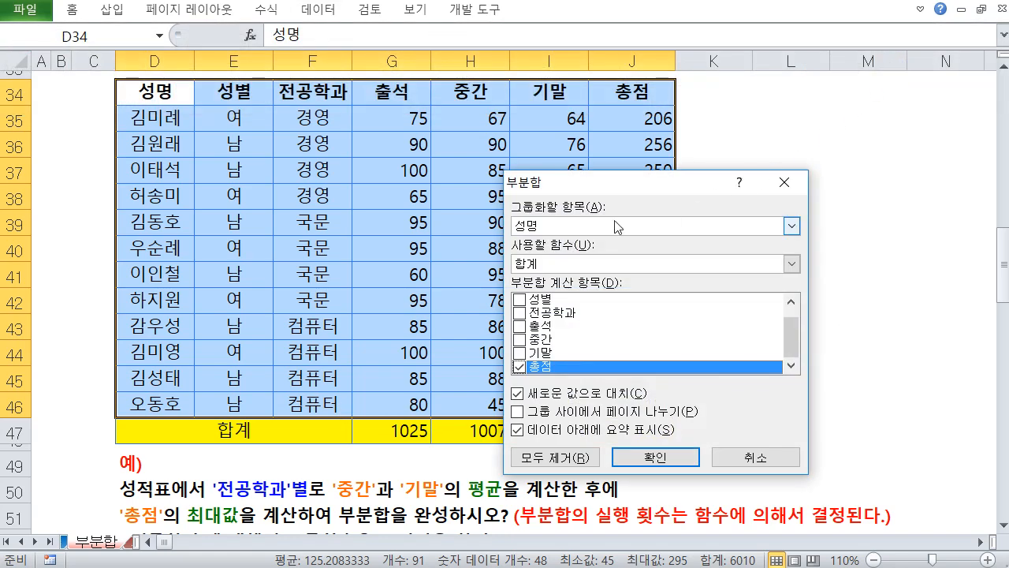
pyautogui.moveTo(604, 190); pyautogui.dragTo(604, 149)
pyautogui.click(604, 185)
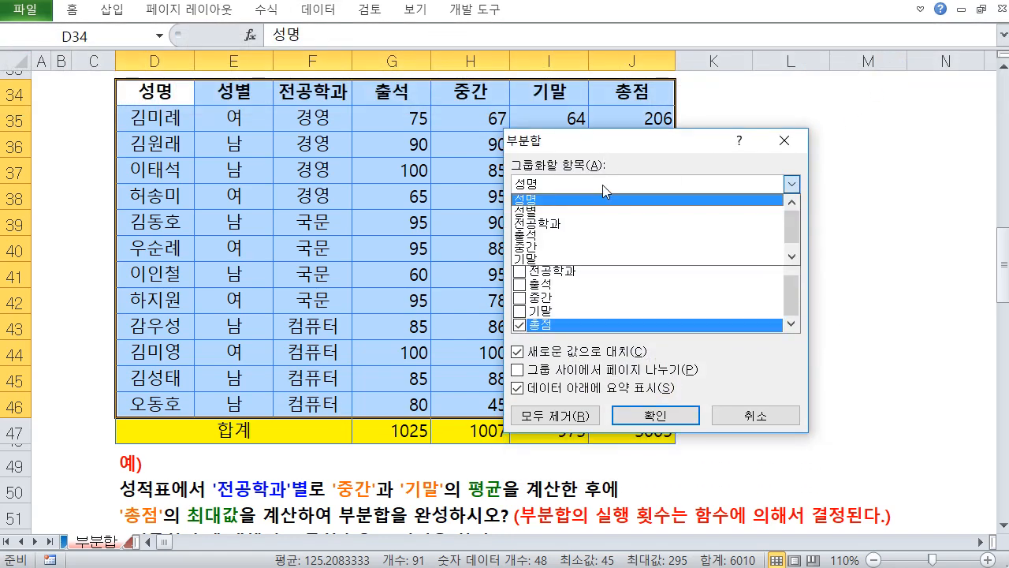
pyautogui.click(581, 224)
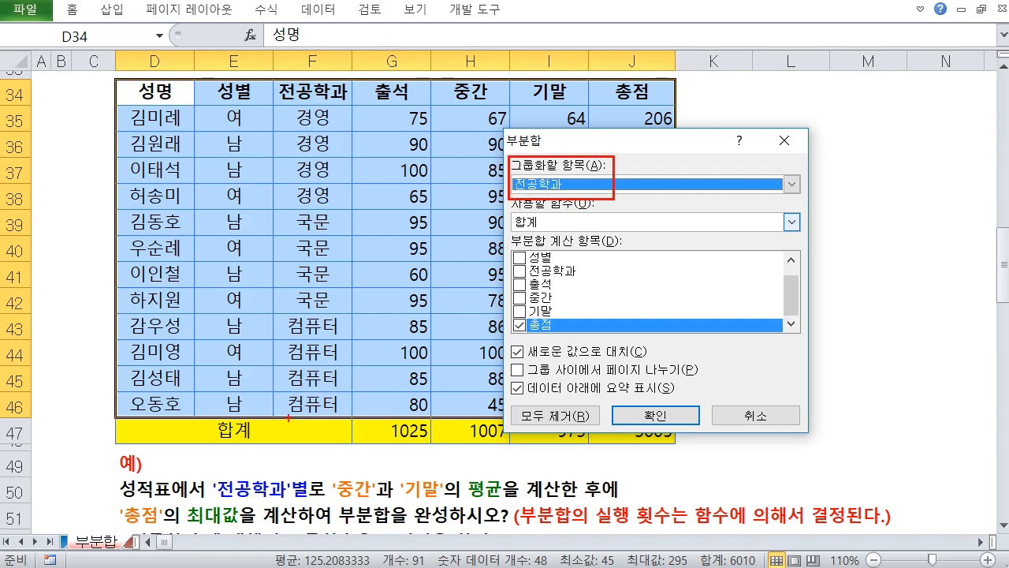
pyautogui.moveTo(203, 471)
pyautogui.mouseDown()
pyautogui.moveTo(294, 506)
pyautogui.moveTo(294, 412)
pyautogui.moveTo(511, 189)
pyautogui.mouseUp()
pyautogui.press('Escape')
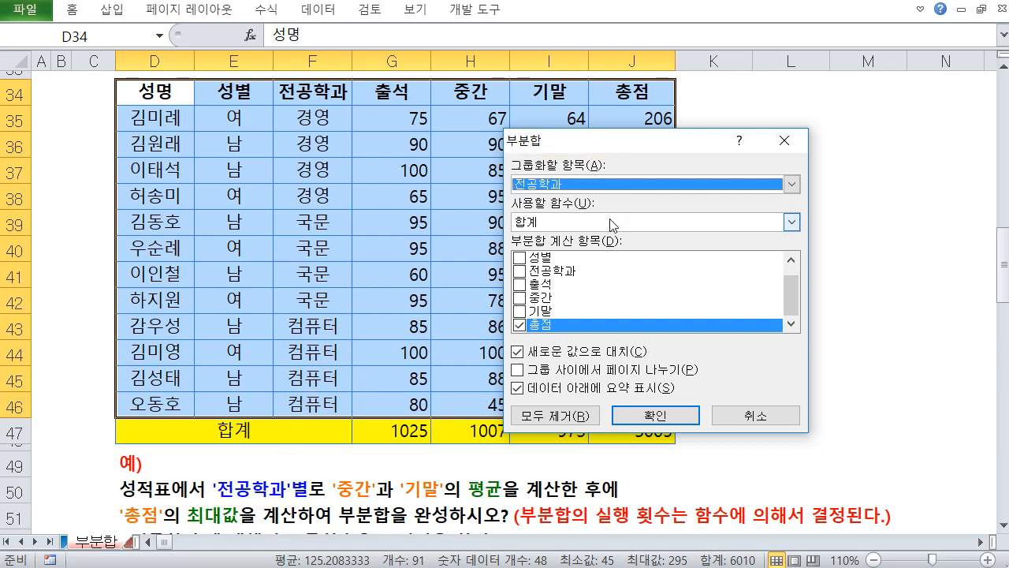
# Step: Set the subtotal function to 평균 for 중간 and 기말 only, excluding 총점, and apply the subtotal
pyautogui.click(609, 221)
pyautogui.click(572, 261)
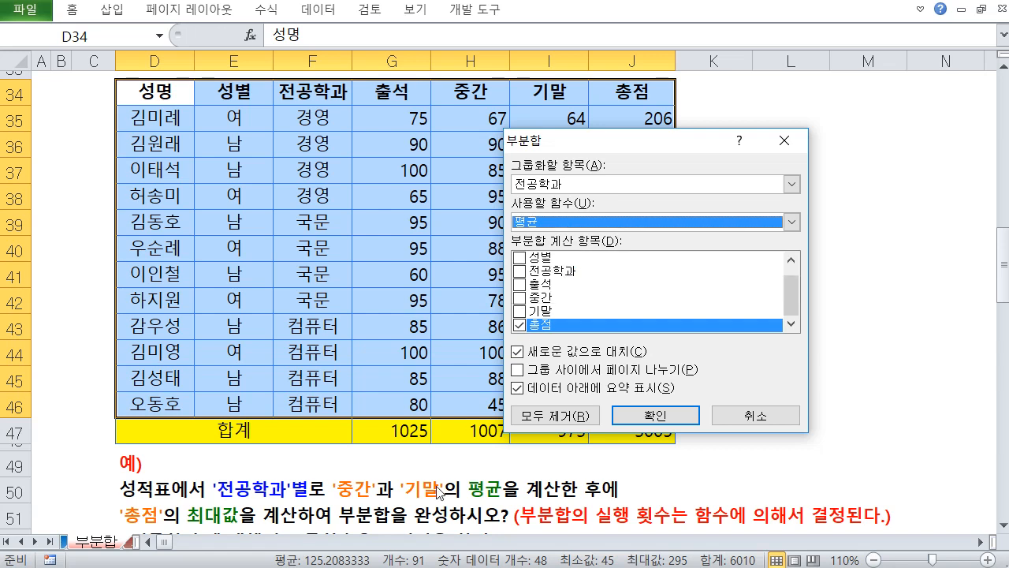
pyautogui.click(520, 298)
pyautogui.click(520, 311)
pyautogui.click(519, 324)
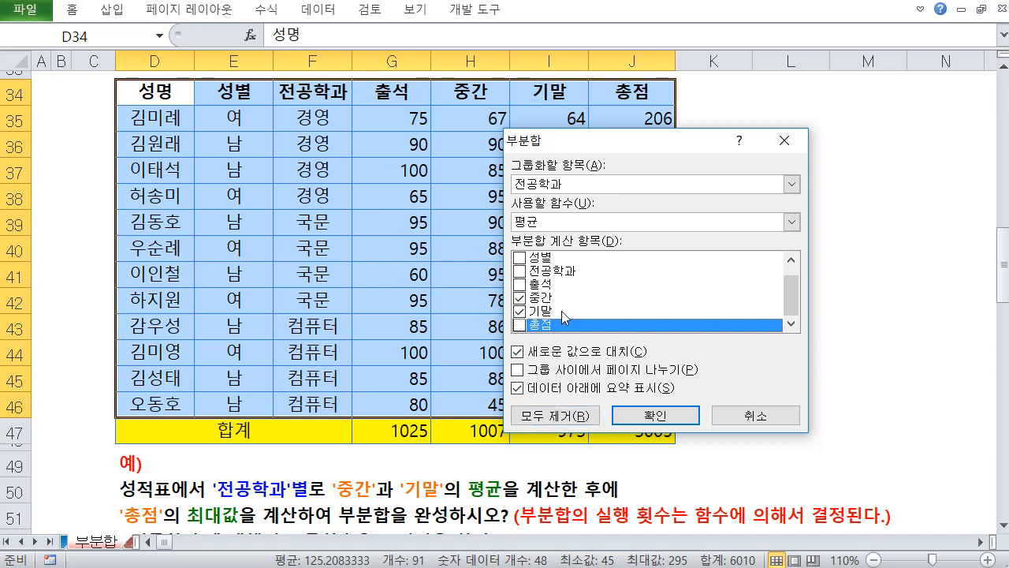
pyautogui.click(519, 312)
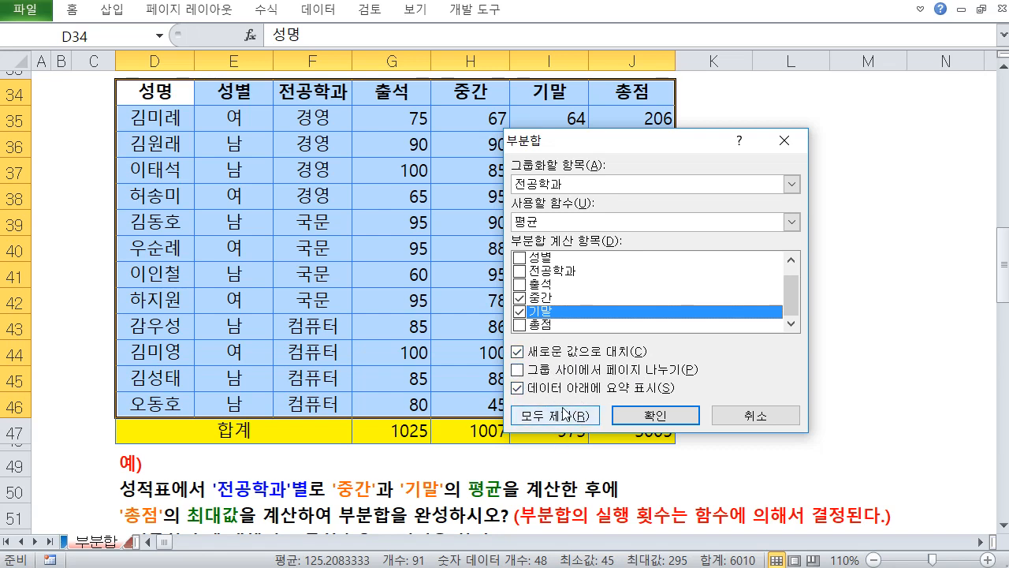
pyautogui.click(675, 418)
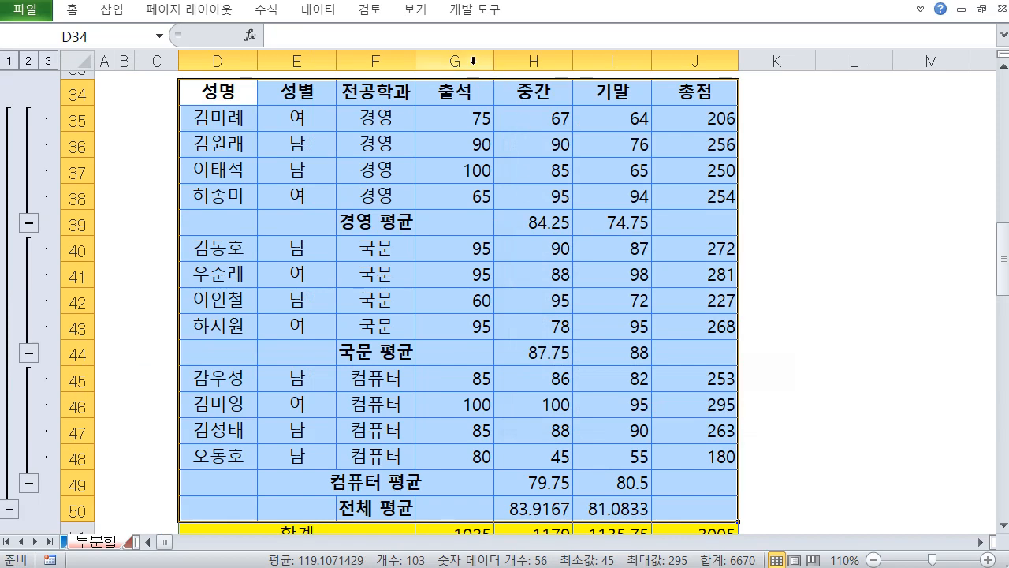
# Step: Start another subtotal on the table and set the function to 최대값 for 총점 only, excluding 중간 and 기말
pyautogui.click(326, 12)
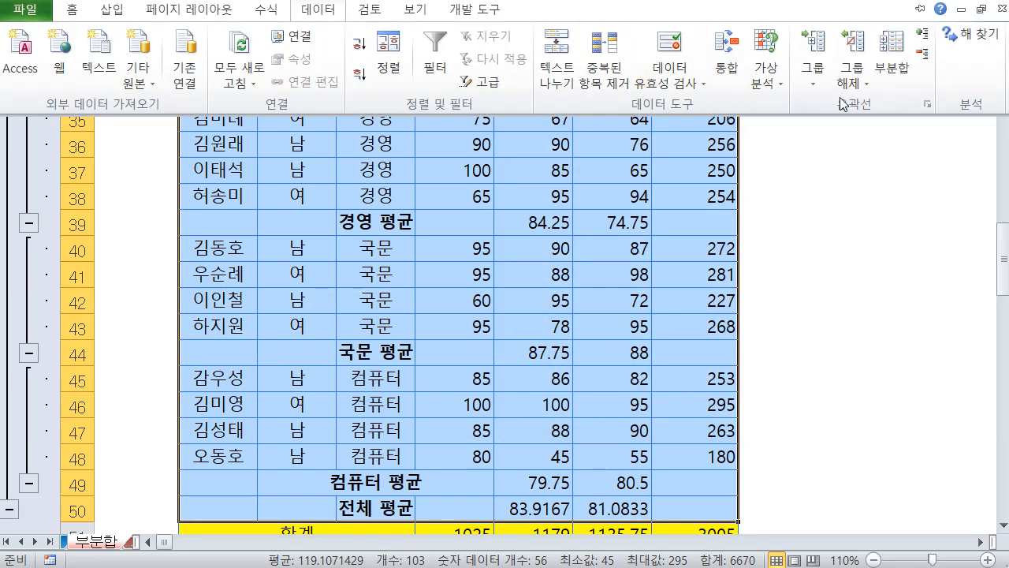
pyautogui.click(903, 69)
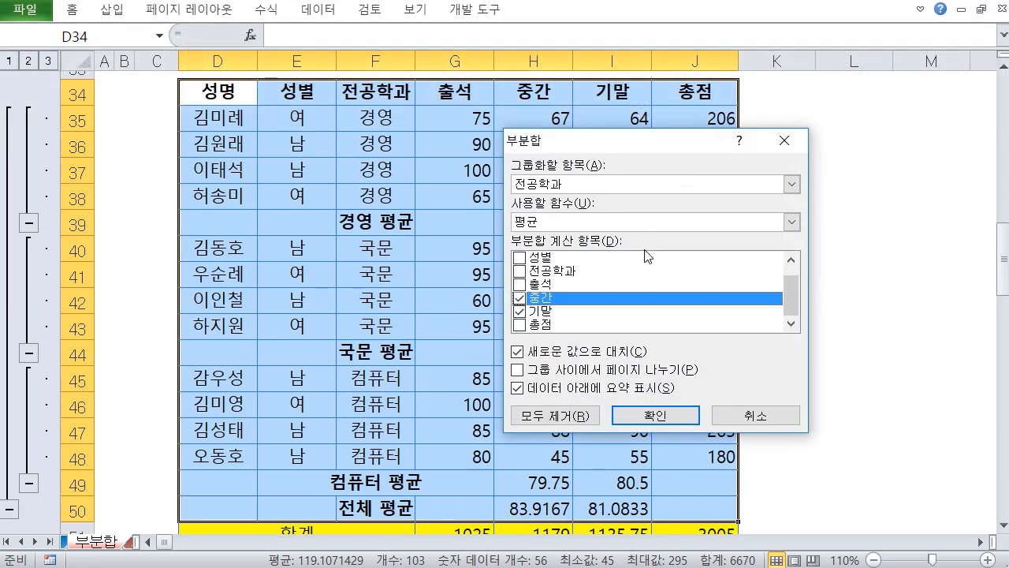
pyautogui.click(561, 227)
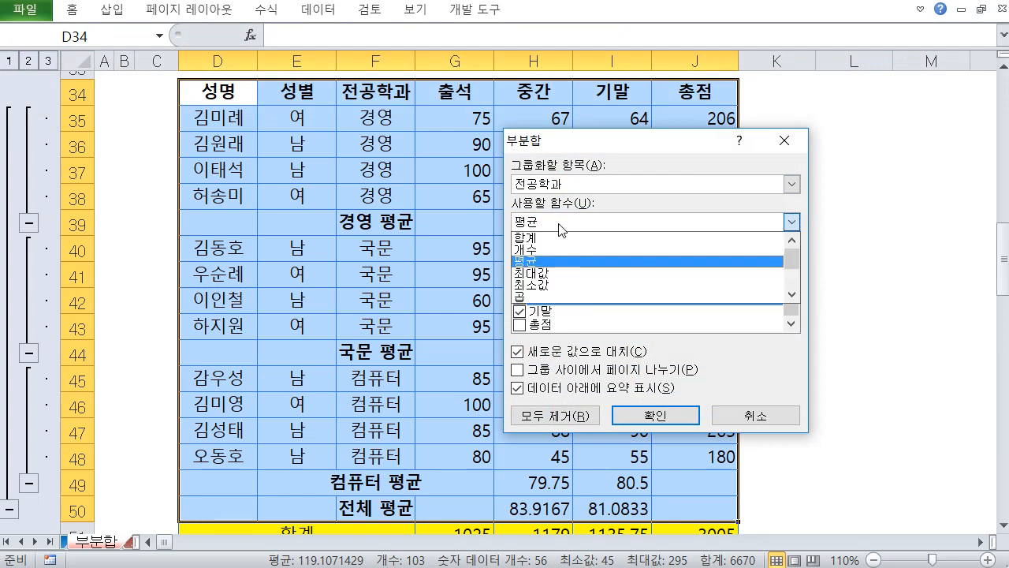
pyautogui.click(558, 272)
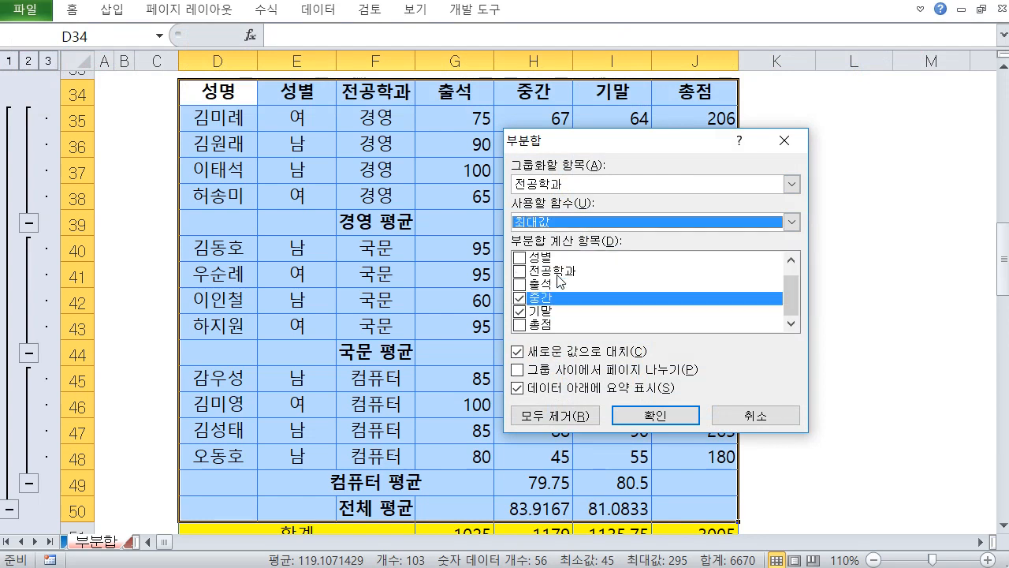
pyautogui.click(519, 312)
pyautogui.click(519, 298)
pyautogui.click(519, 324)
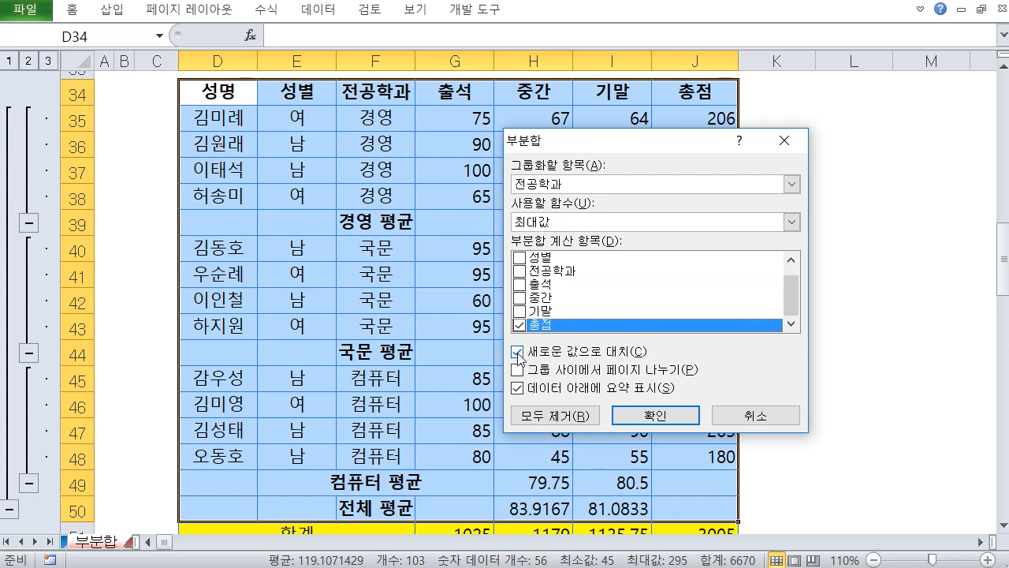
# Step: Turn off 새로운 값으로 대치 so the existing averages are kept, and apply the 최대값 subtotal
pyautogui.click(517, 352)
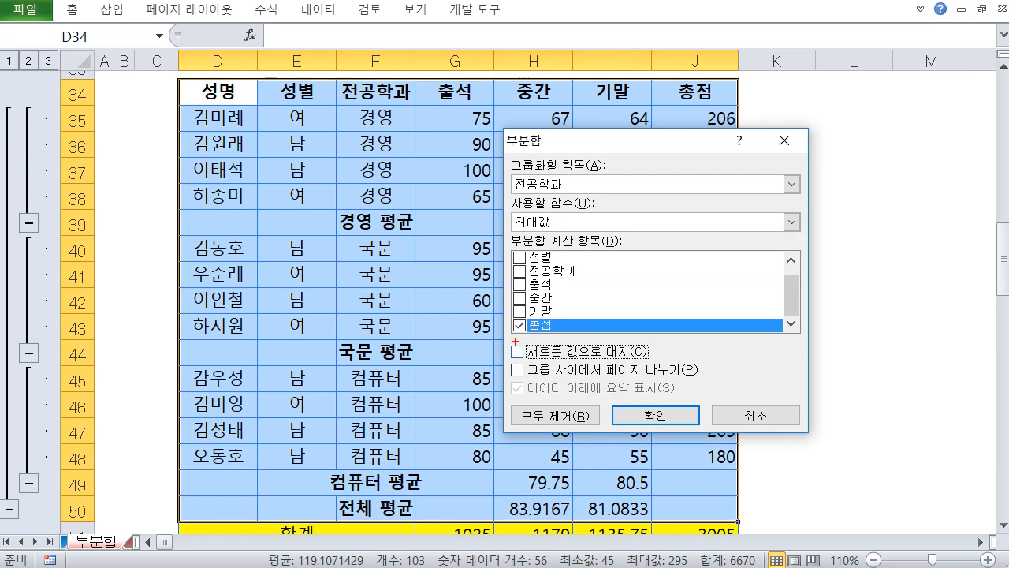
pyautogui.moveTo(508, 342); pyautogui.dragTo(652, 358)
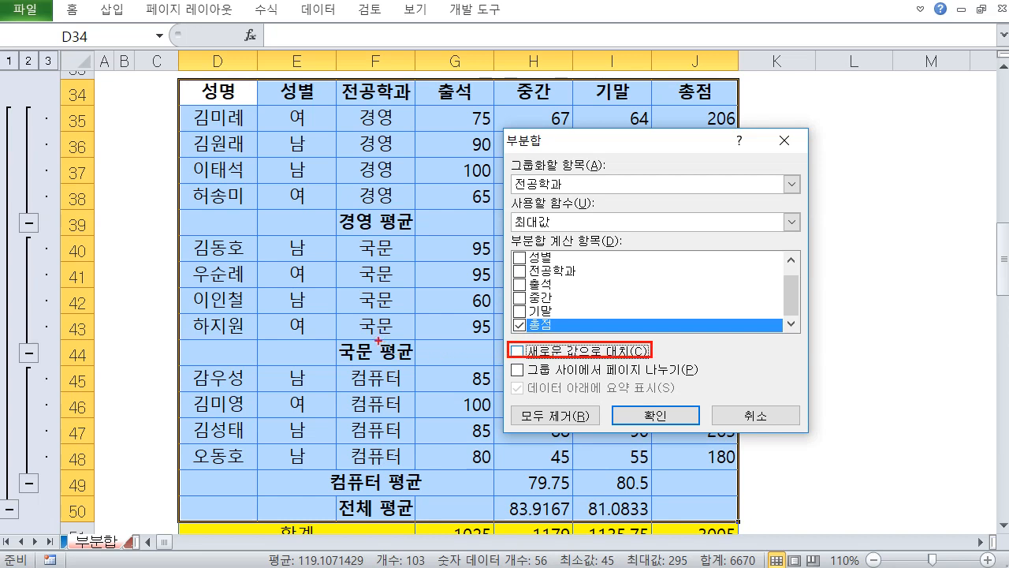
pyautogui.moveTo(376, 339); pyautogui.dragTo(413, 362)
pyautogui.moveTo(504, 234); pyautogui.dragTo(429, 325)
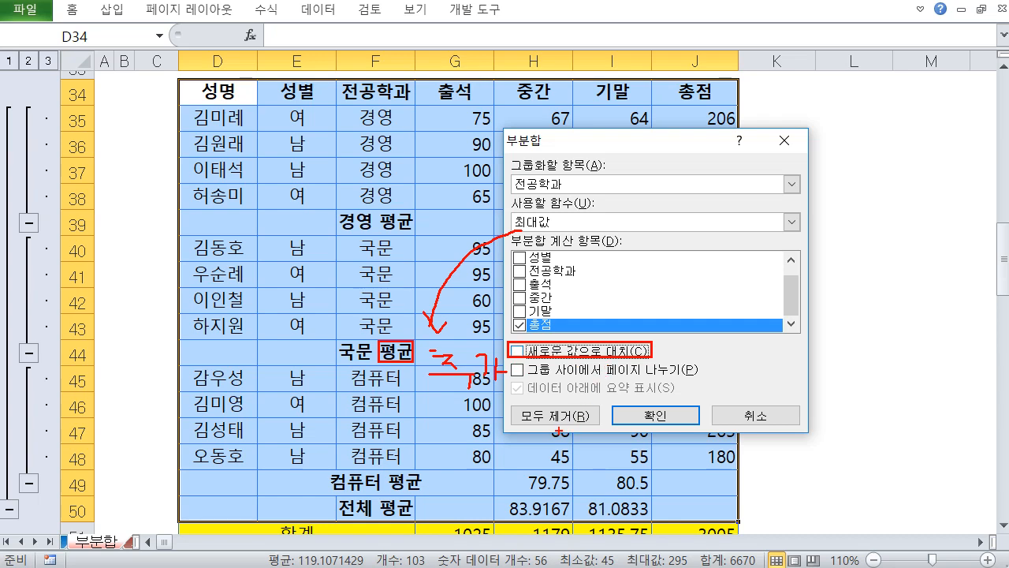
pyautogui.press('Escape')
pyautogui.click(662, 416)
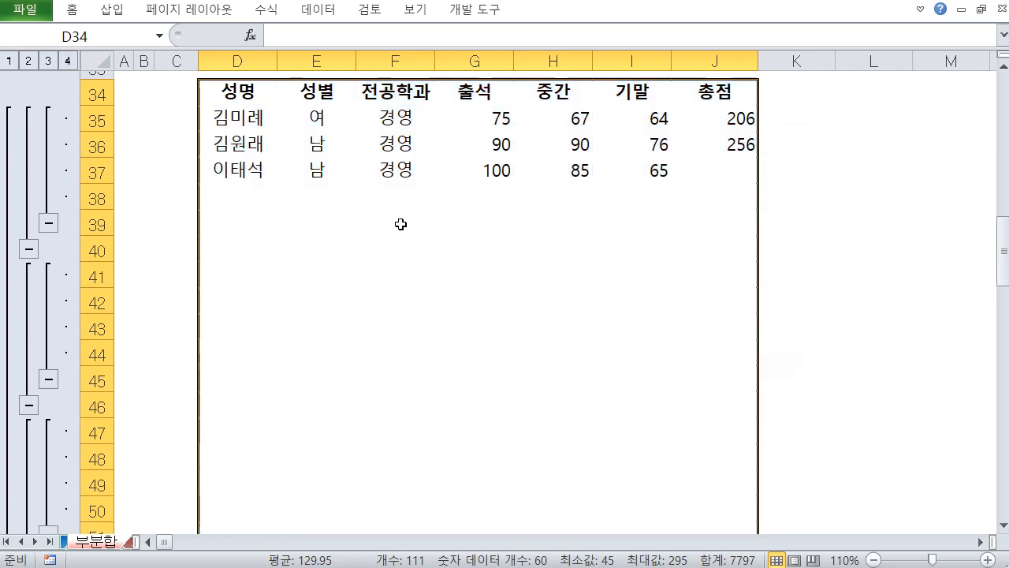
# Step: Examine the 최대값 and 평균 rows for each department and the overall rows at the end of the table
pyautogui.click(397, 254)
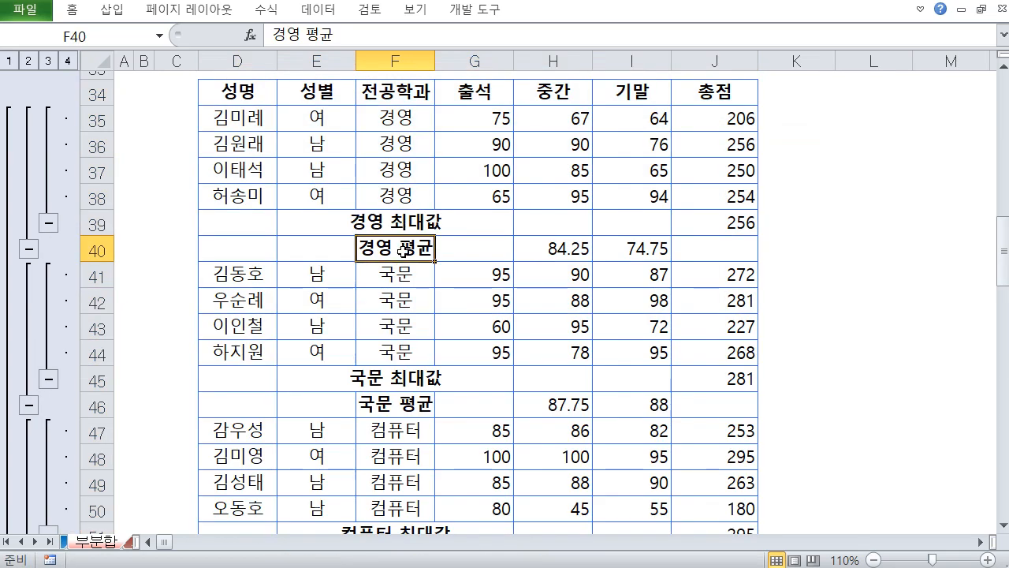
pyautogui.scroll(-2, 441, 290)
pyautogui.scroll(-2, 442, 290)
pyautogui.scroll(3, 441, 290)
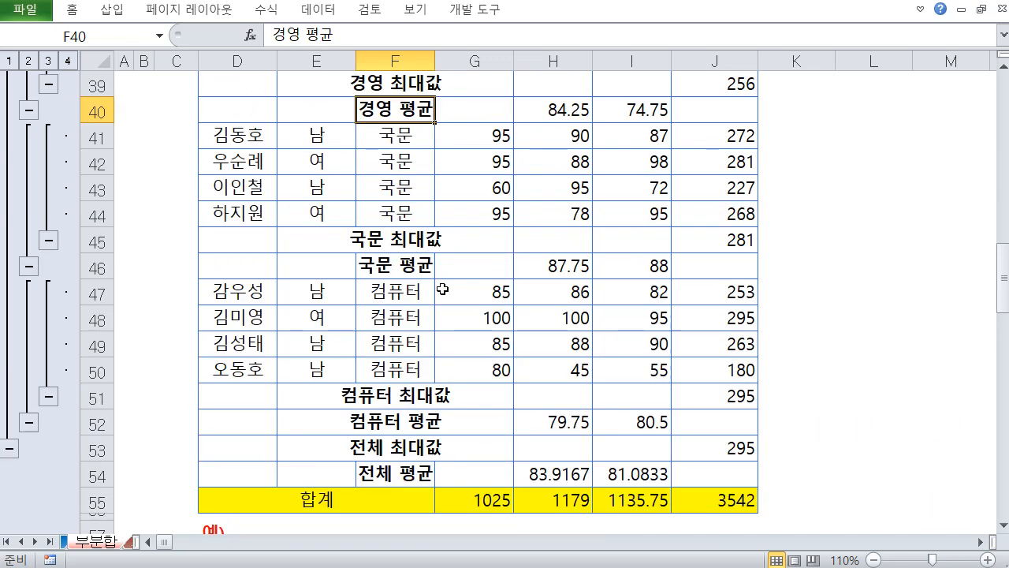
pyautogui.click(440, 233)
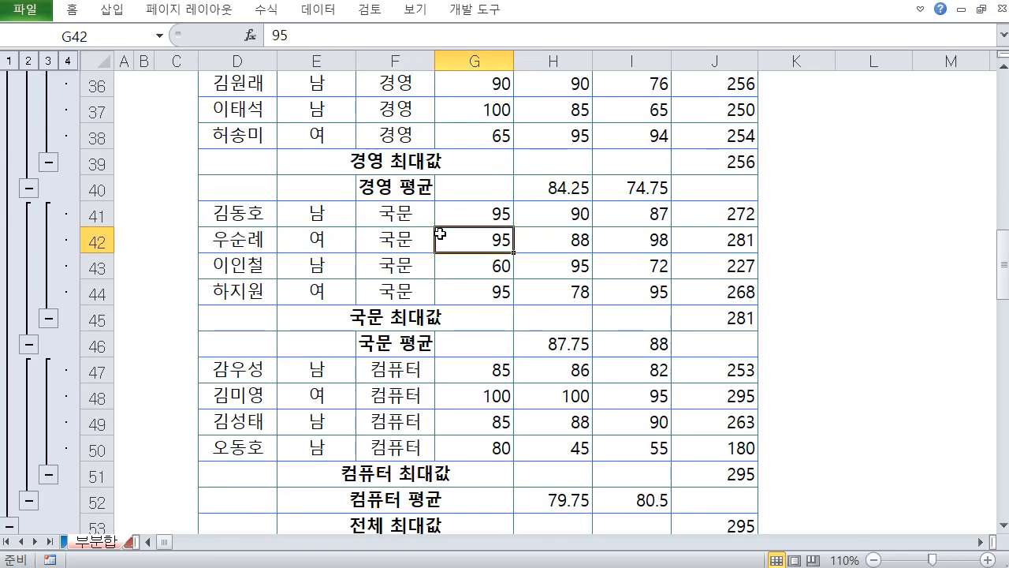
pyautogui.click(483, 218)
pyautogui.scroll(1, 418, 241)
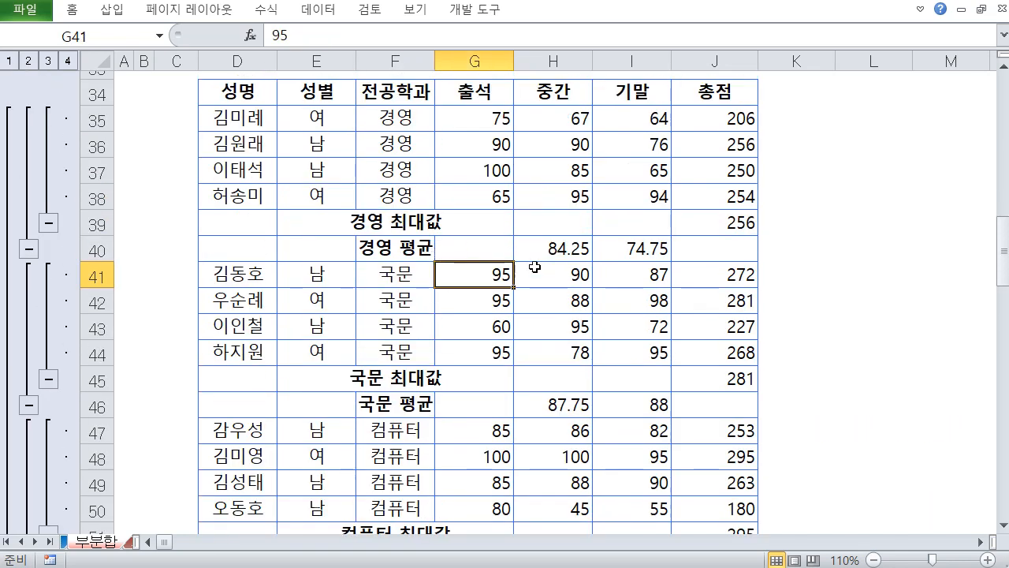
pyautogui.click(482, 258)
pyautogui.click(484, 281)
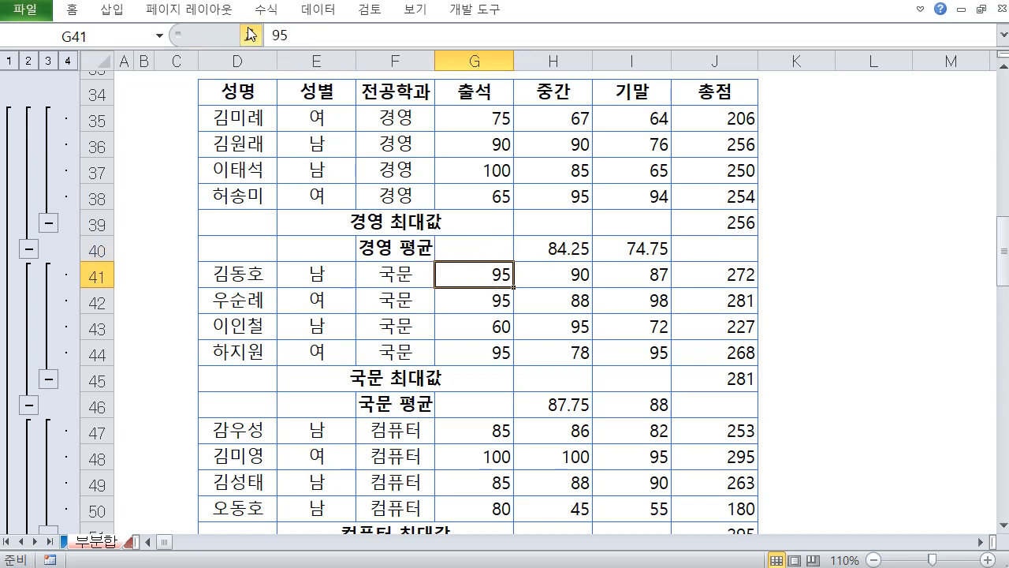
pyautogui.click(309, 11)
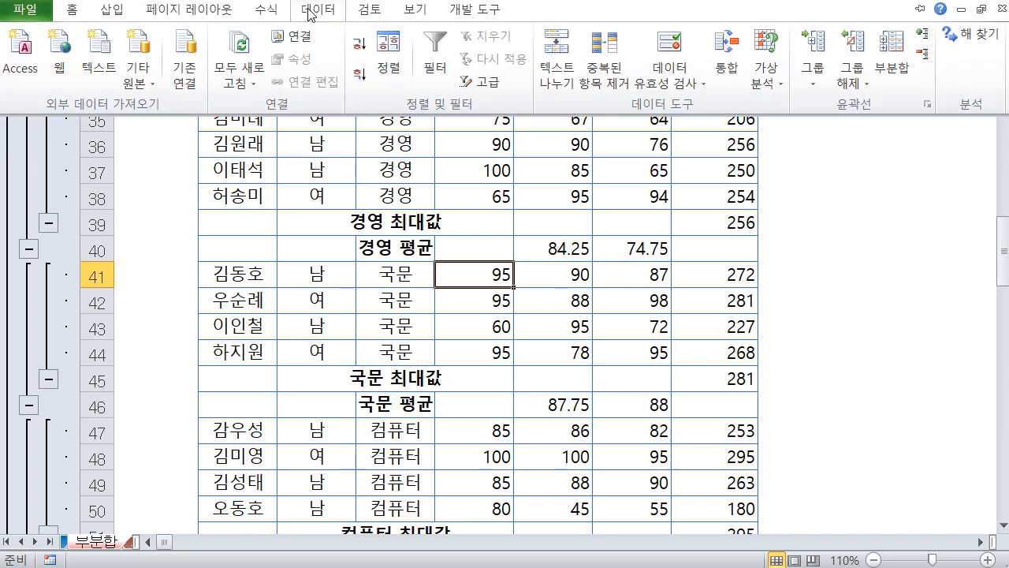
pyautogui.click(892, 61)
pyautogui.click(577, 417)
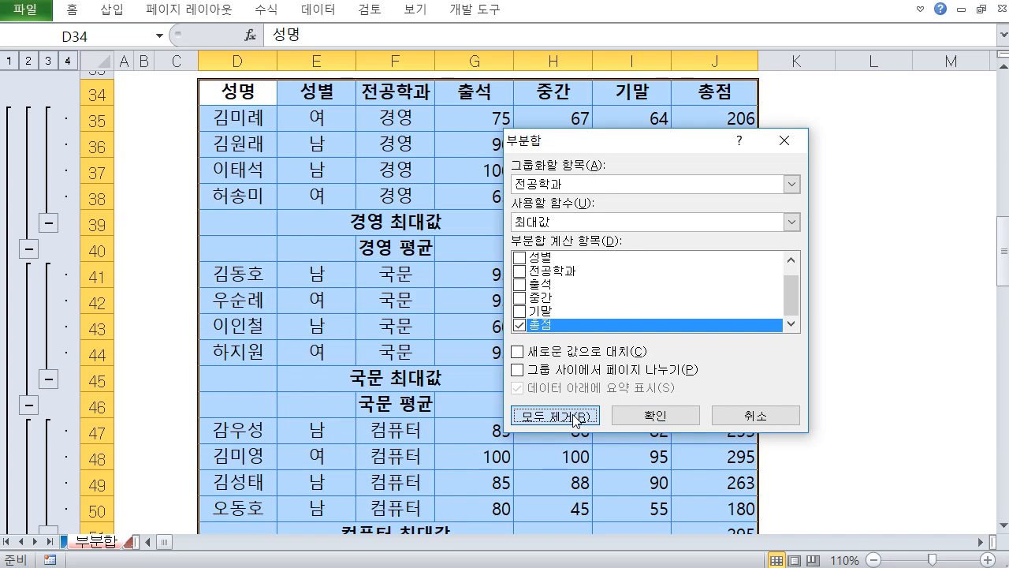
pyautogui.click(743, 422)
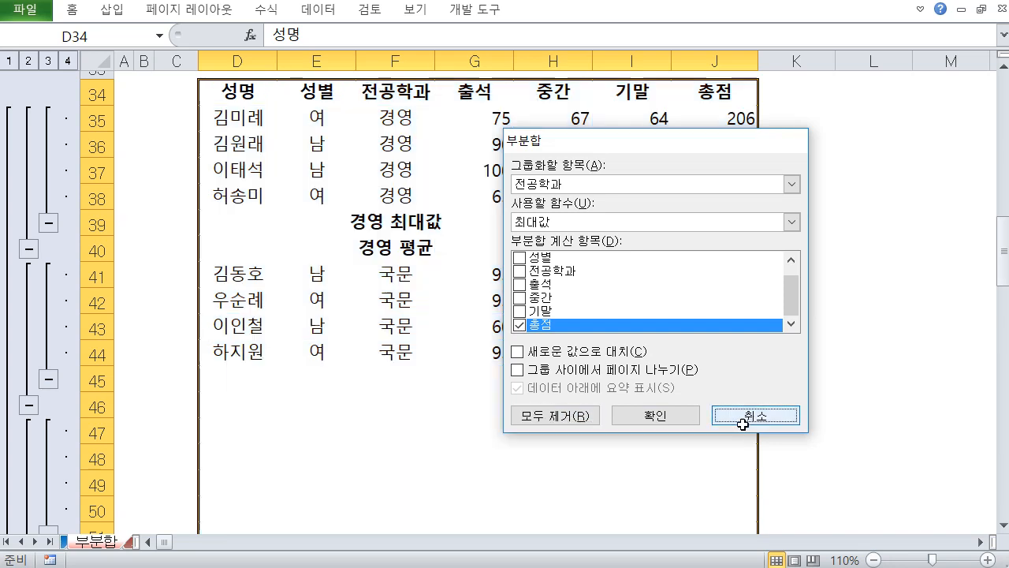
# Step: Try to start the subtotal command with only the 경영 평균 cells H40:I40 selected
pyautogui.click(602, 256)
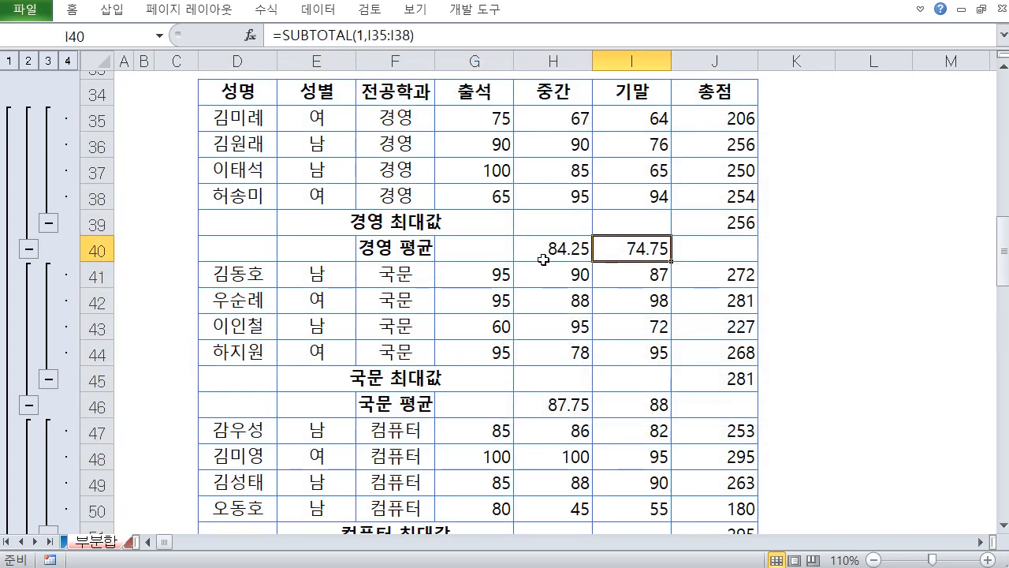
pyautogui.moveTo(524, 250); pyautogui.dragTo(648, 253)
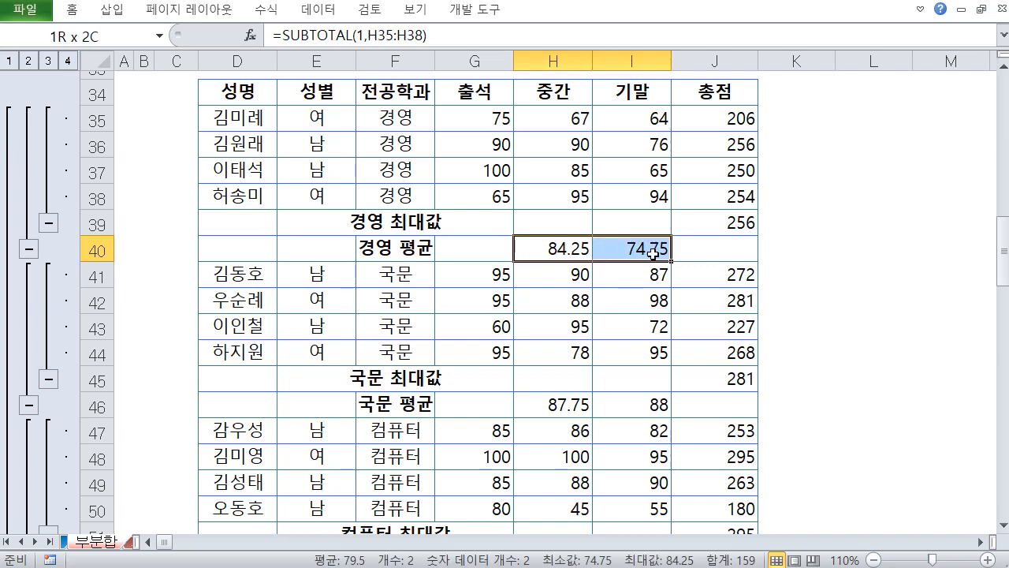
pyautogui.click(318, 11)
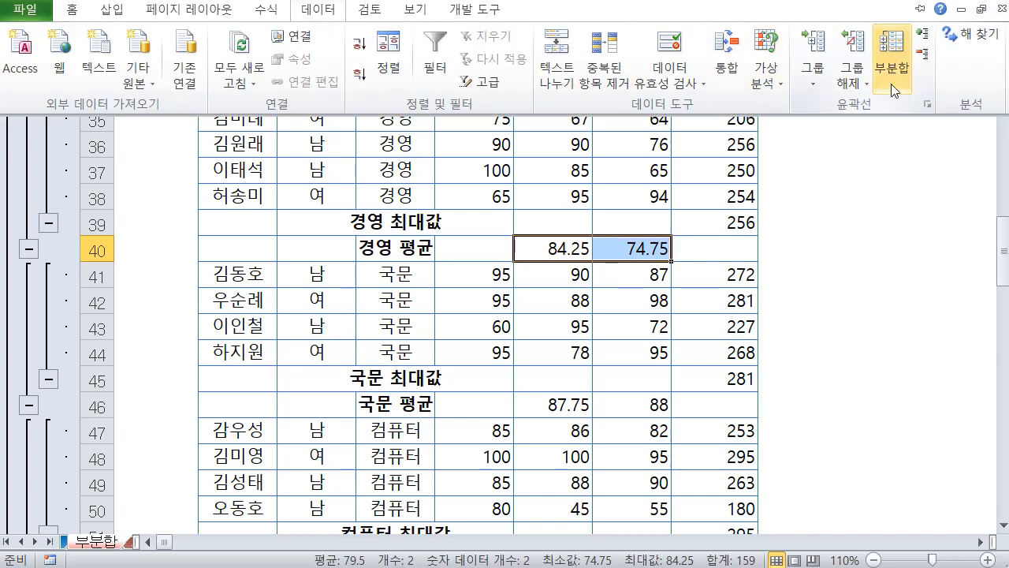
pyautogui.click(894, 78)
pyautogui.click(654, 380)
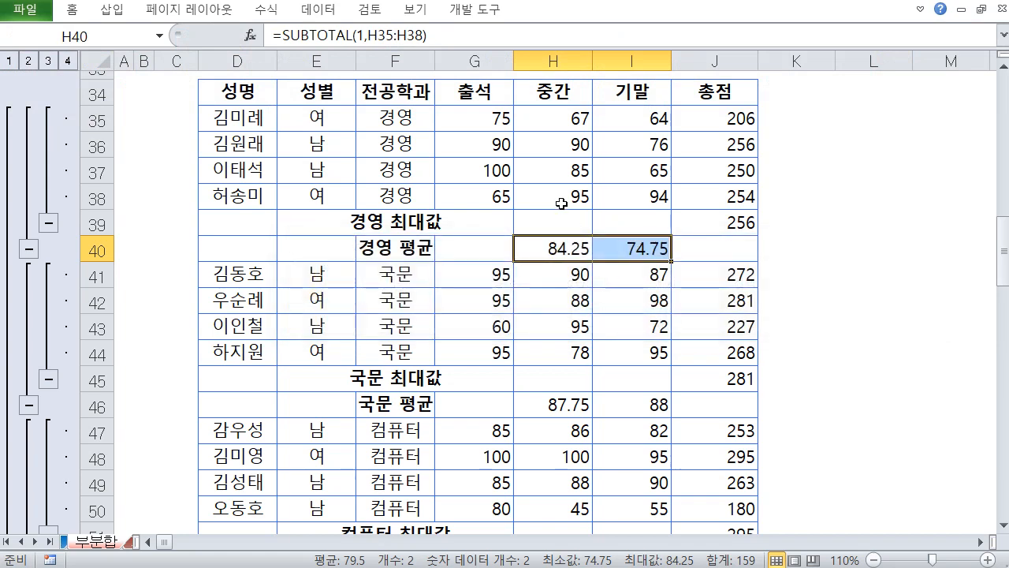
# Step: Remove all subtotals from the table, working from a single cell inside the data
pyautogui.click(545, 175)
pyautogui.click(319, 10)
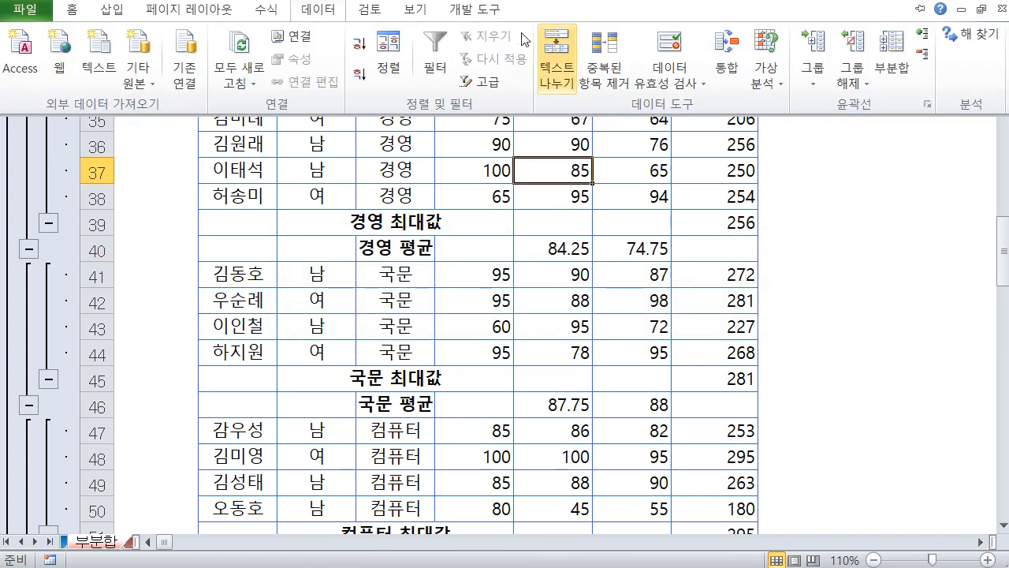
pyautogui.click(893, 71)
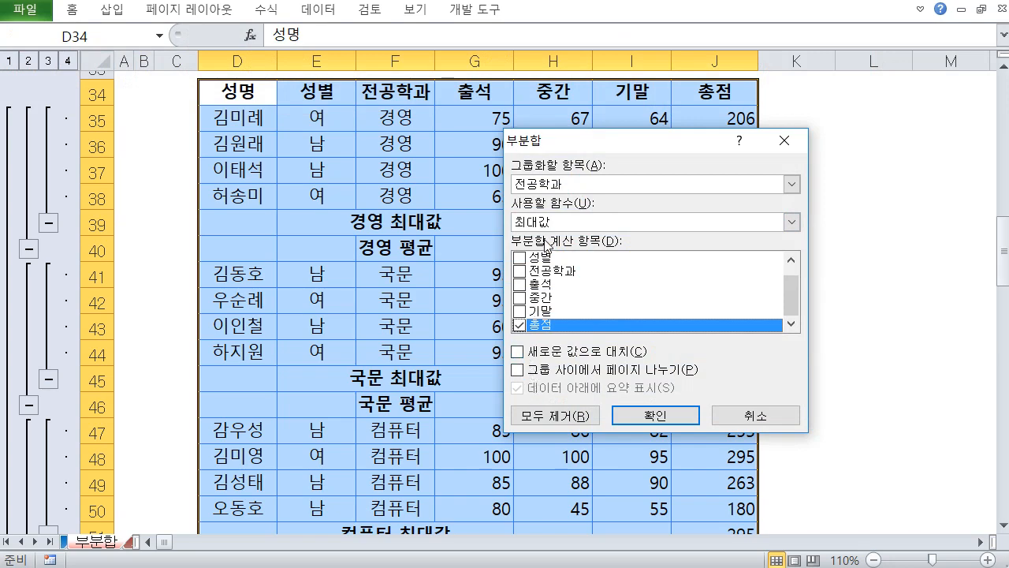
pyautogui.click(552, 415)
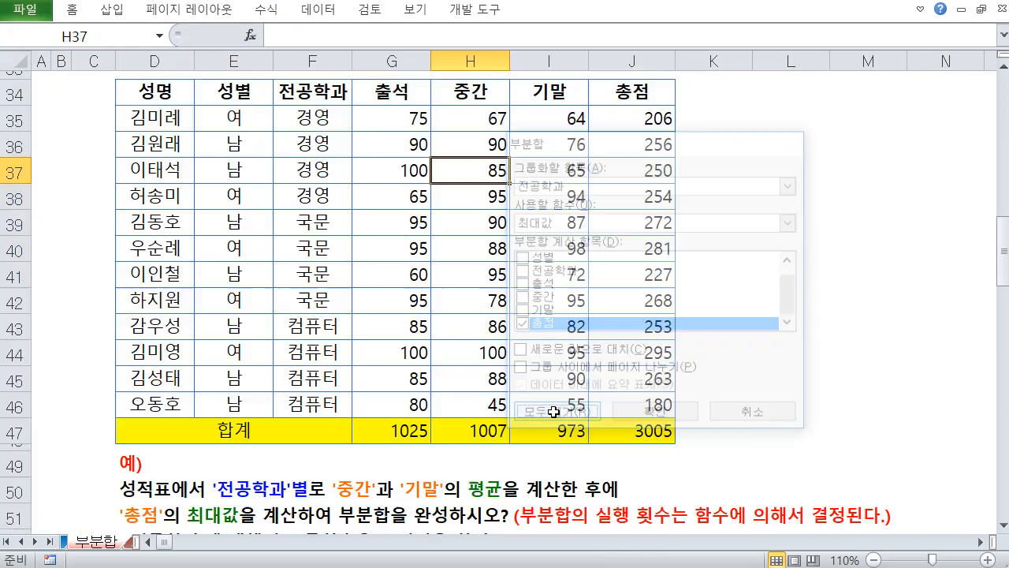
# Step: Apply a subtotal to D34:J46 grouped by 전공학과, using the function 평균 for 중간 only
pyautogui.click(414, 306)
pyautogui.moveTo(153, 98); pyautogui.dragTo(620, 411)
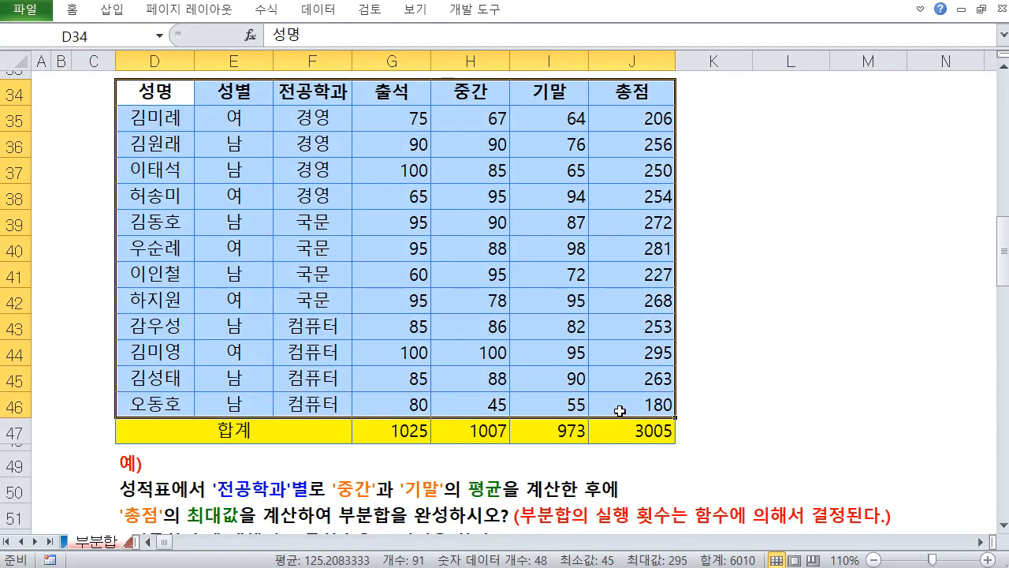
pyautogui.click(327, 9)
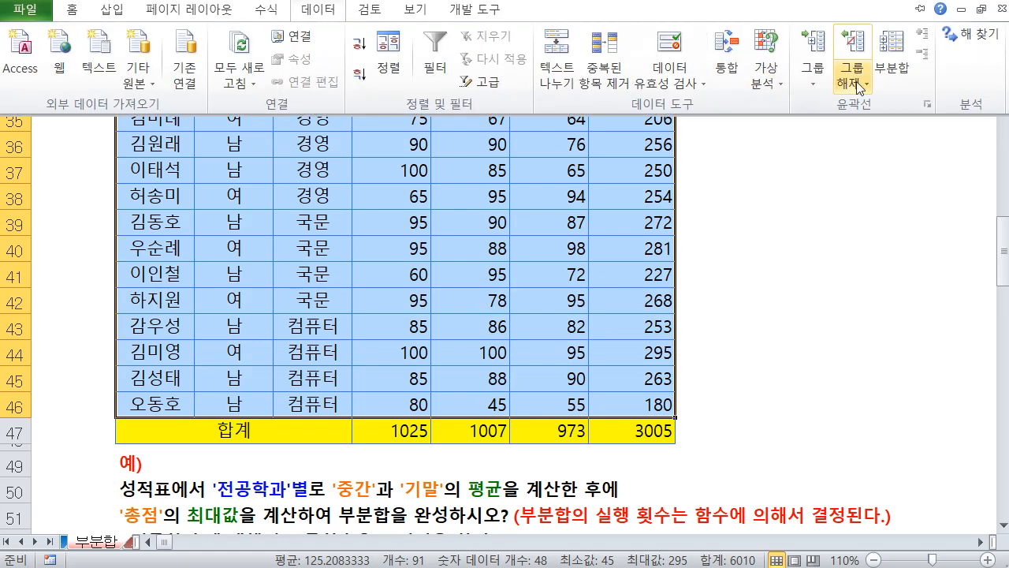
pyautogui.click(909, 72)
pyautogui.click(791, 223)
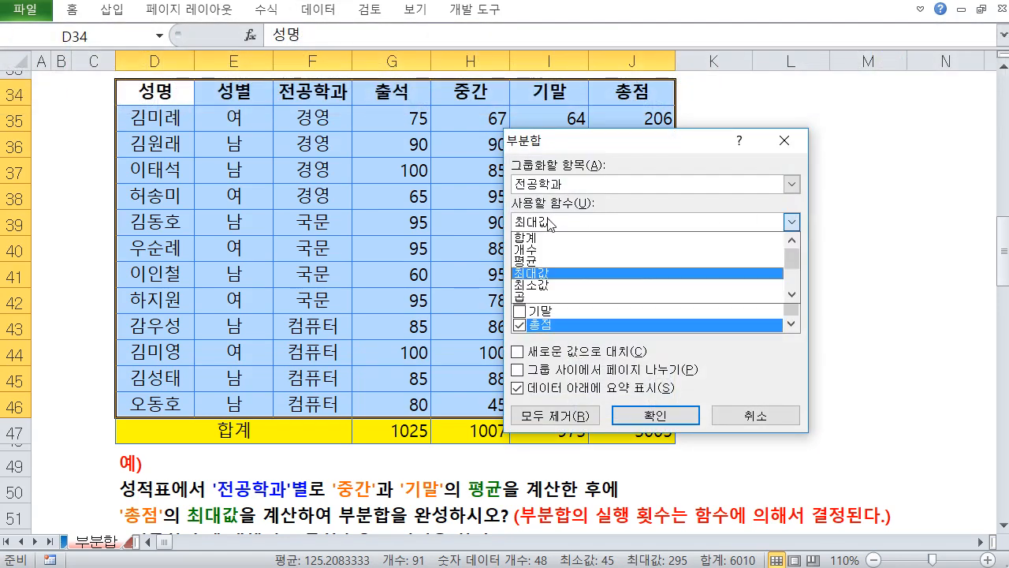
pyautogui.click(547, 261)
pyautogui.click(521, 310)
pyautogui.click(522, 299)
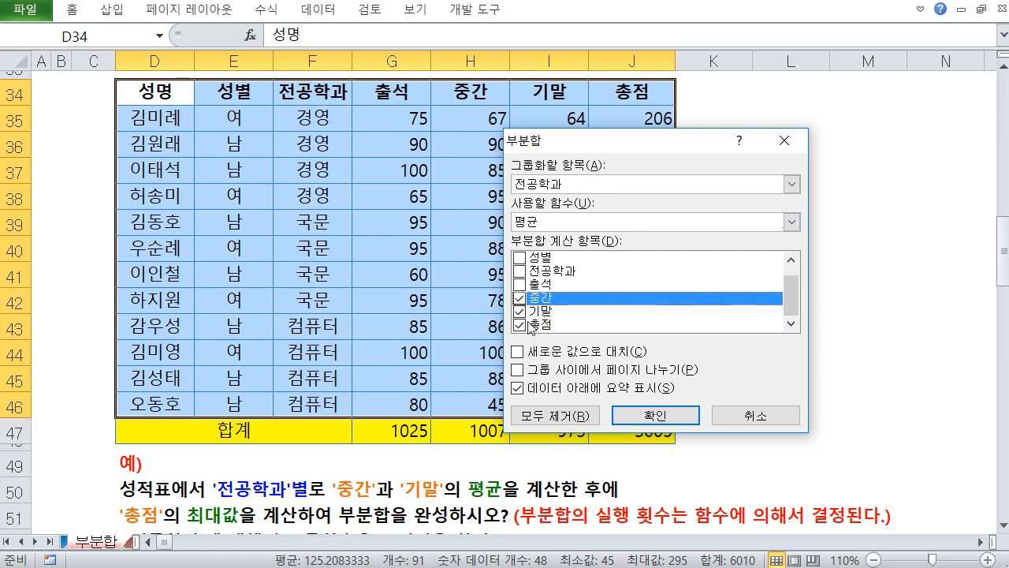
pyautogui.click(522, 324)
pyautogui.click(525, 312)
pyautogui.click(655, 415)
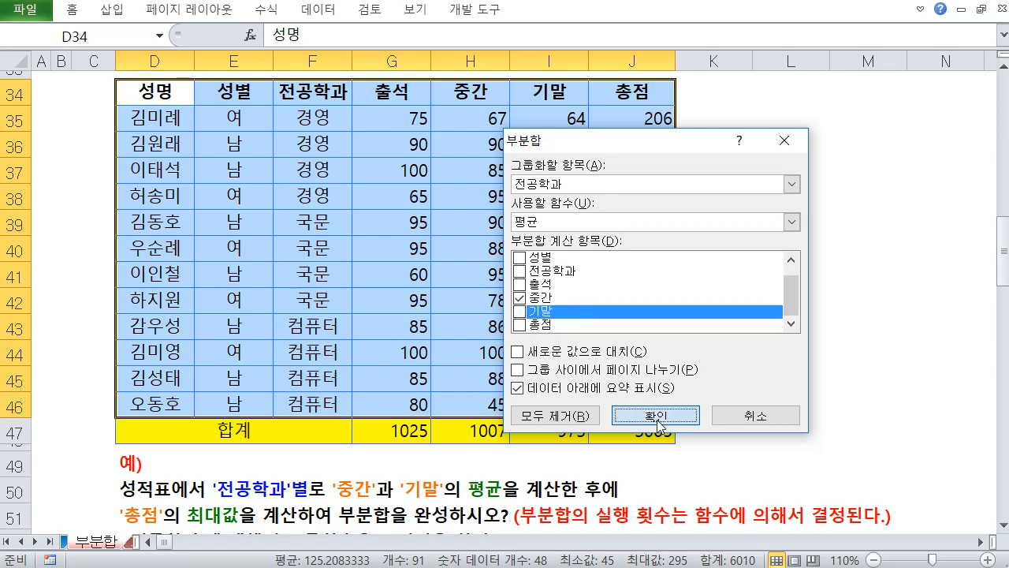
# Step: Add a second 평균 subtotal for 기말 only, without replacing the existing 중간 subtotal
pyautogui.click(330, 11)
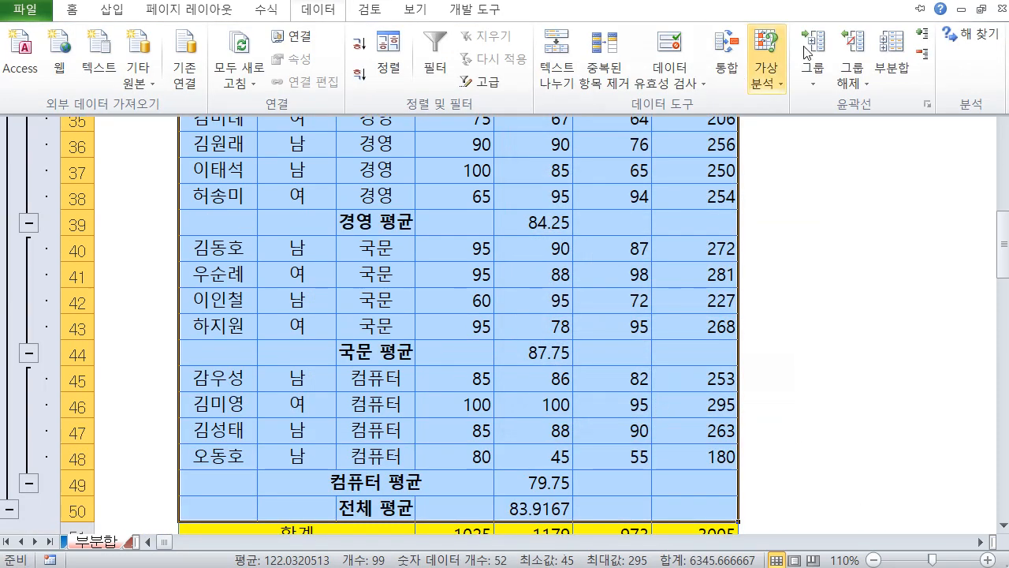
pyautogui.click(891, 63)
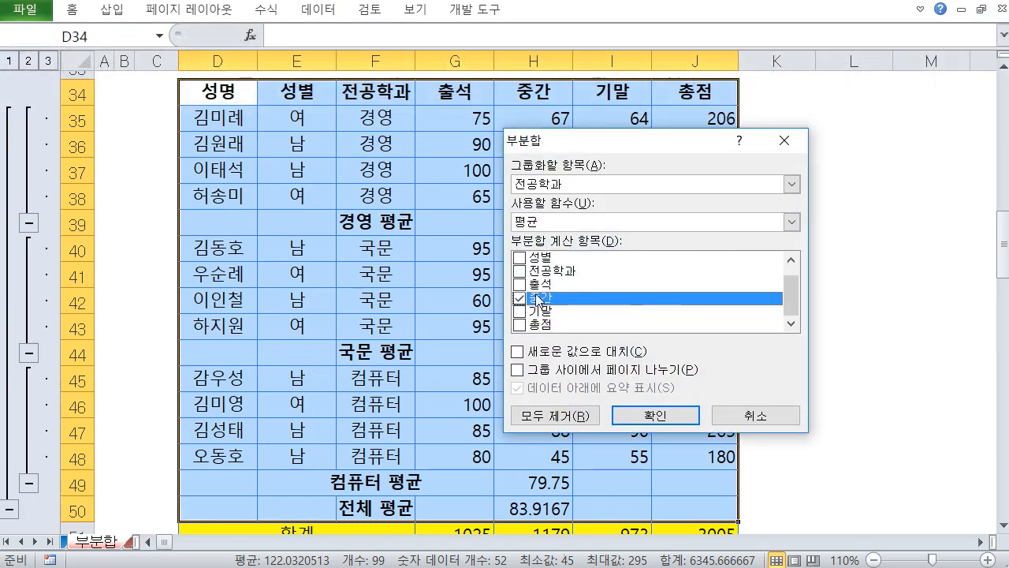
pyautogui.click(521, 310)
pyautogui.click(520, 297)
pyautogui.click(639, 414)
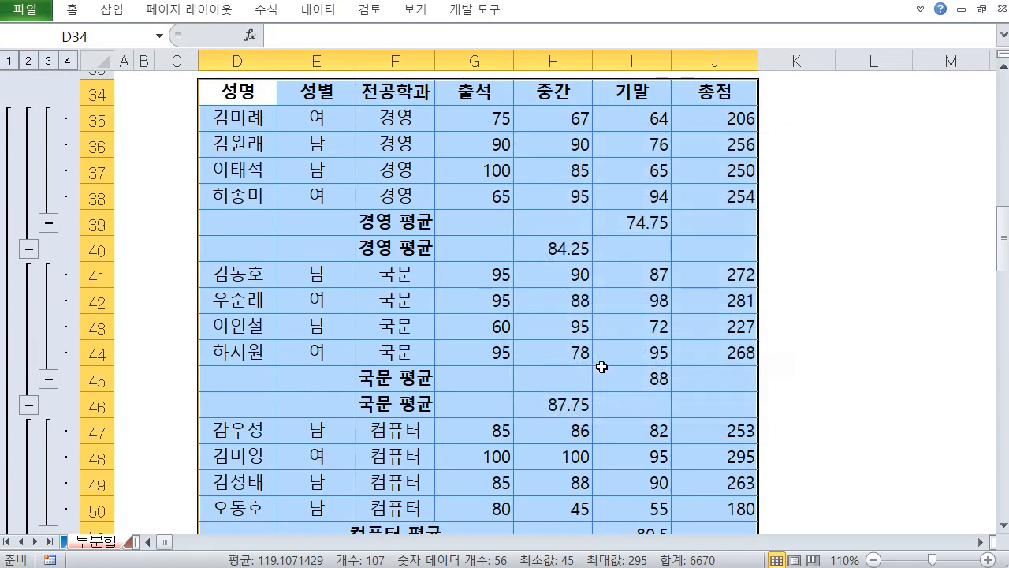
# Step: Compare the layout of the department 평균 rows with the example's row 61 condition on displaying the 중간 and 기말 averages
pyautogui.moveTo(412, 224); pyautogui.dragTo(627, 246)
pyautogui.scroll(-4, 448, 326)
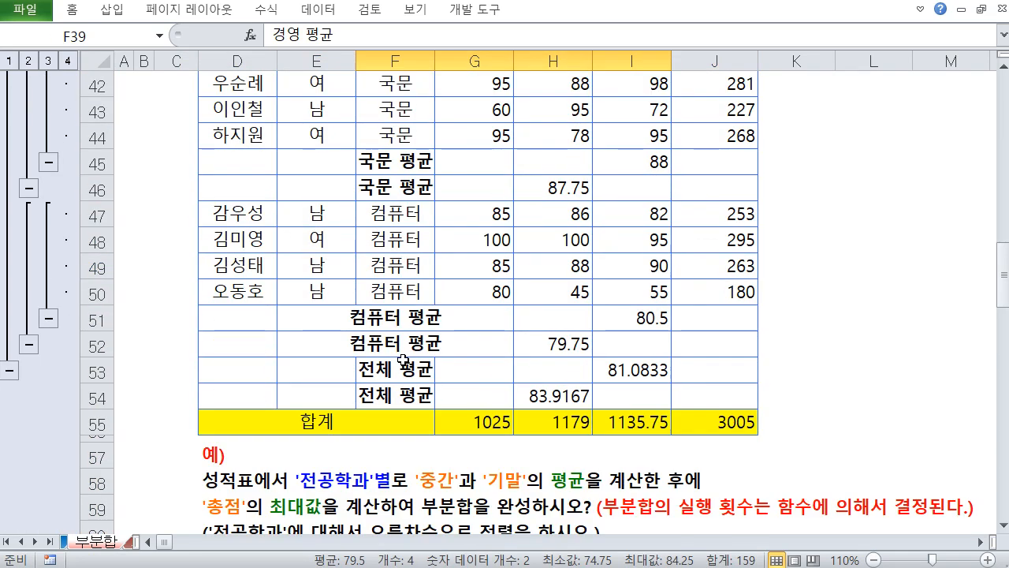
pyautogui.moveTo(218, 491); pyautogui.dragTo(654, 479)
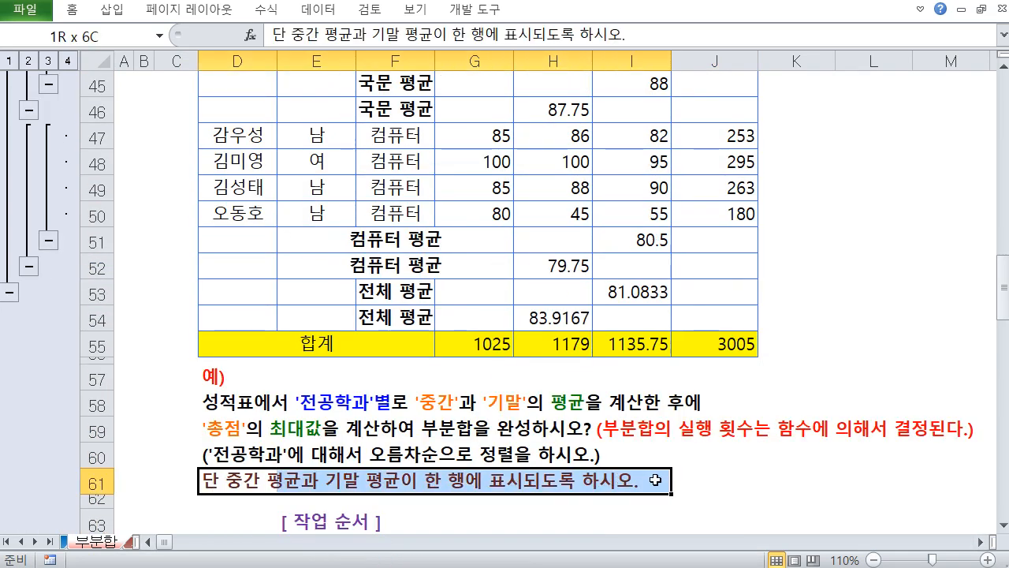
pyautogui.click(500, 210)
pyautogui.scroll(2, 500, 368)
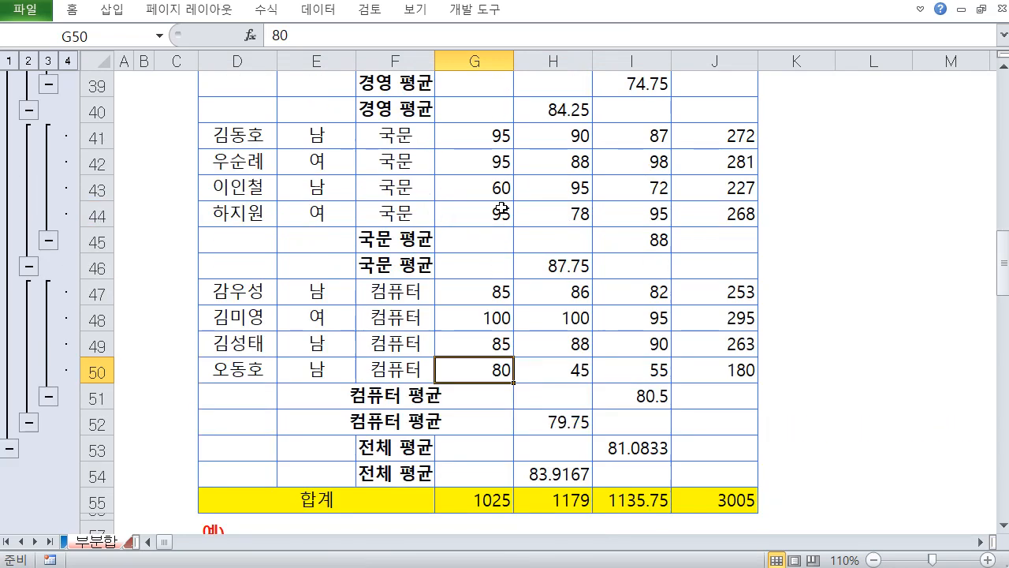
# Step: Compare the two 국문 평균 rows in F45:F46 with the example's condition on showing both averages in one row
pyautogui.moveTo(394, 234); pyautogui.dragTo(402, 262)
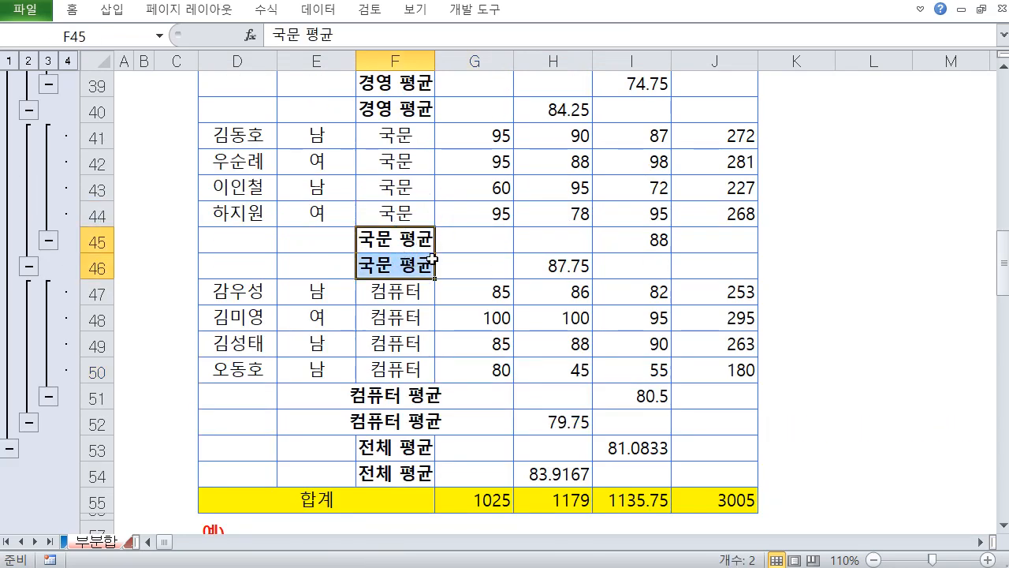
pyautogui.scroll(-3, 432, 258)
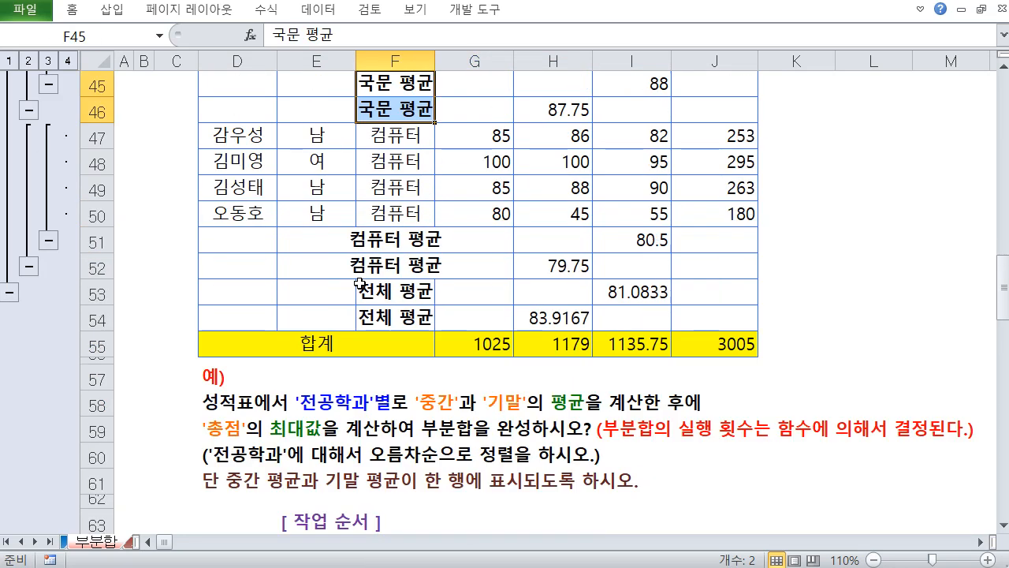
pyautogui.scroll(5, 217, 246)
pyautogui.scroll(-2, 165, 261)
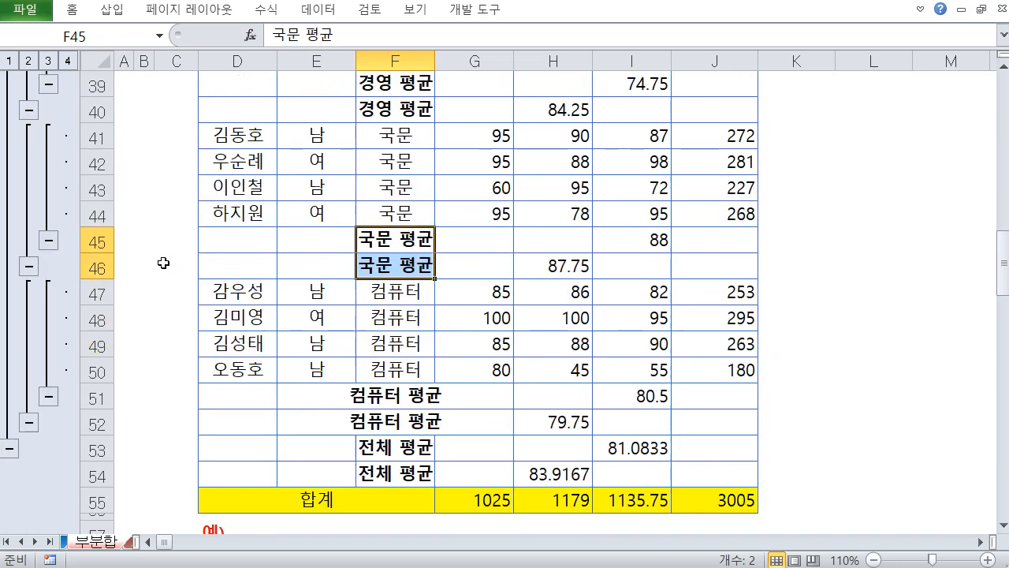
pyautogui.scroll(1, 157, 257)
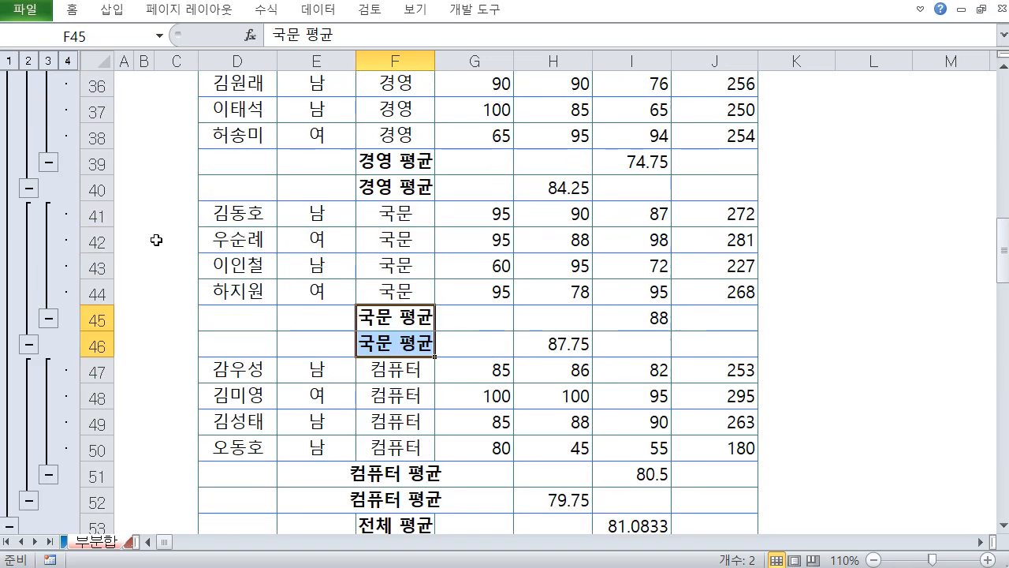
pyautogui.scroll(1, 161, 242)
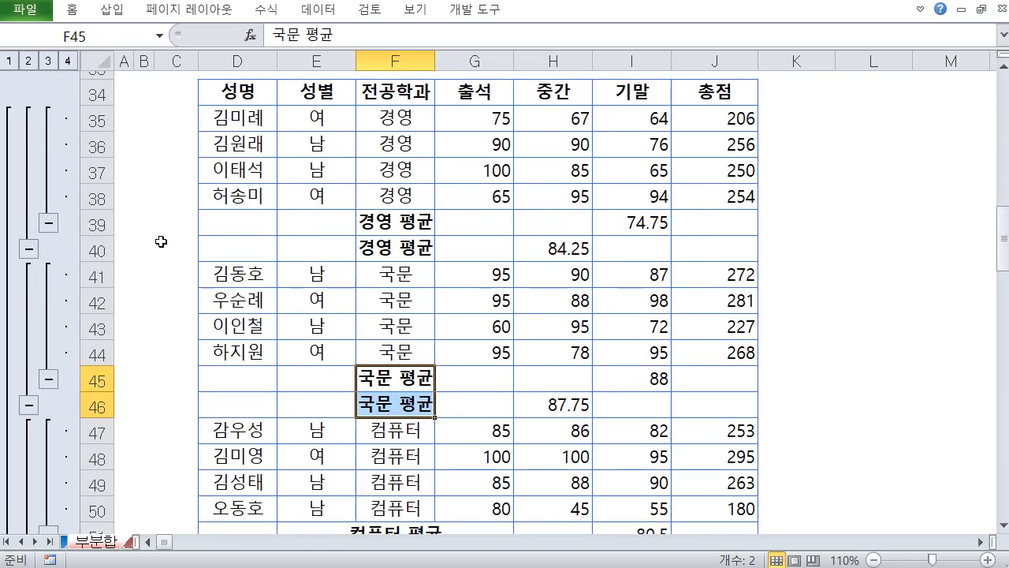
# Step: Collapse and re-expand the 경영 detail rows above the 경영 평균 rows
pyautogui.click(49, 225)
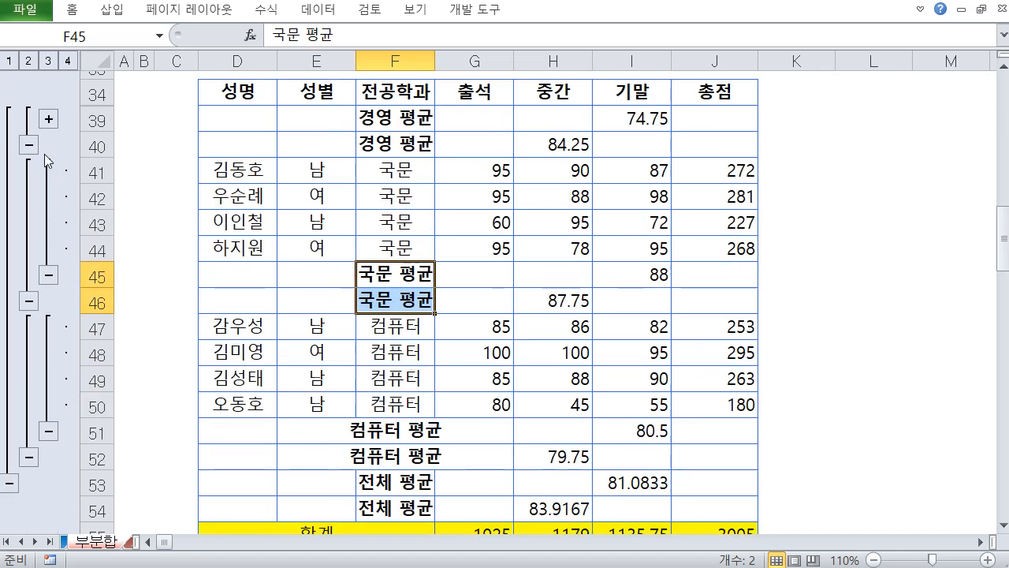
pyautogui.scroll(1, 47, 134)
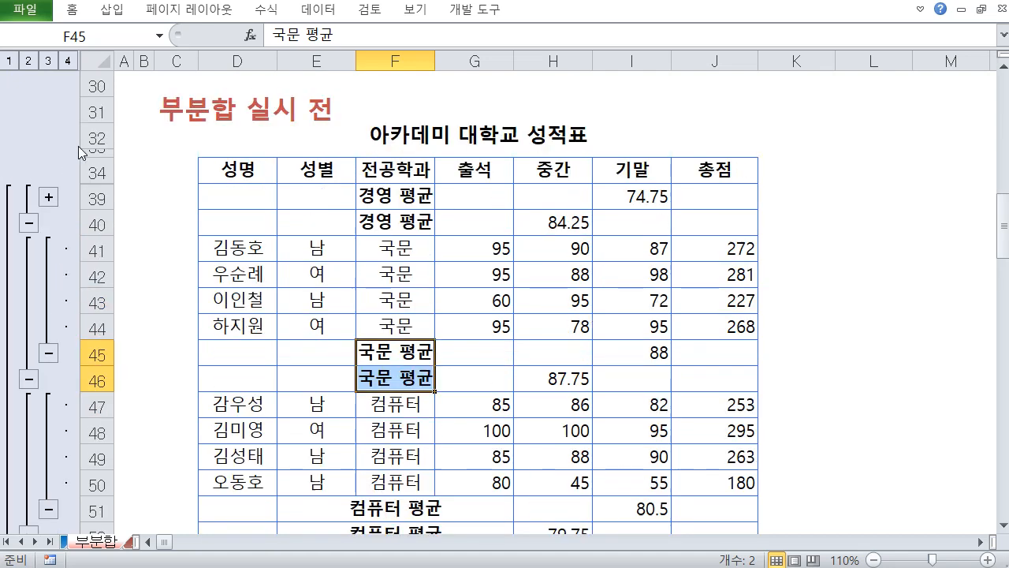
pyautogui.click(47, 199)
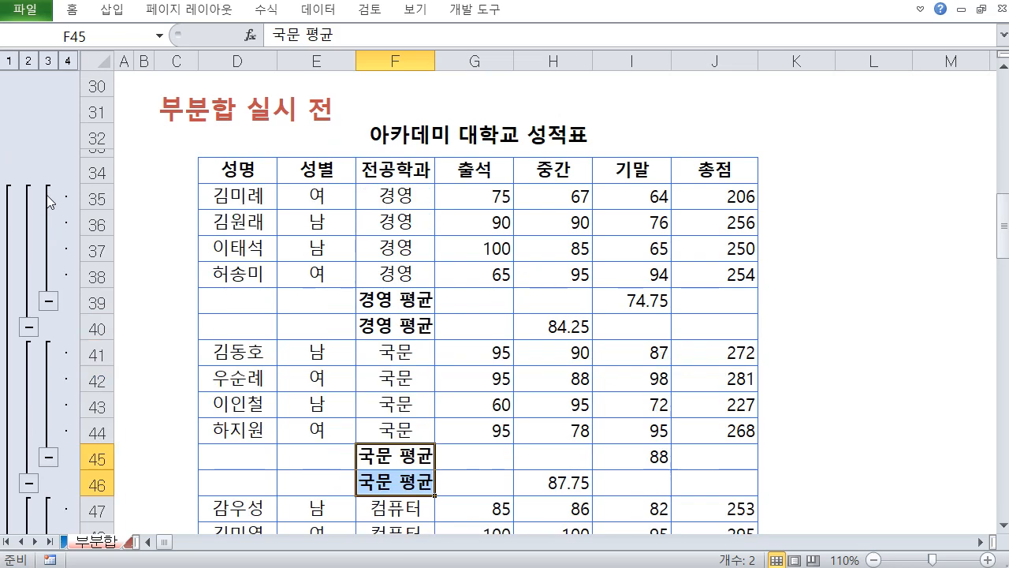
pyautogui.click(46, 308)
pyautogui.click(49, 198)
# Step: View the subtotaled table at outline levels 1, 2, 3 and 4 in turn
pyautogui.click(9, 61)
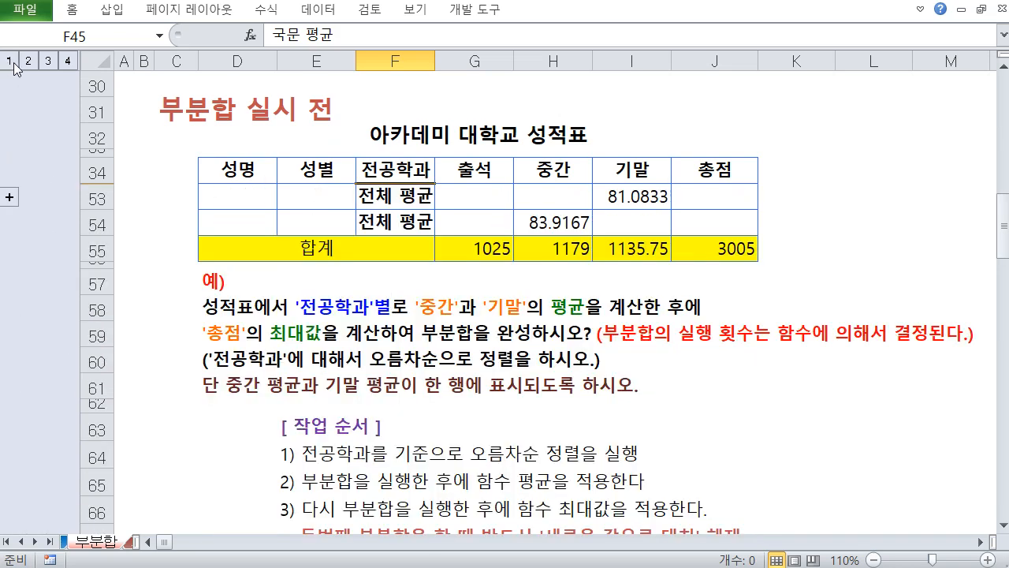
pyautogui.click(27, 60)
pyautogui.click(48, 60)
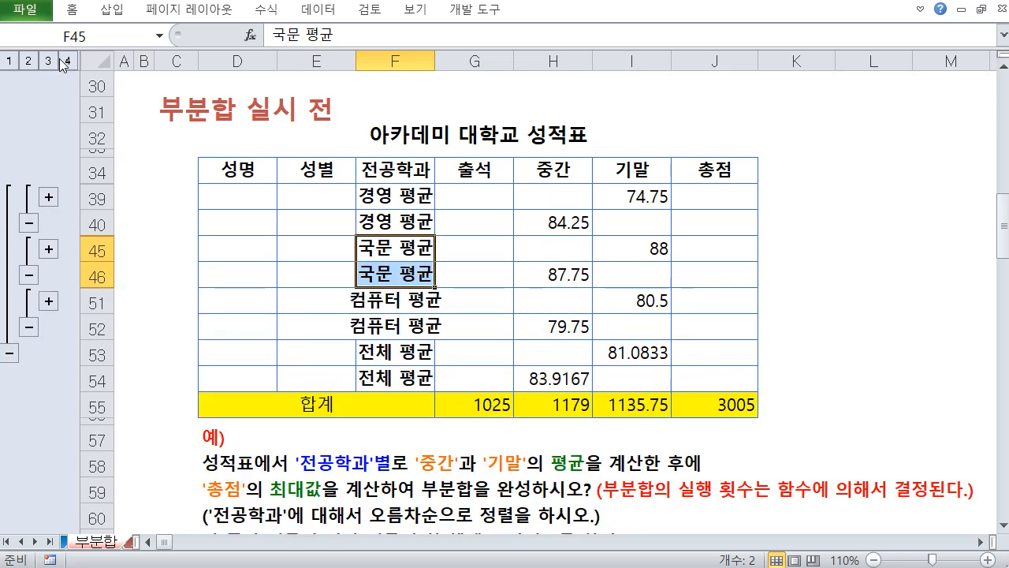
pyautogui.click(70, 61)
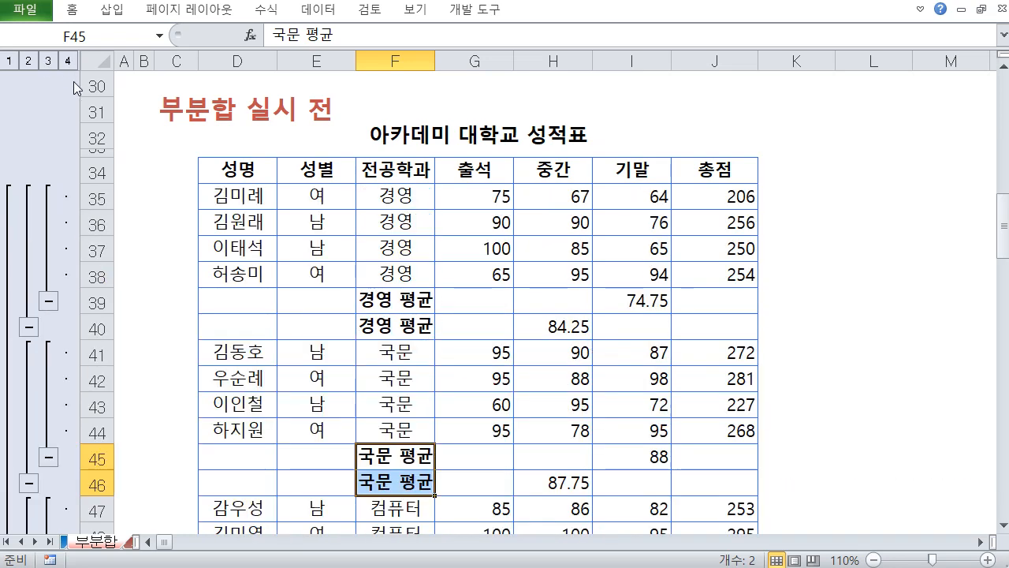
# Step: Examine the 경영, 국문 and 컴퓨터 groups and the placement of their 중간 and 기말 averages on separate rows
pyautogui.scroll(-1, 252, 192)
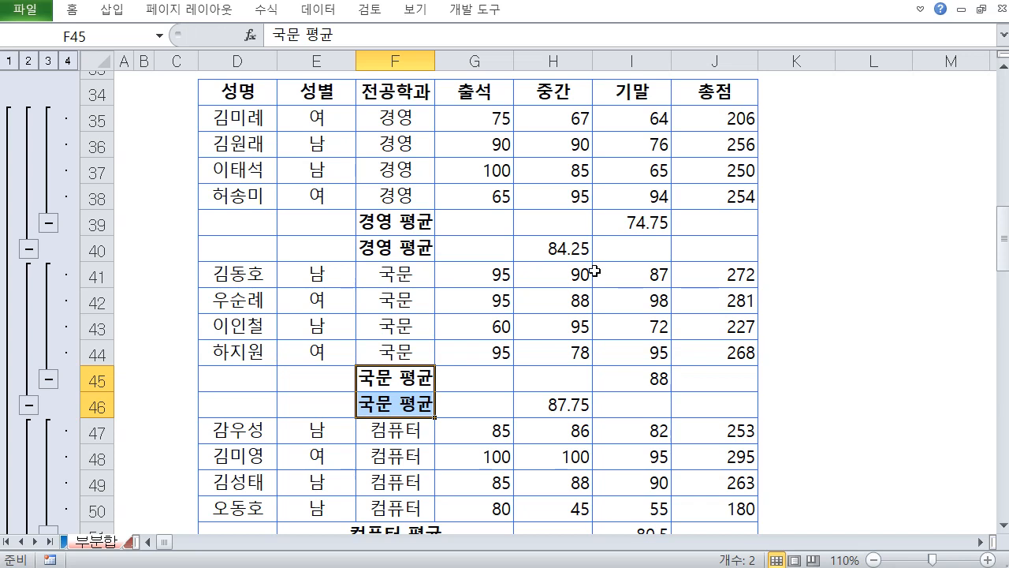
pyautogui.click(396, 245)
pyautogui.moveTo(402, 120); pyautogui.dragTo(399, 197)
pyautogui.moveTo(398, 269); pyautogui.dragTo(395, 354)
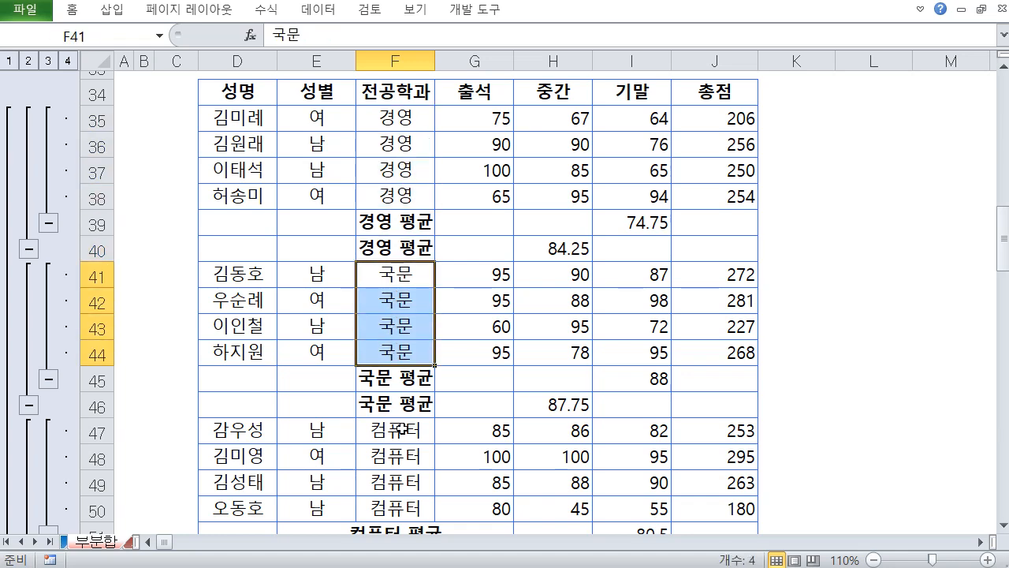
pyautogui.moveTo(397, 430); pyautogui.dragTo(400, 509)
pyautogui.scroll(-2, 405, 255)
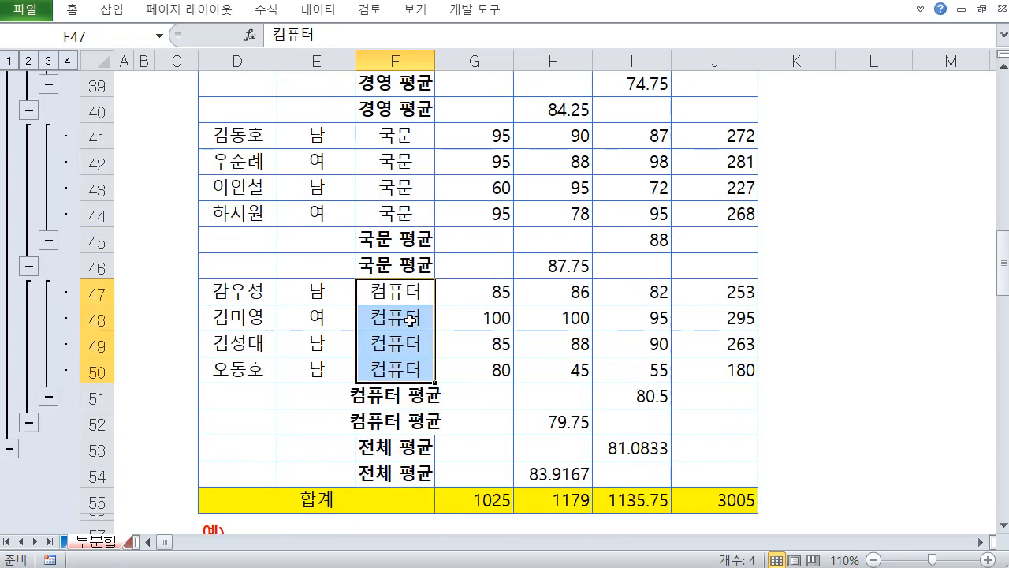
pyautogui.scroll(1, 418, 228)
pyautogui.moveTo(407, 161); pyautogui.dragTo(407, 184)
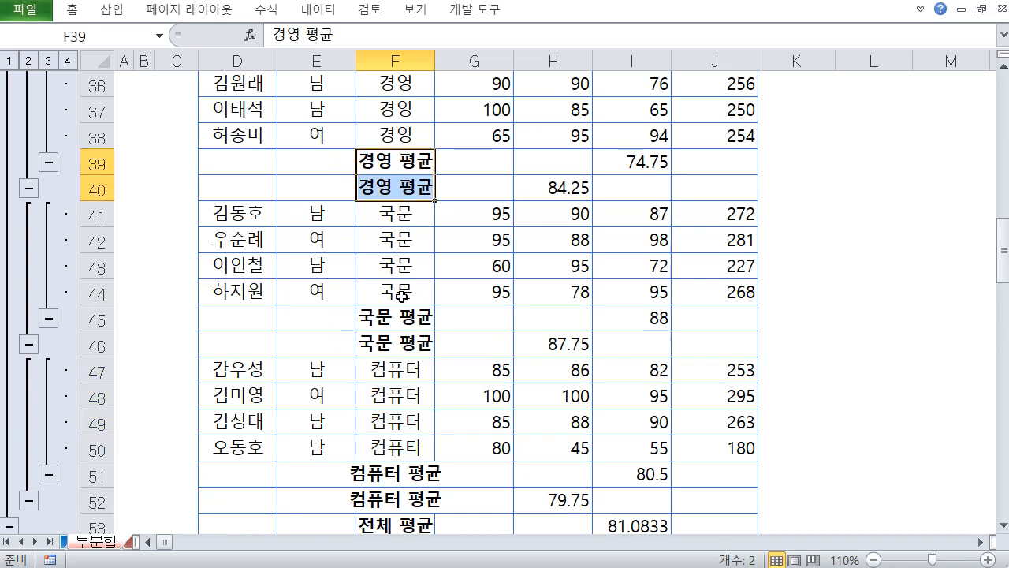
pyautogui.moveTo(402, 318); pyautogui.dragTo(405, 350)
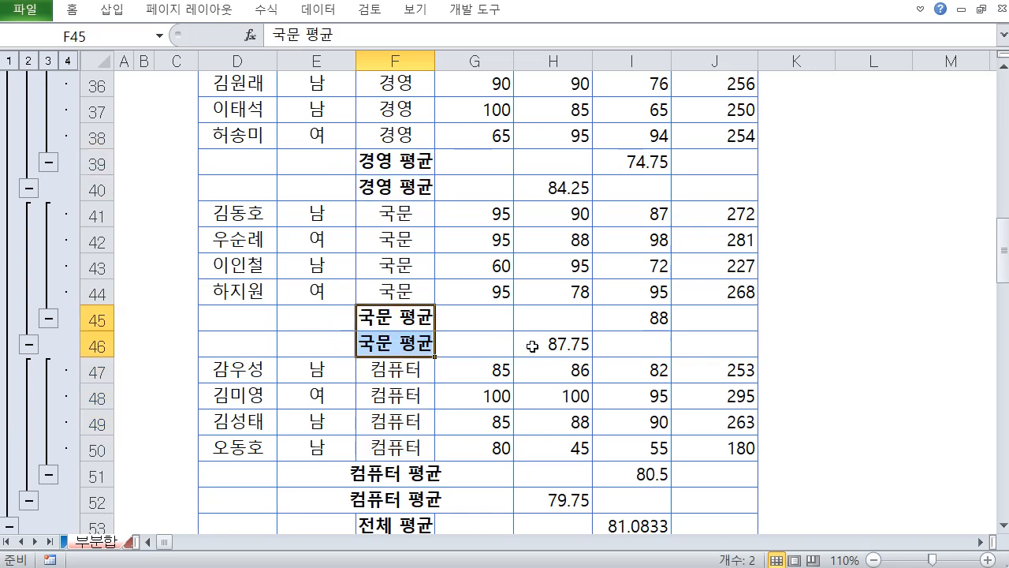
pyautogui.click(548, 189)
pyautogui.click(623, 162)
pyautogui.click(554, 187)
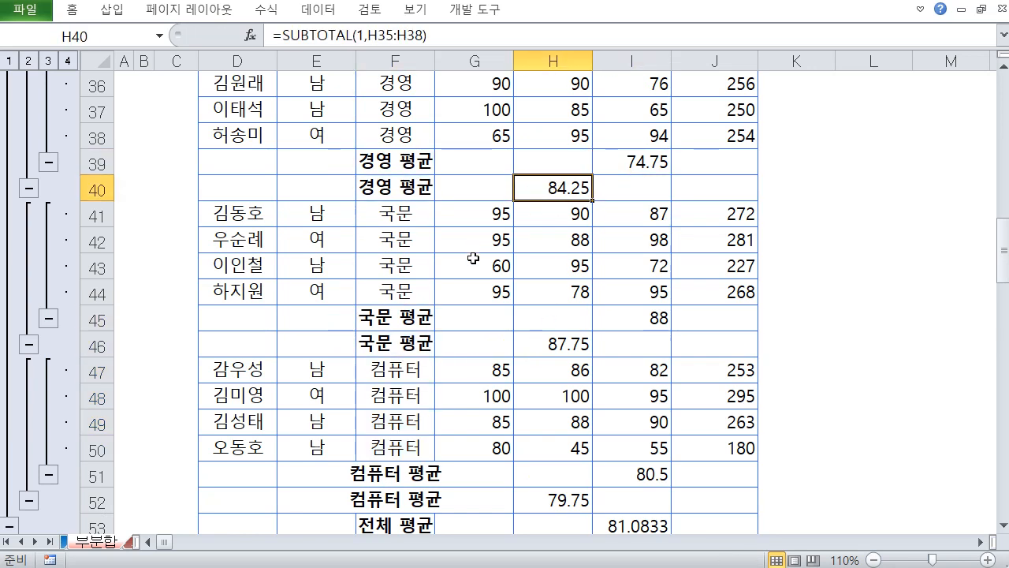
# Step: Inspect the 합계 row and the 전체 평균 rows directly above it
pyautogui.scroll(-1, 473, 257)
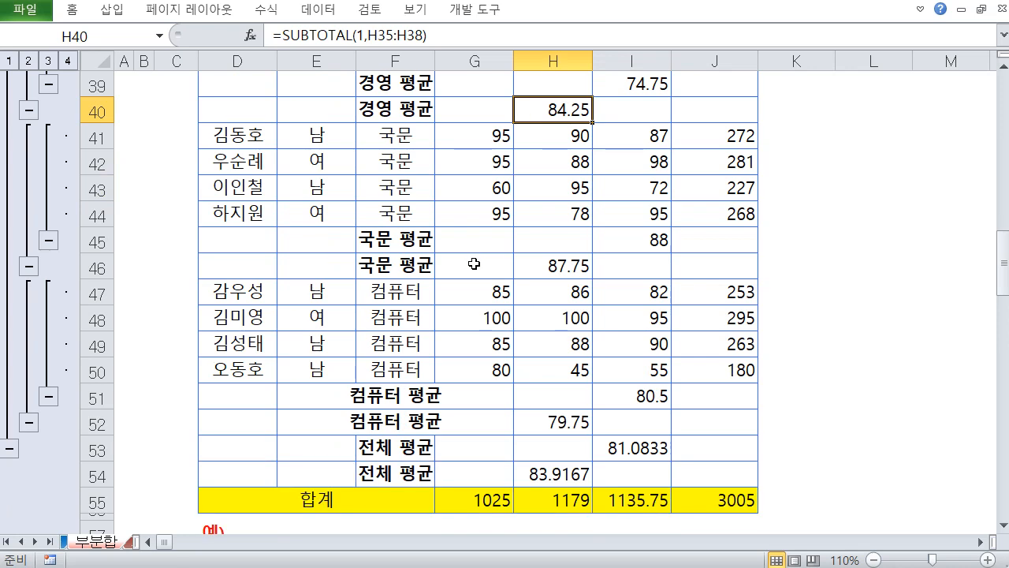
pyautogui.moveTo(302, 495); pyautogui.dragTo(718, 505)
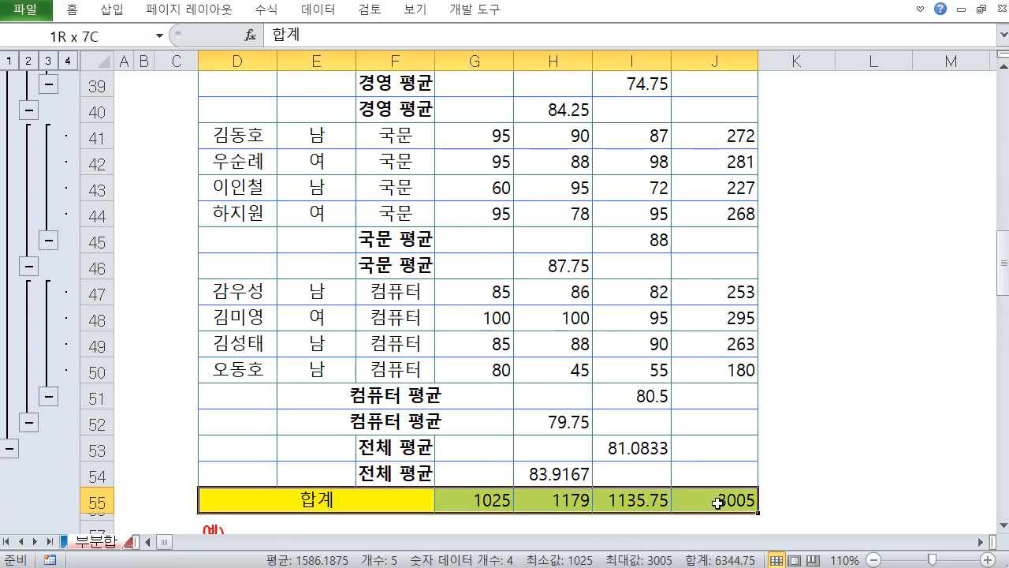
pyautogui.scroll(-1, 597, 447)
pyautogui.scroll(-1, 597, 448)
pyautogui.click(491, 294)
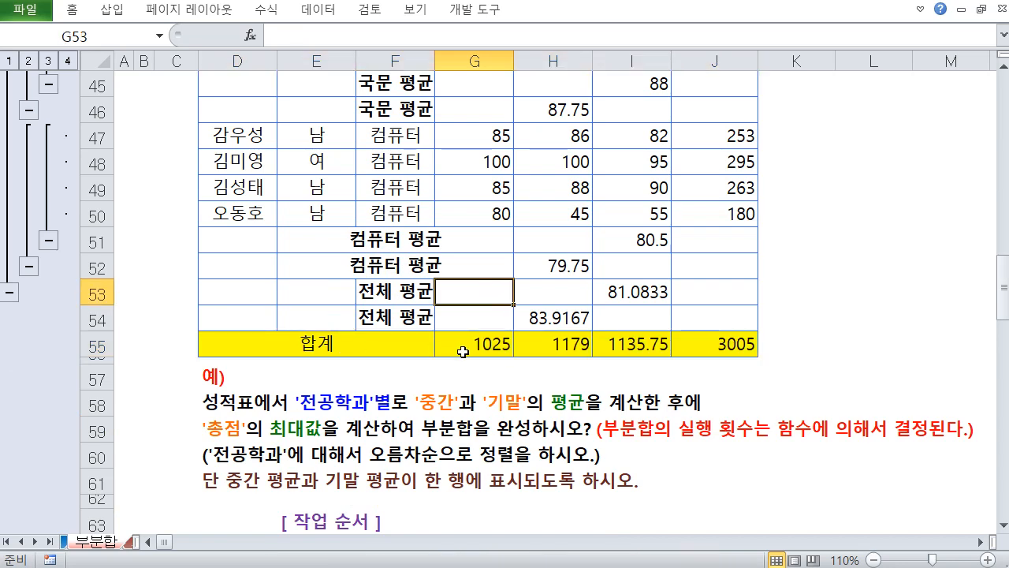
# Step: Review the 전공학과 entries from the 경영 group through its 평균 rows to the first 국문 record
pyautogui.scroll(3, 458, 351)
pyautogui.scroll(1, 463, 351)
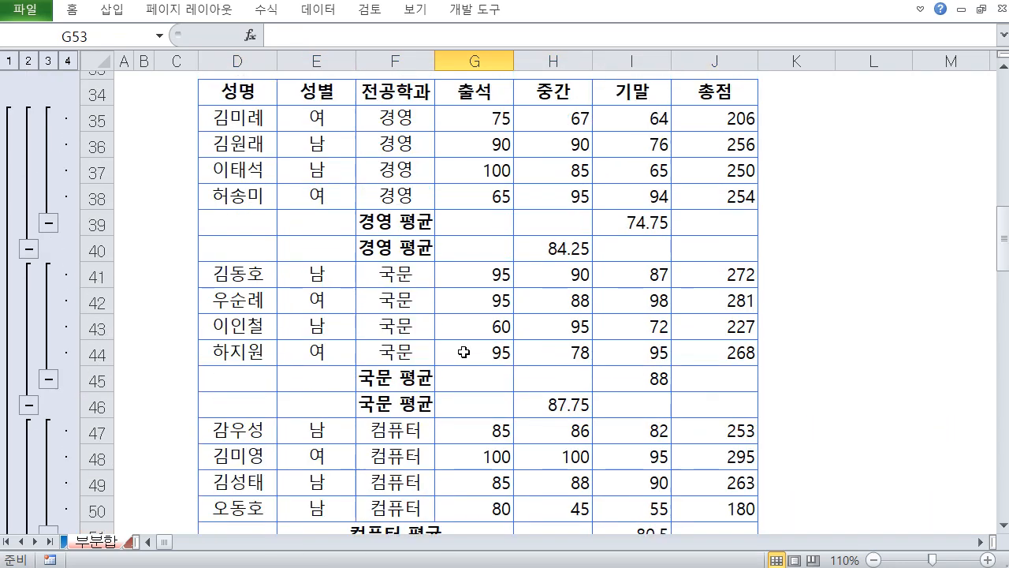
pyautogui.scroll(1, 450, 297)
pyautogui.click(473, 337)
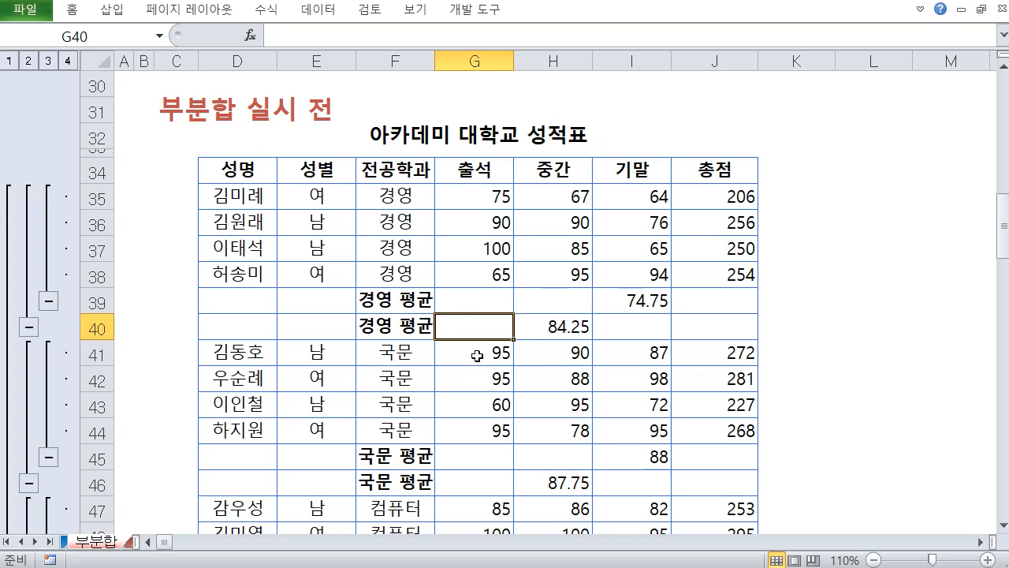
pyautogui.click(404, 251)
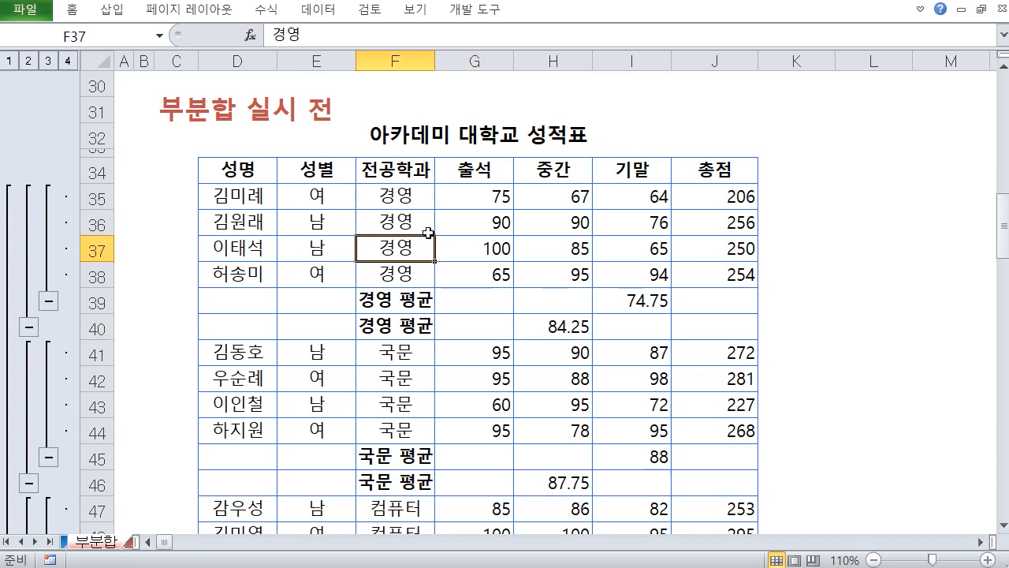
pyautogui.click(427, 230)
pyautogui.click(399, 275)
pyautogui.click(399, 300)
pyautogui.click(414, 328)
pyautogui.click(408, 354)
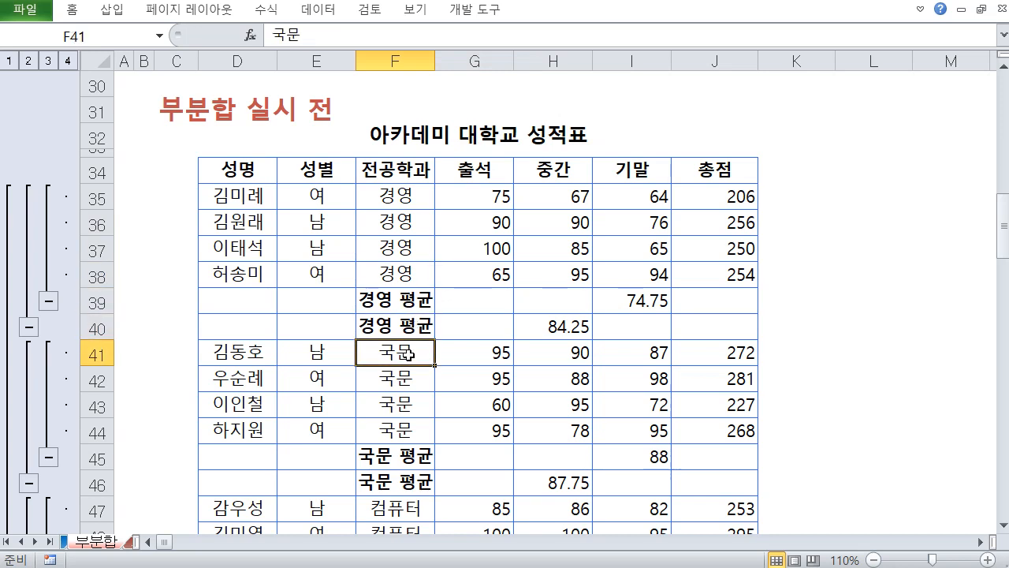
# Step: Remove all subtotals from the grade table, including both 평균 levels
pyautogui.click(471, 14)
pyautogui.click(346, 14)
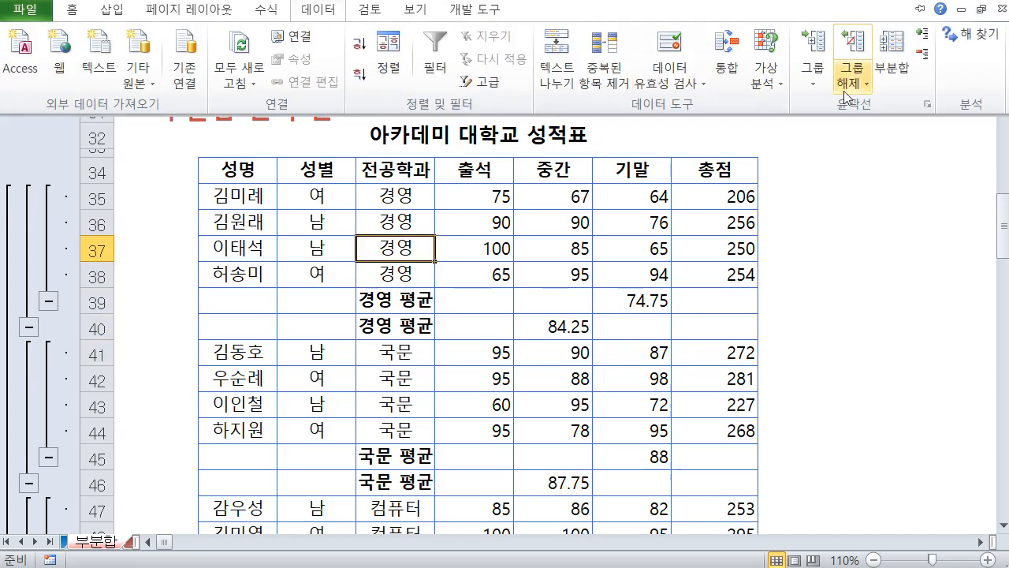
pyautogui.click(879, 77)
pyautogui.click(563, 415)
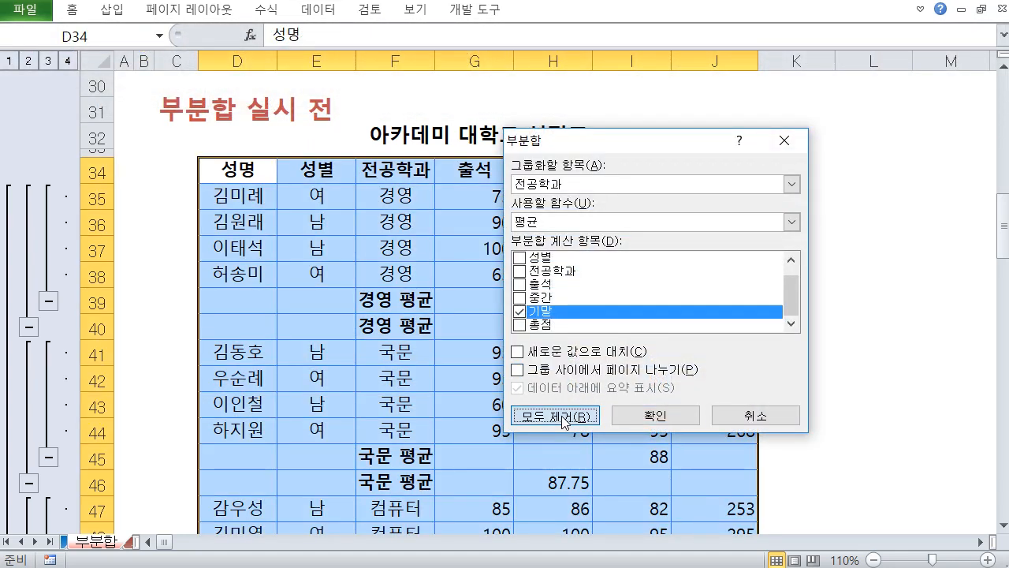
pyautogui.click(343, 249)
pyautogui.click(386, 249)
pyautogui.click(293, 225)
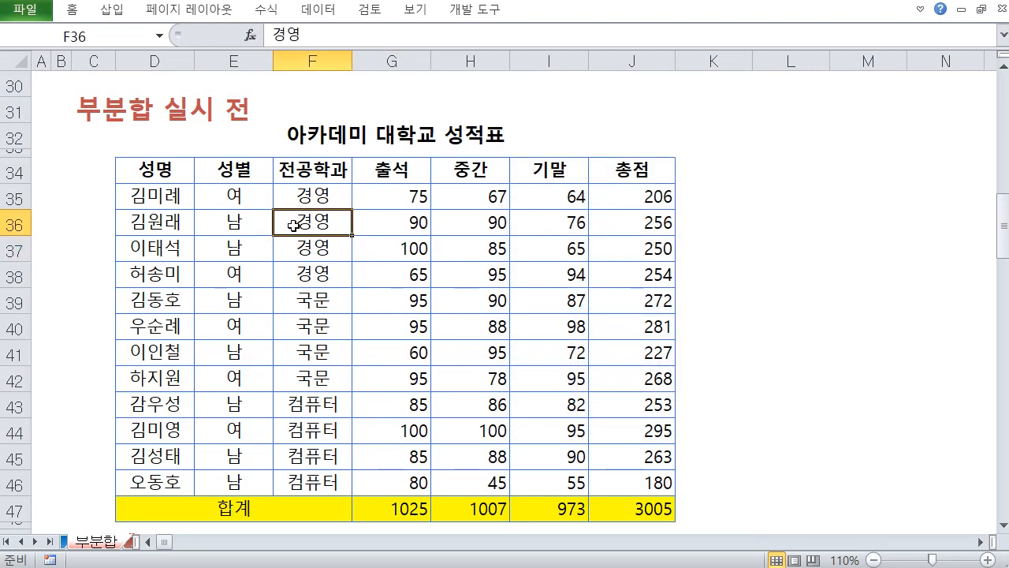
# Step: Apply a subtotal to D34:J47 grouped by 전공학과, using the function 합계 for 중간 and 기말
pyautogui.click(461, 177)
pyautogui.click(556, 173)
pyautogui.click(392, 249)
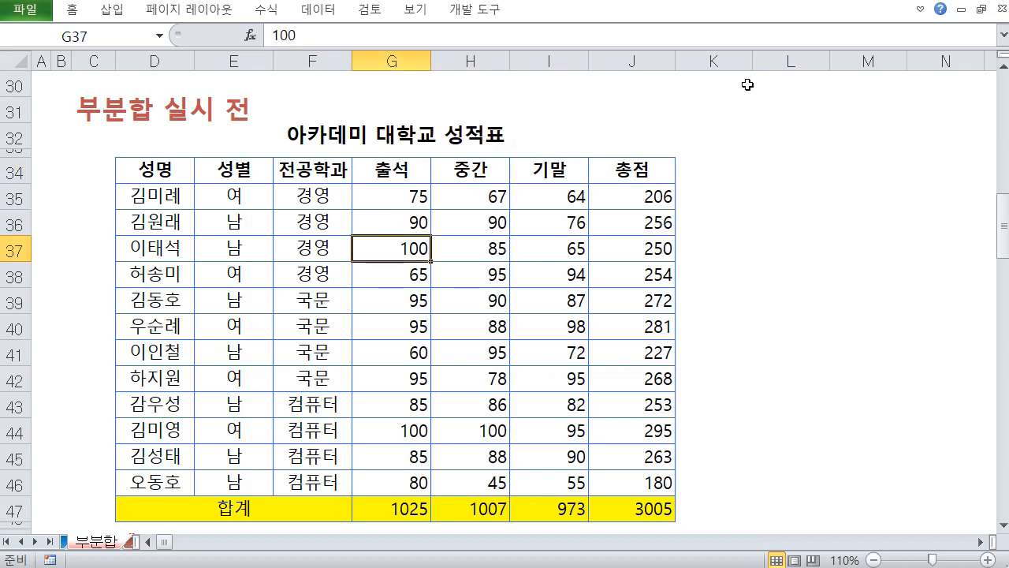
pyautogui.click(345, 9)
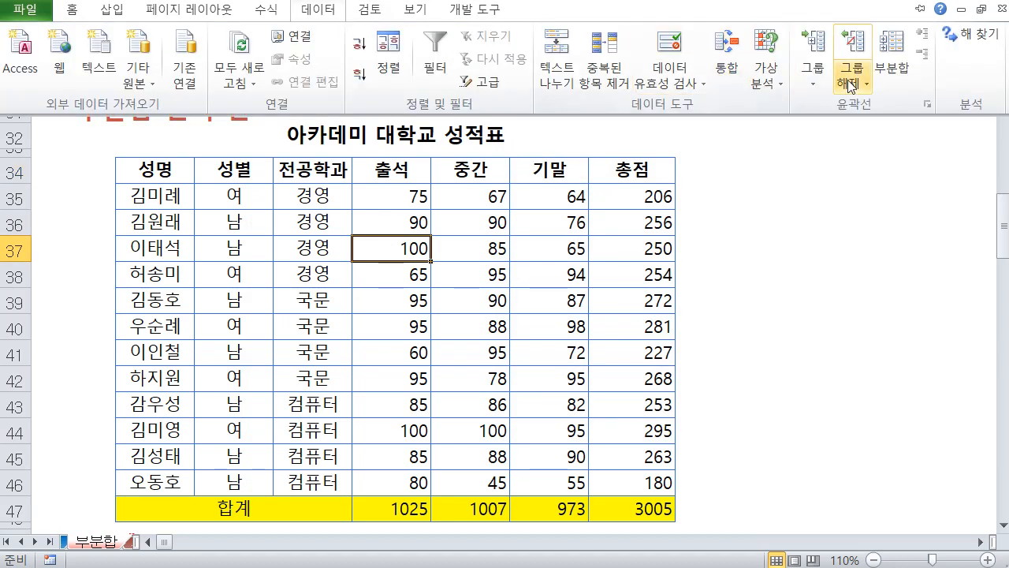
pyautogui.click(875, 80)
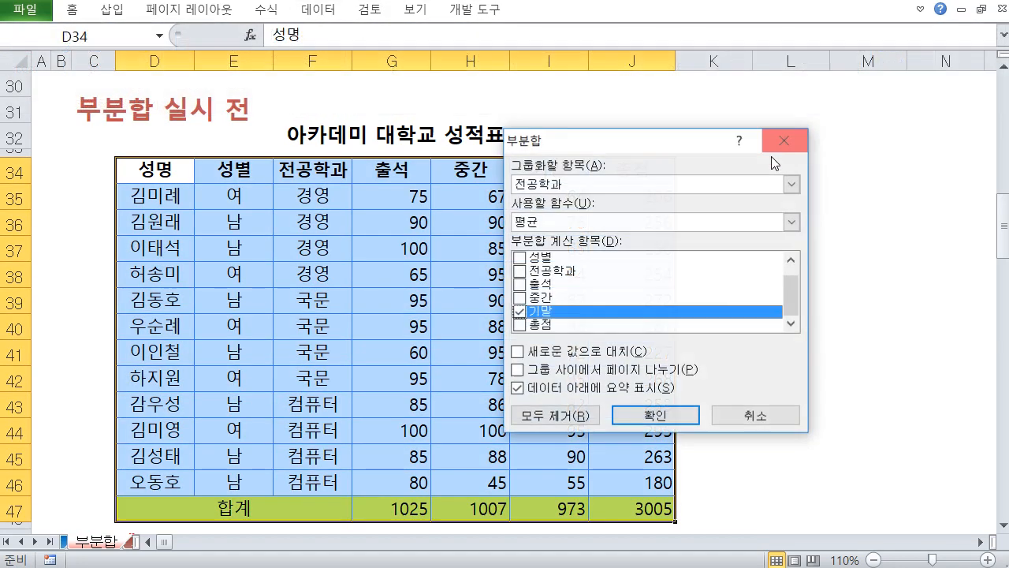
pyautogui.click(520, 313)
pyautogui.click(791, 223)
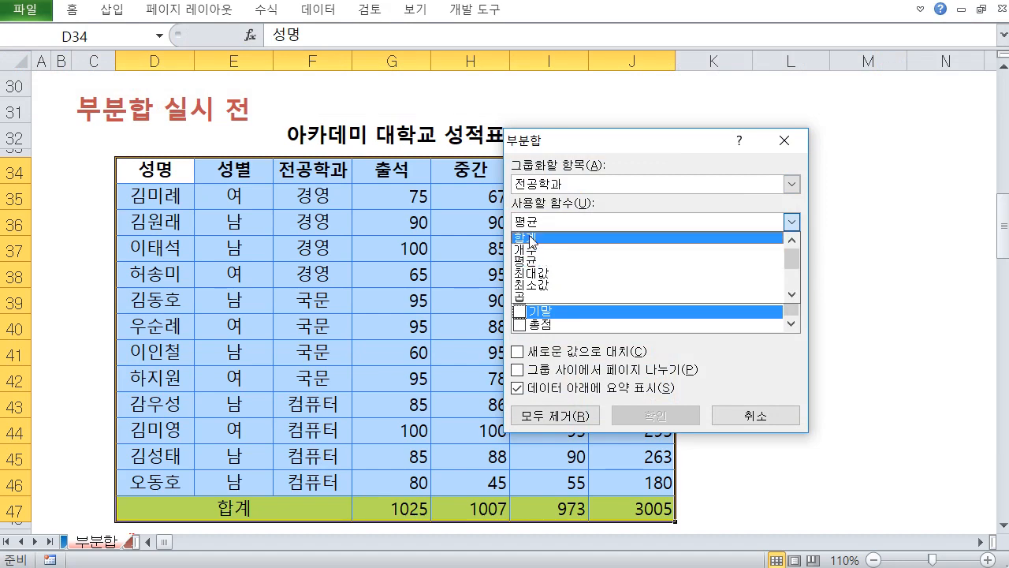
pyautogui.click(531, 239)
pyautogui.click(520, 298)
pyautogui.click(520, 312)
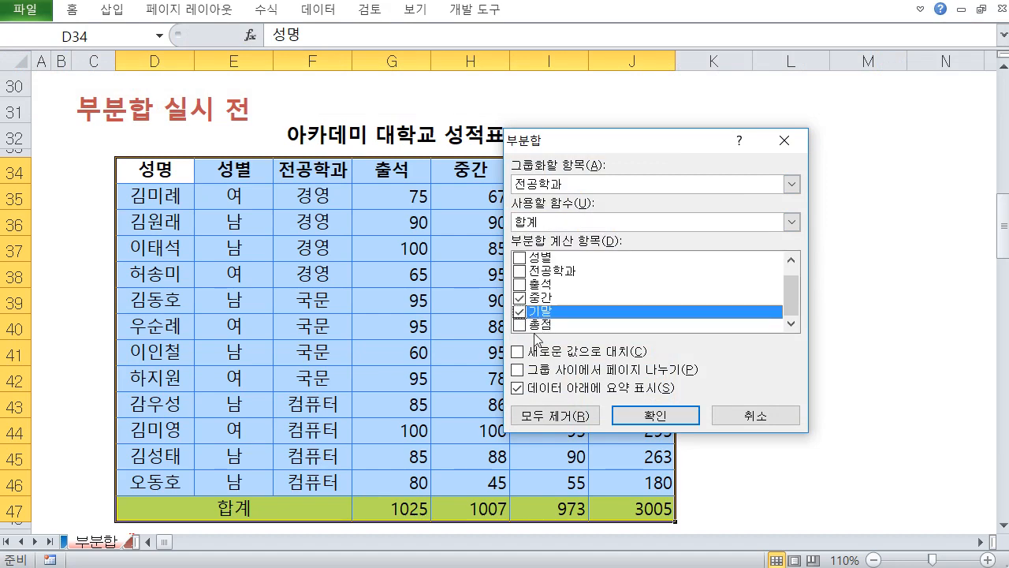
pyautogui.click(656, 416)
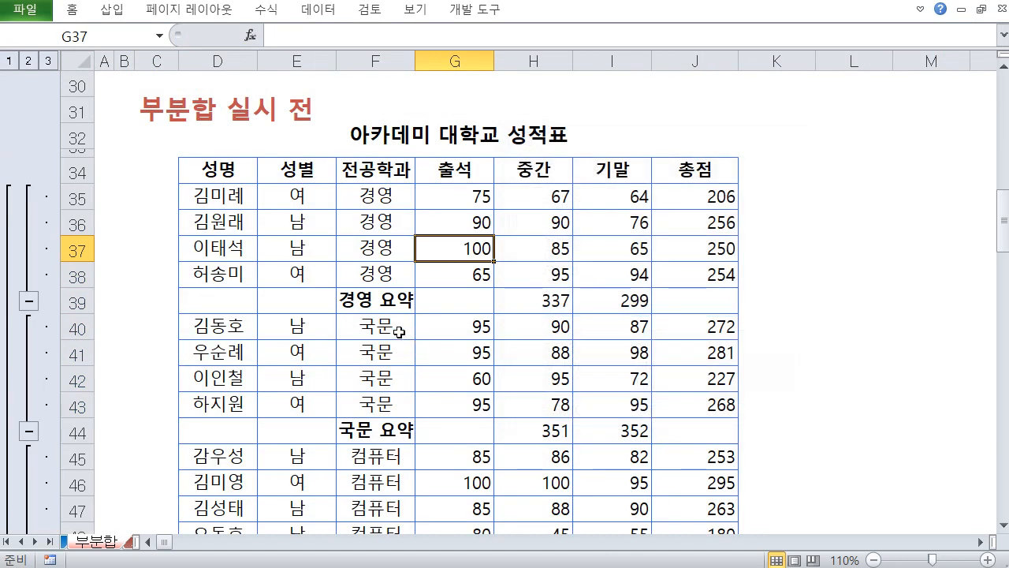
# Step: Inspect the 합계 row's cells in row 49, including the 기말 total's formula, within the 컴퓨터 group
pyautogui.scroll(-2, 381, 323)
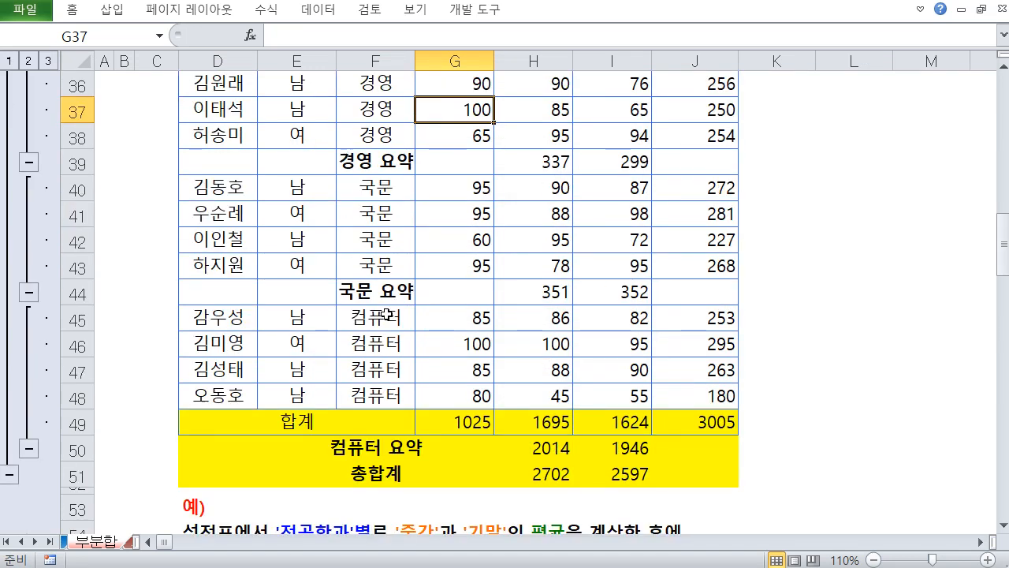
pyautogui.click(340, 430)
pyautogui.click(472, 428)
pyautogui.click(601, 427)
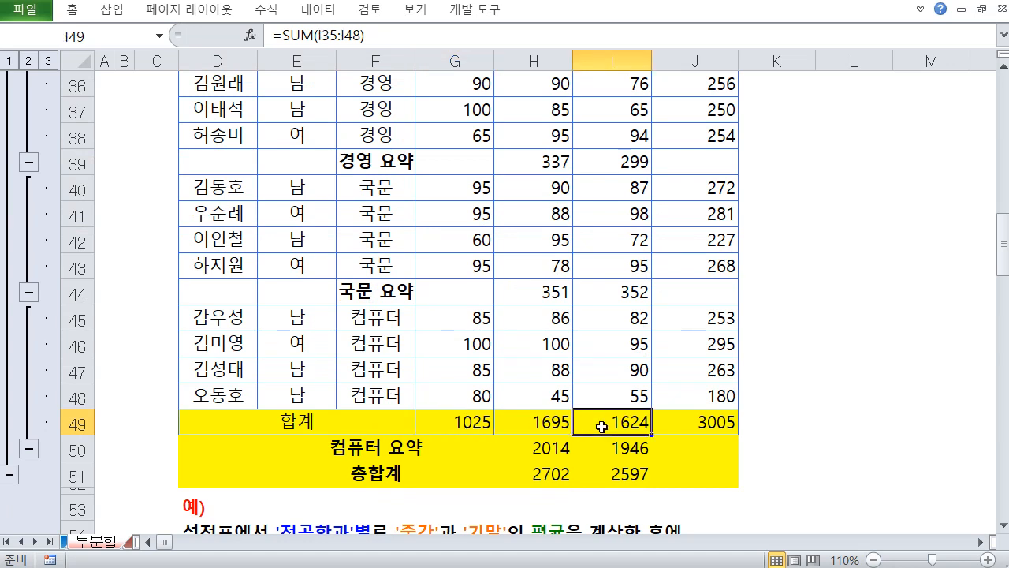
# Step: Examine the 합계 row label in row 49 and the 국문 요약 and 경영 요약 labels of the subtotal rows
pyautogui.click(267, 414)
pyautogui.scroll(1, 342, 355)
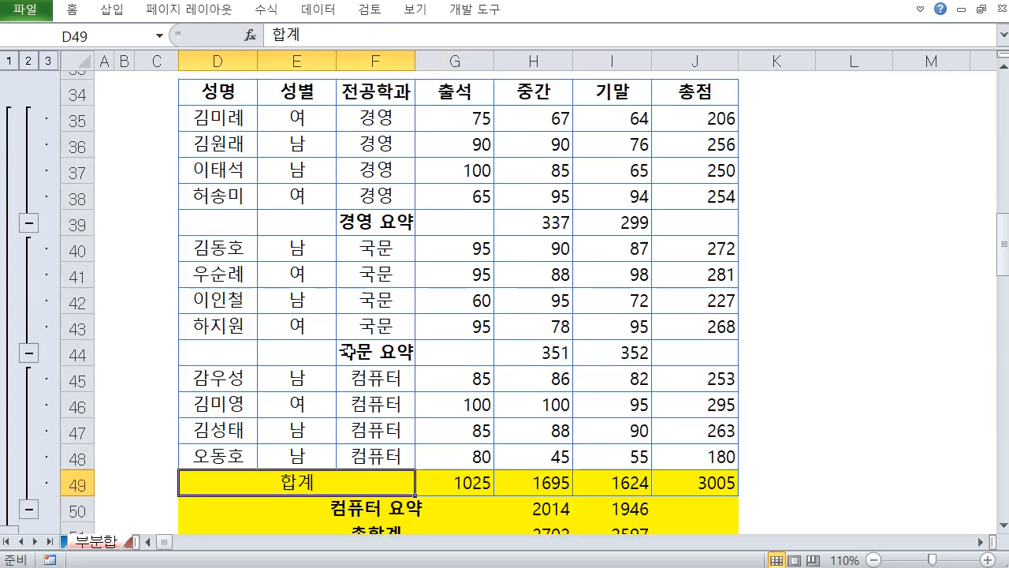
pyautogui.click(379, 355)
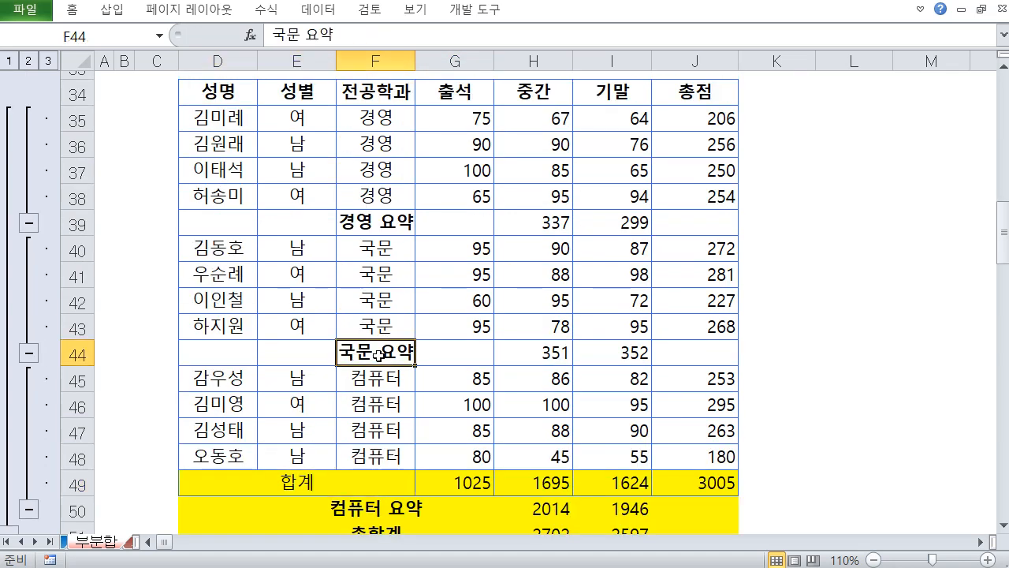
pyautogui.click(395, 228)
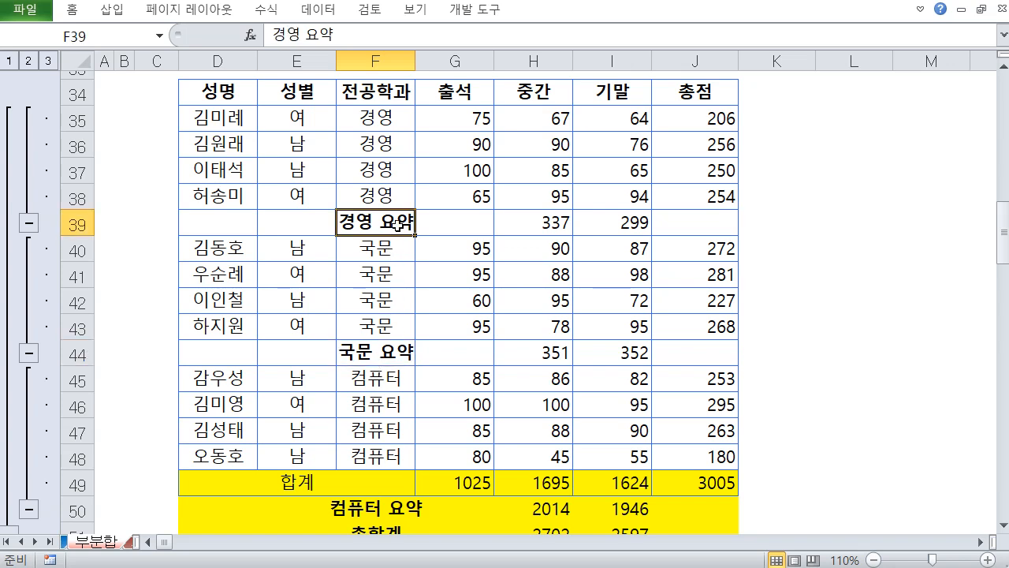
pyautogui.scroll(1, 396, 213)
pyautogui.doubleClick(393, 306)
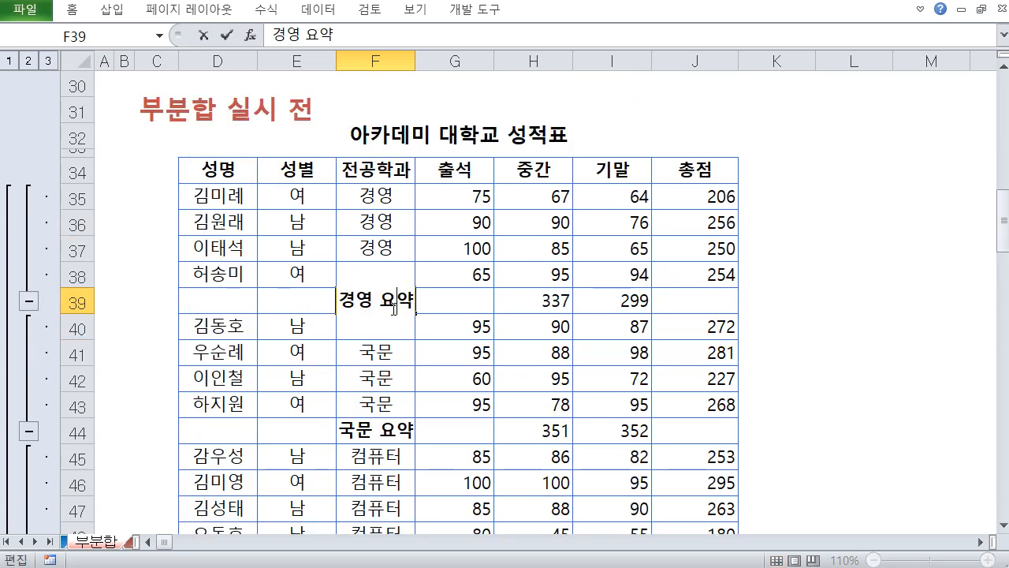
pyautogui.moveTo(374, 302); pyautogui.dragTo(399, 302)
pyautogui.click(398, 303)
pyautogui.click(391, 426)
pyautogui.scroll(-1, 391, 425)
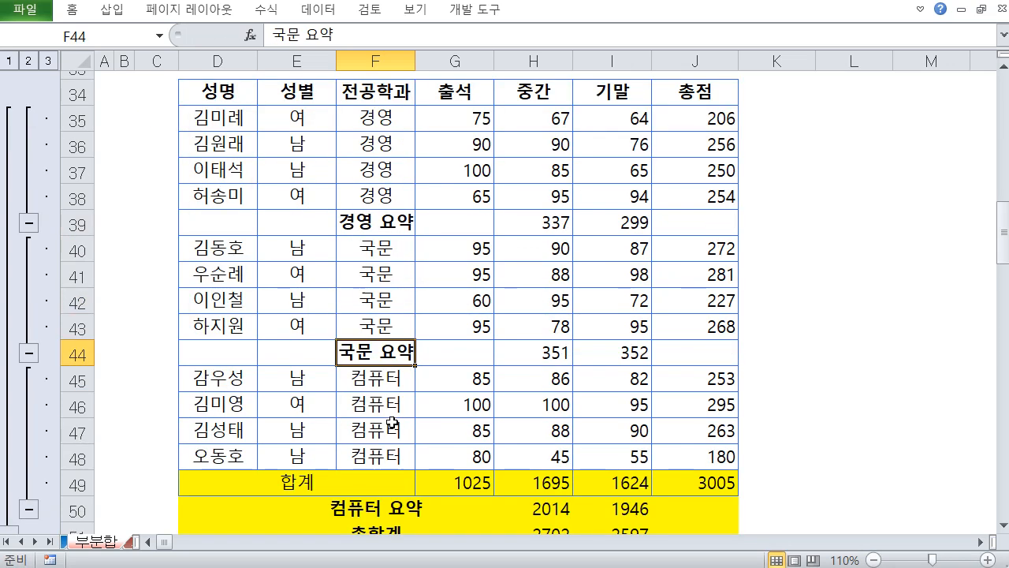
# Step: Replace every occurrence of 요약 with 합계 throughout the workbook
pyautogui.click(363, 270)
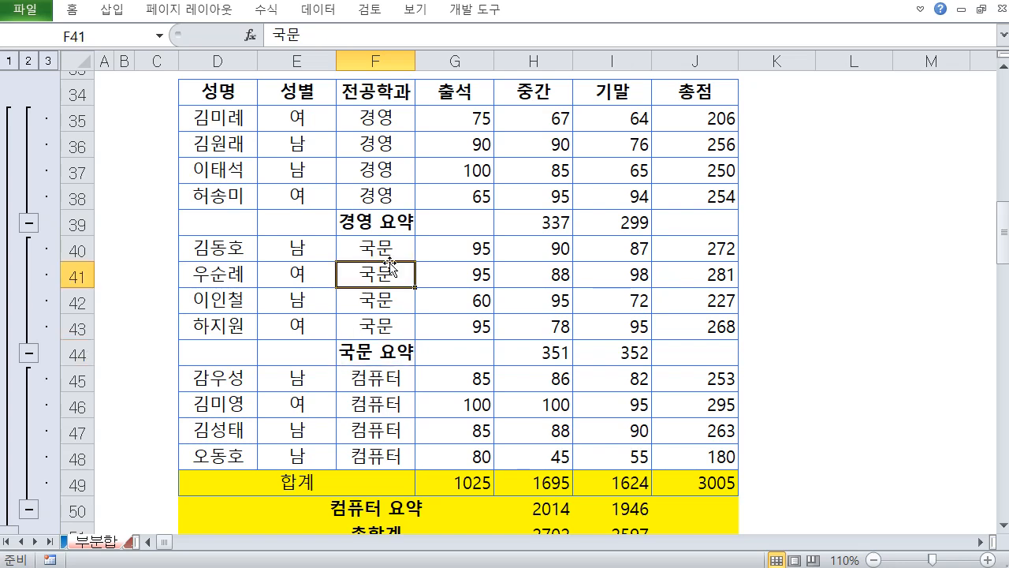
pyautogui.hotkey('ctrl', 'h')
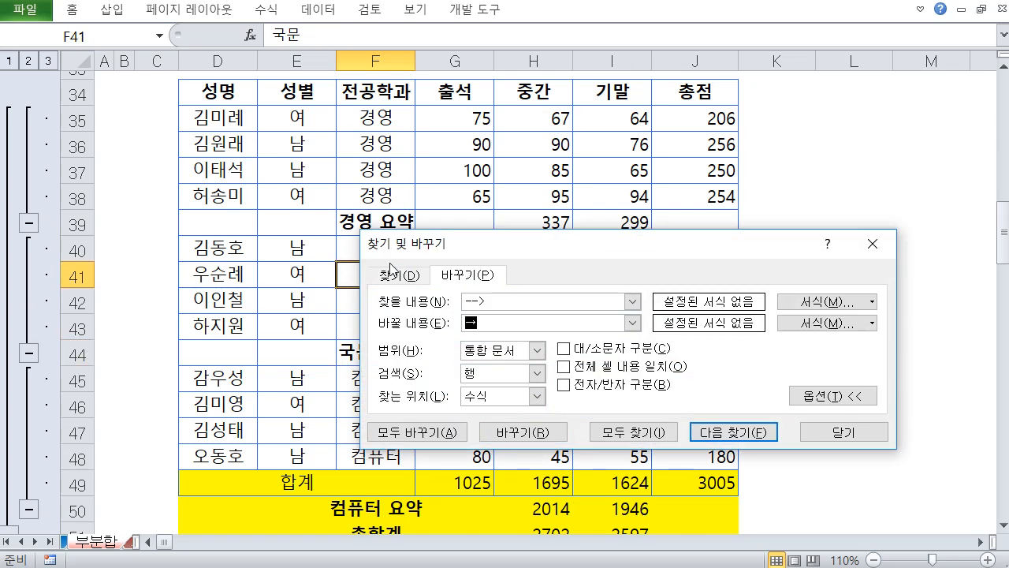
pyautogui.hotkey('shift', 'Tab')
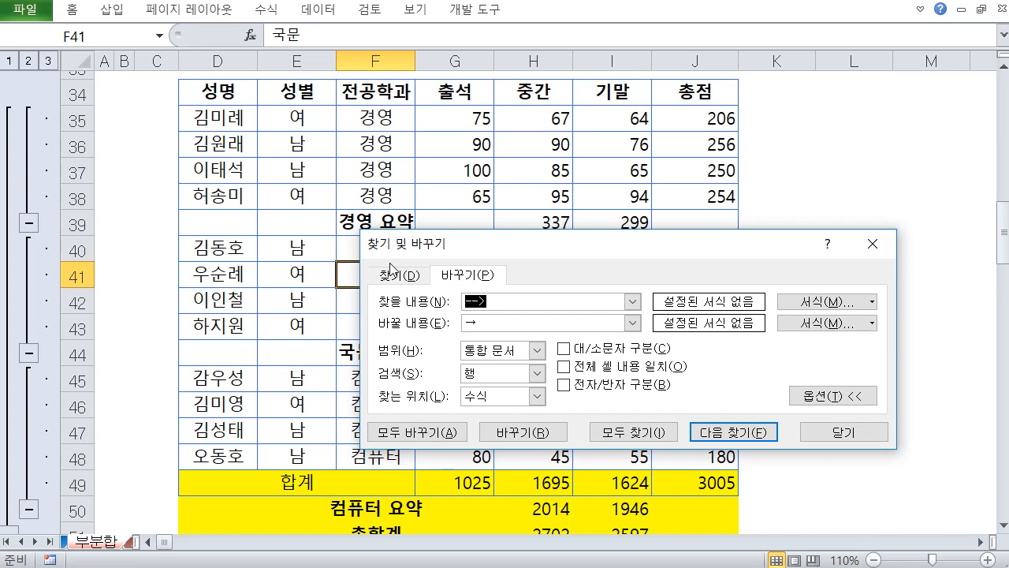
pyautogui.write('요약')
pyautogui.press('Tab')
pyautogui.write('합ㄱ')
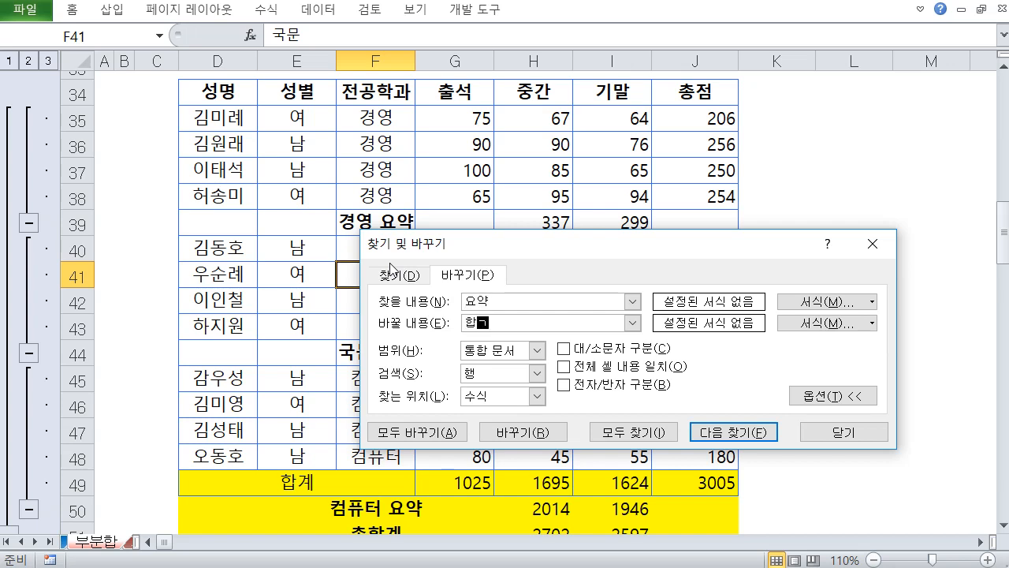
pyautogui.click(417, 432)
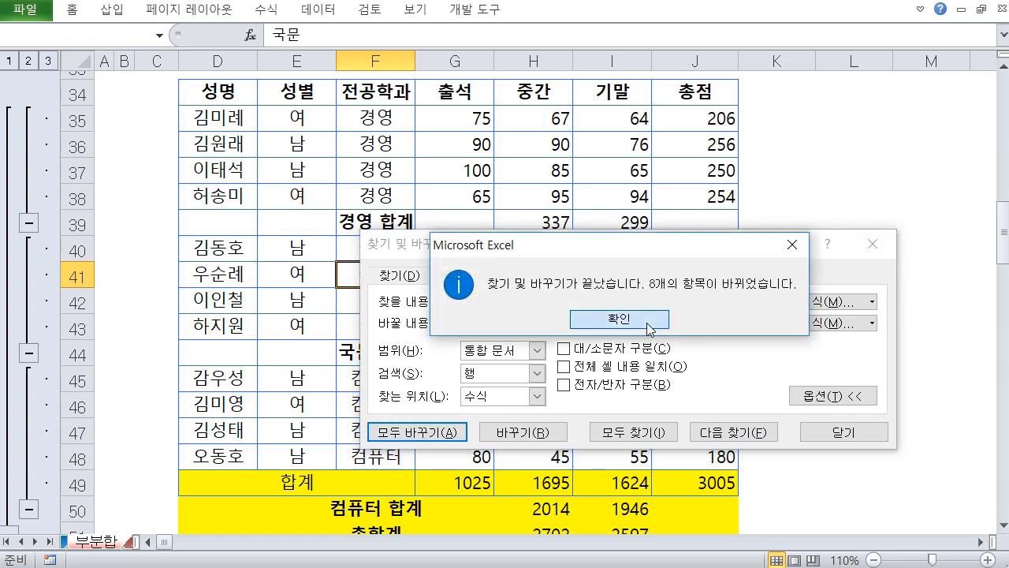
pyautogui.click(648, 328)
pyautogui.click(816, 434)
# Step: Undo the replacement of the 요약 labels in the subtotal rows
pyautogui.click(613, 299)
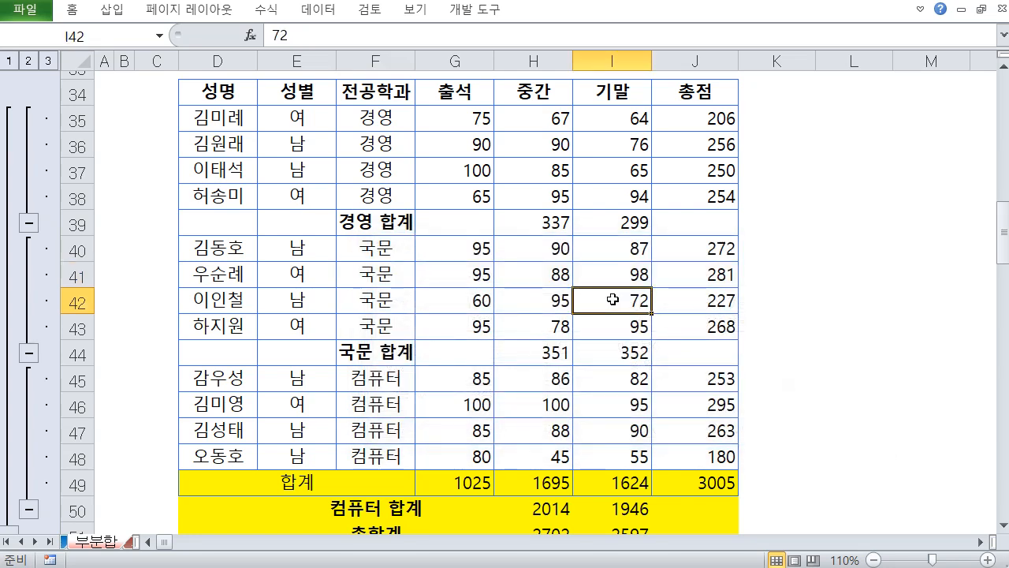
pyautogui.hotkey('ctrl', 'z')
pyautogui.click(509, 287)
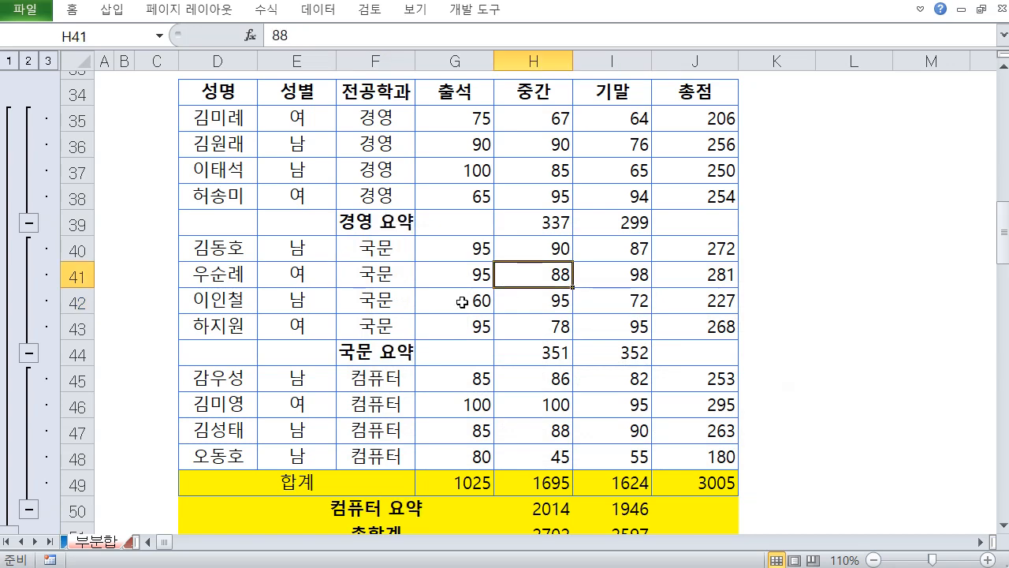
# Step: Examine row 49 from the 합계 label through the 기말 total, and the 중간 subtotal formula in the 경영 요약 row
pyautogui.scroll(-1, 462, 302)
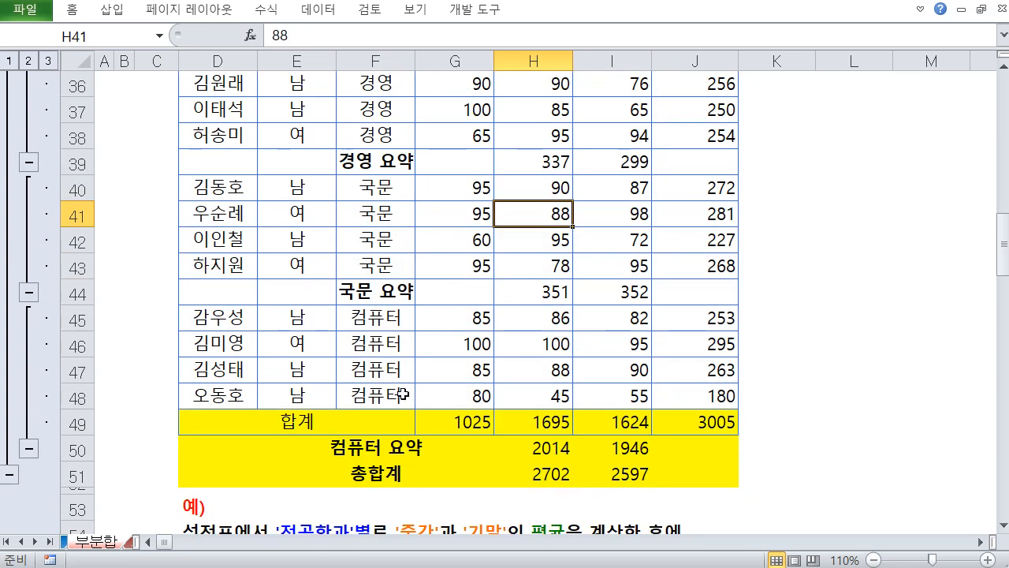
pyautogui.moveTo(213, 420); pyautogui.dragTo(652, 426)
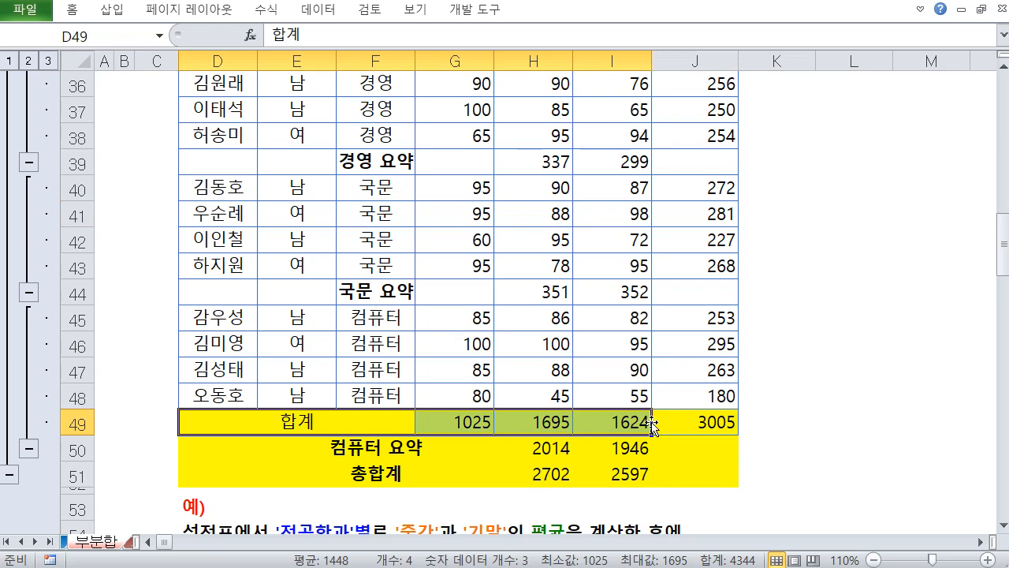
pyautogui.click(604, 319)
pyautogui.scroll(2, 604, 319)
pyautogui.click(496, 306)
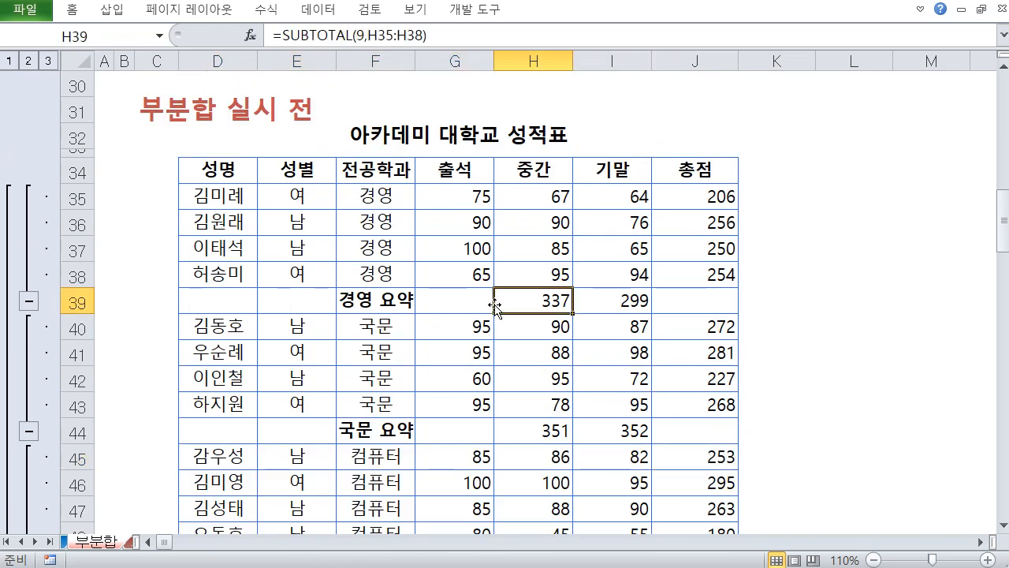